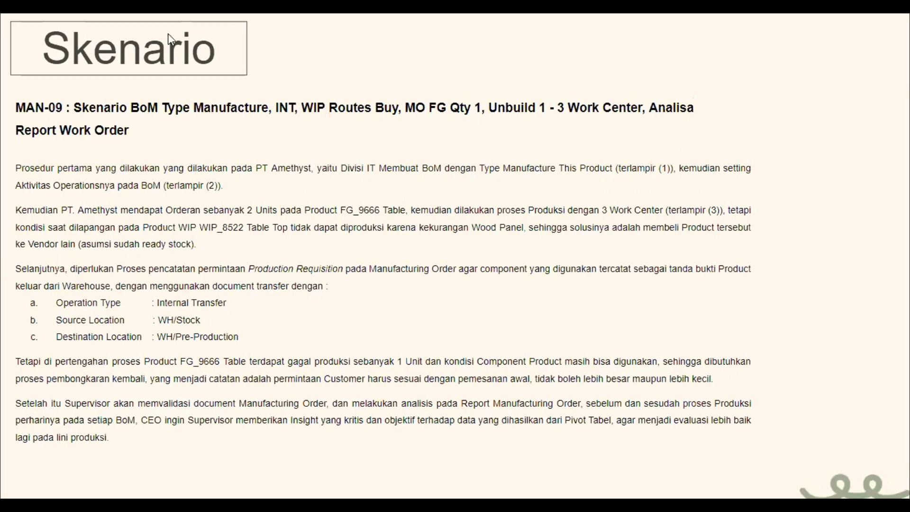
Exit the slideshow and return to the Slides editor on slide 4, Staff IT 1.
key("Escape")
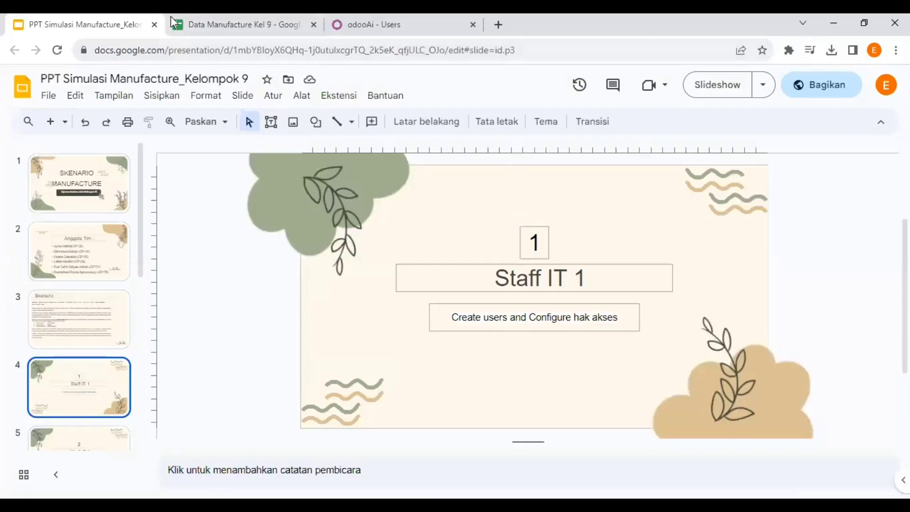
key("alt+Tab")
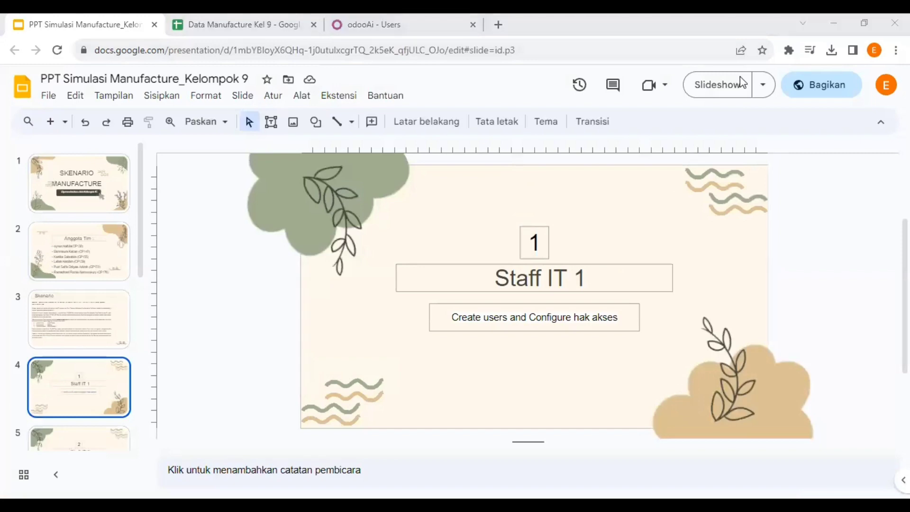
Open the Bill of Material sheet and check BOM-FURN-001: quantity 1, Production type.
left_click(260, 21)
left_click(179, 487)
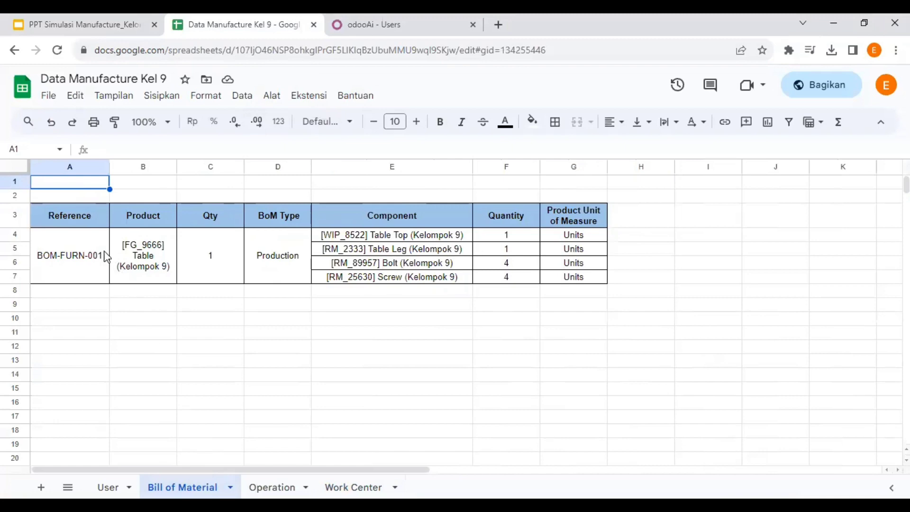
left_click(68, 244)
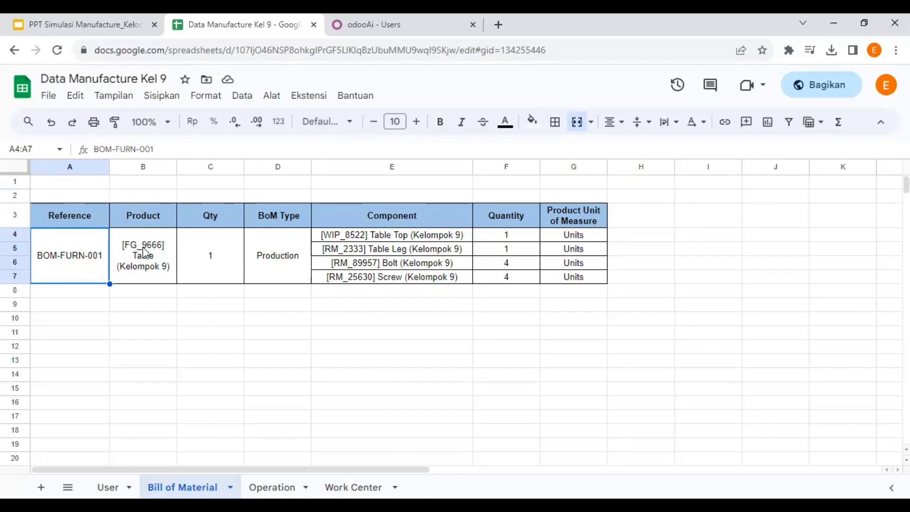
left_click(209, 251)
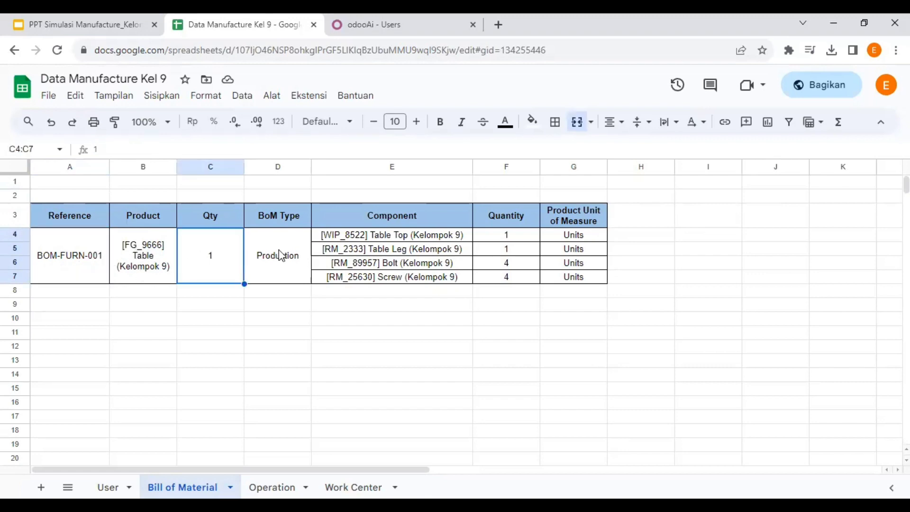
left_click(280, 255)
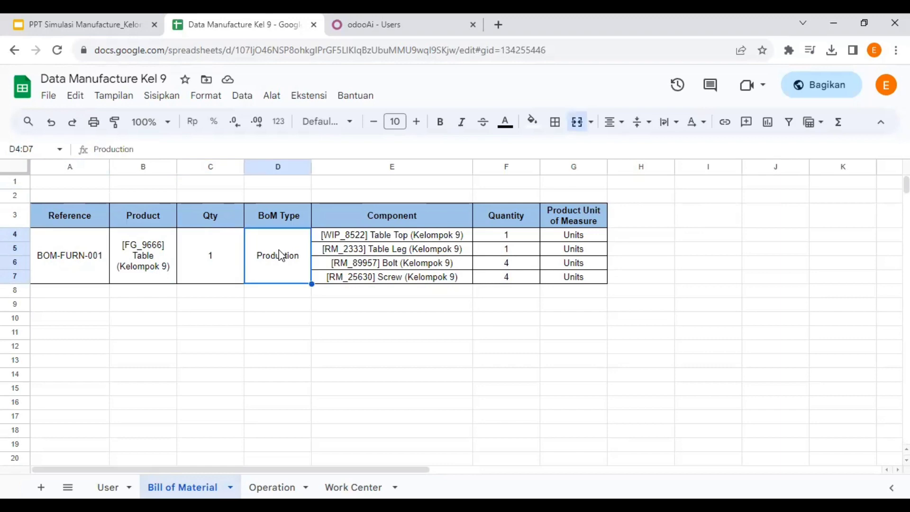
Review the components Table Top, Table Leg, Bolt and Screw with quantities 1, 1, 4, 4.
left_click(398, 235)
left_click(396, 250)
left_click(396, 268)
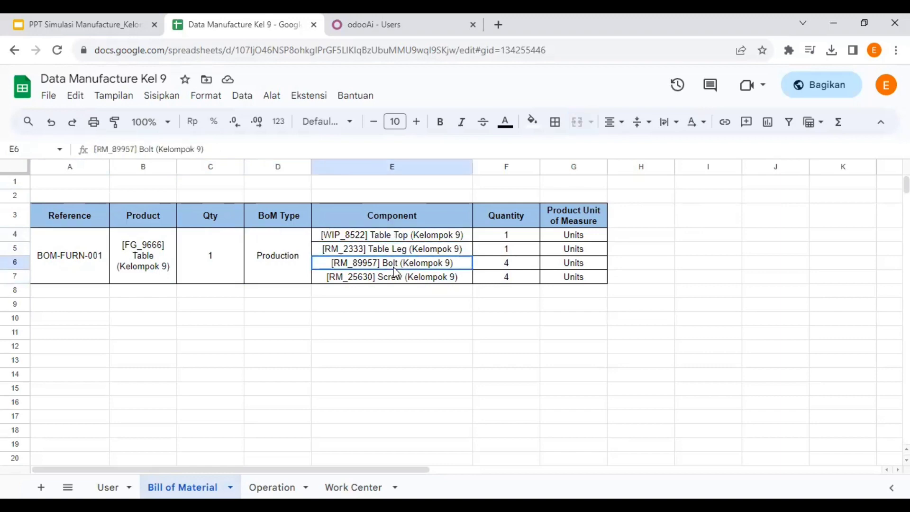
left_click(398, 280)
left_click(401, 236)
left_click(400, 249)
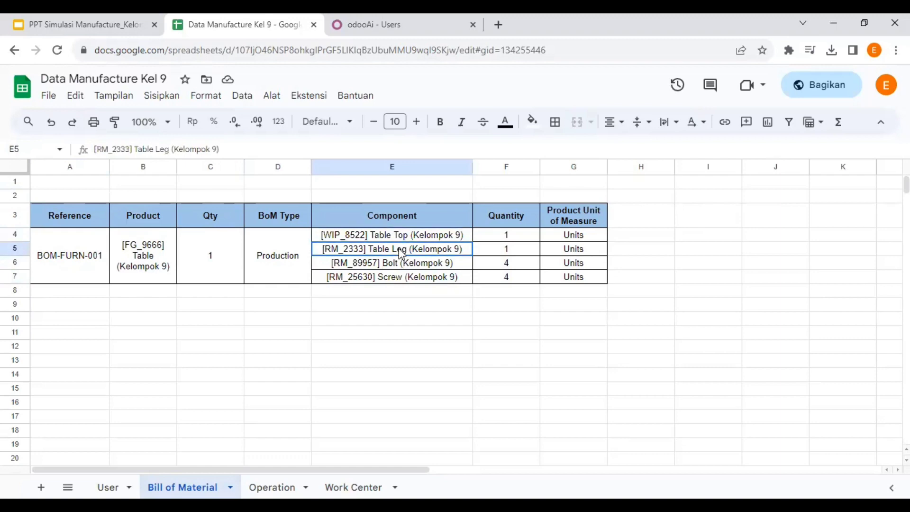
left_click(532, 237)
left_click(524, 244)
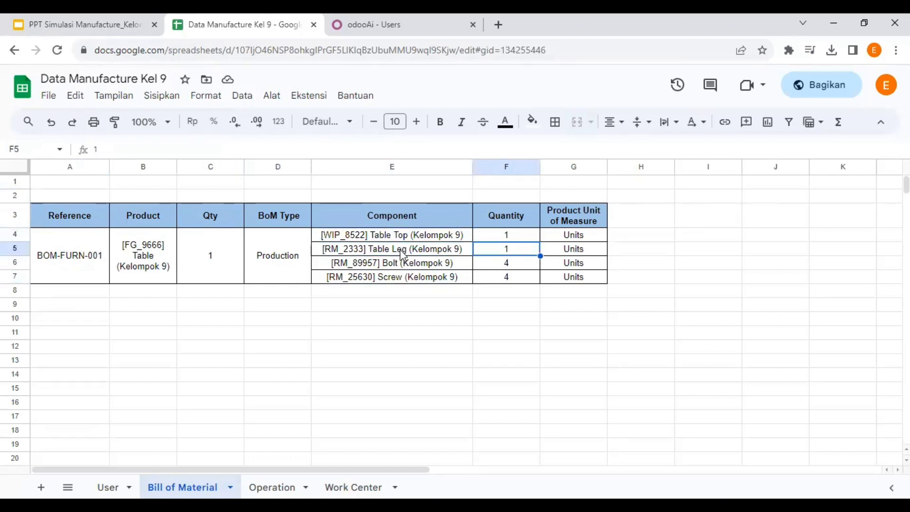
left_click(400, 263)
left_click(401, 279)
left_click(502, 268)
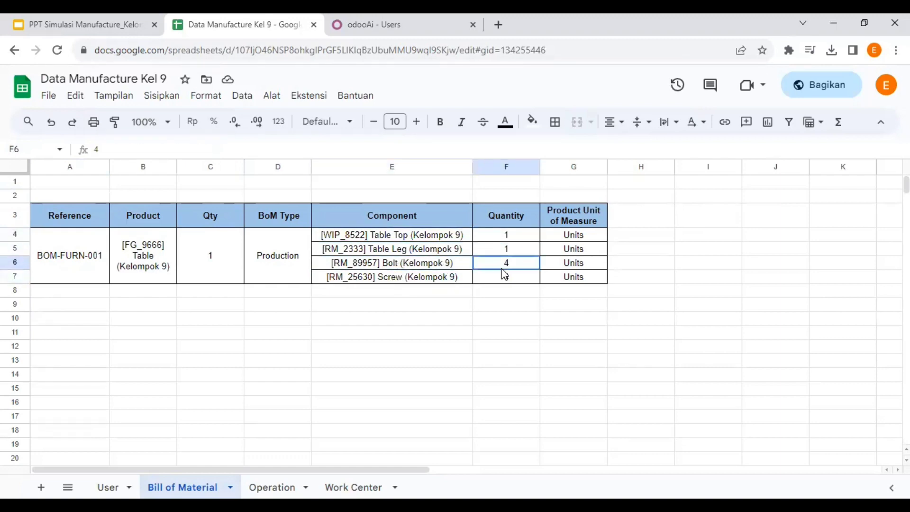
left_click(505, 279)
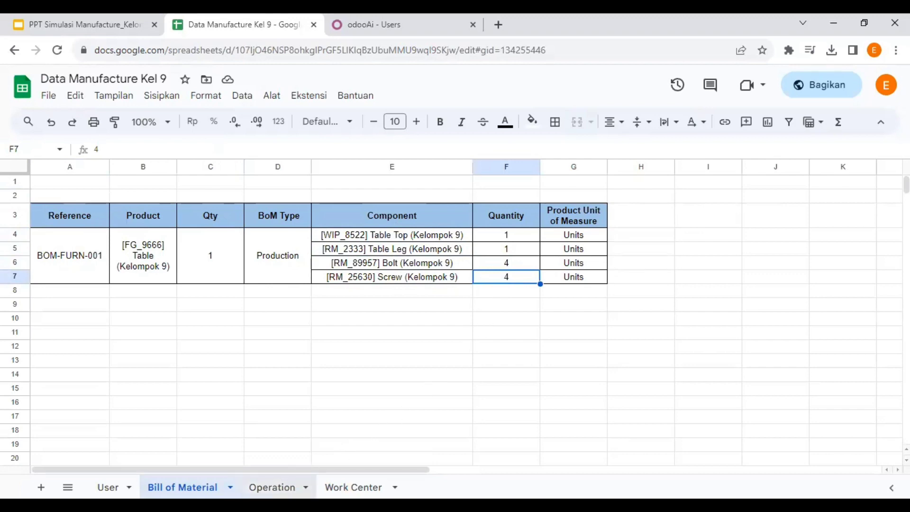
left_click(280, 486)
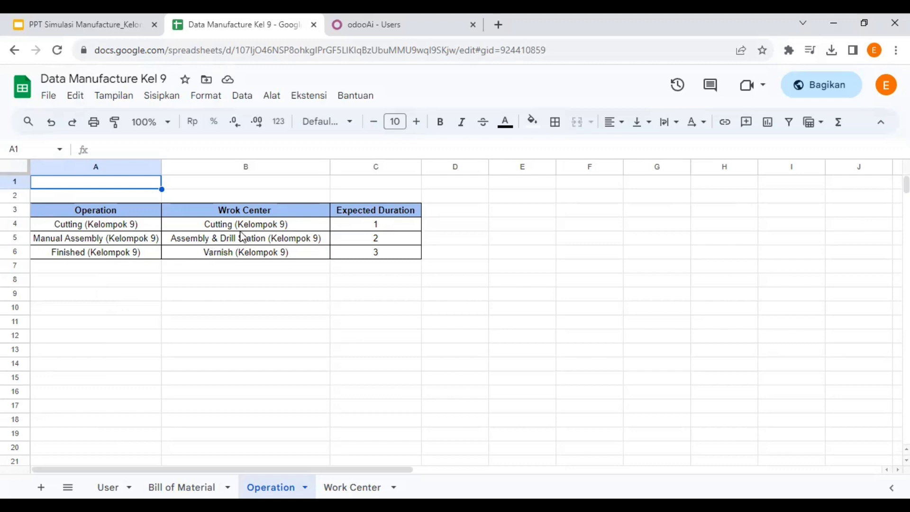
Correct the Operation header in B3 from 'Wrok Center' to 'Work Center'.
left_click(230, 214)
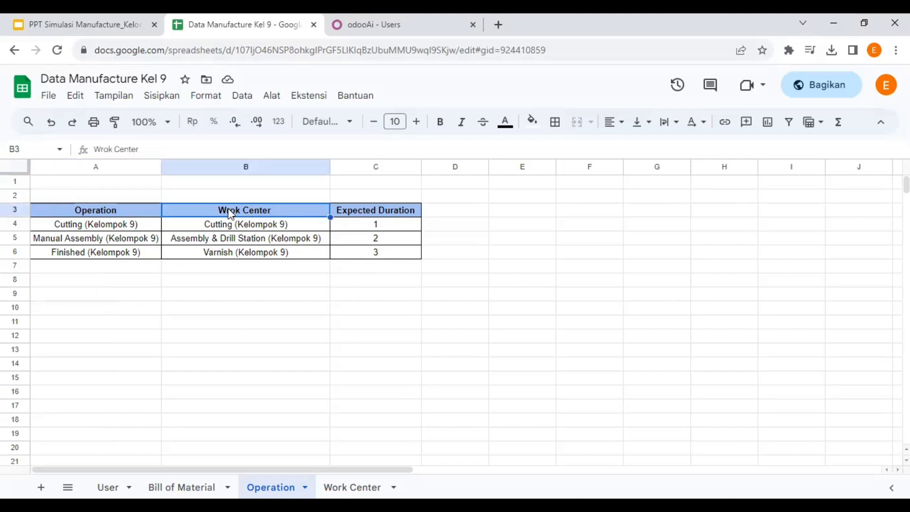
double_click(230, 214)
key("BackSpace")
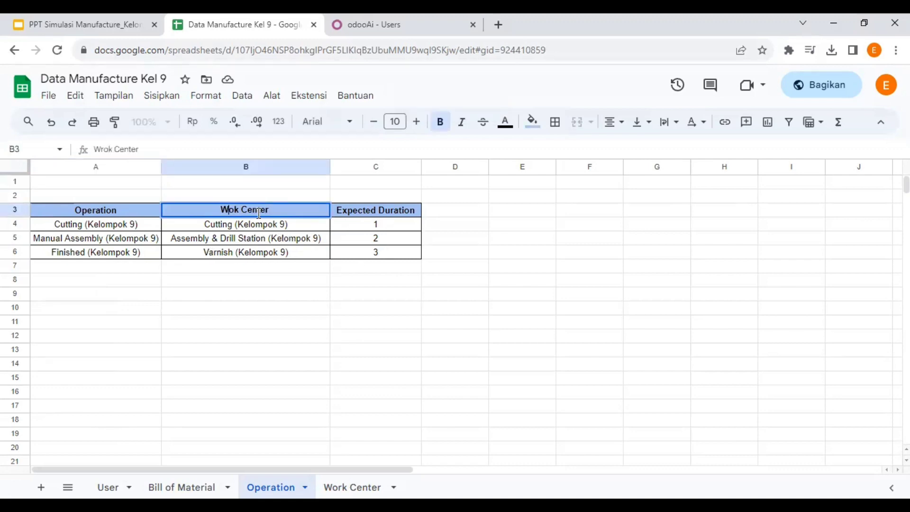
type("r")
left_click(352, 487)
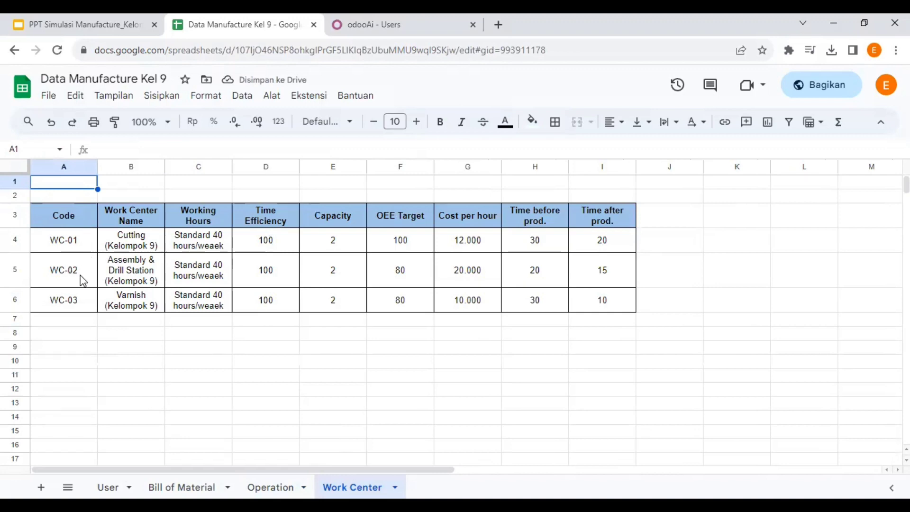
Check WC-01's OEE target 100, cost per hour 12.000 and production times.
left_click(66, 244)
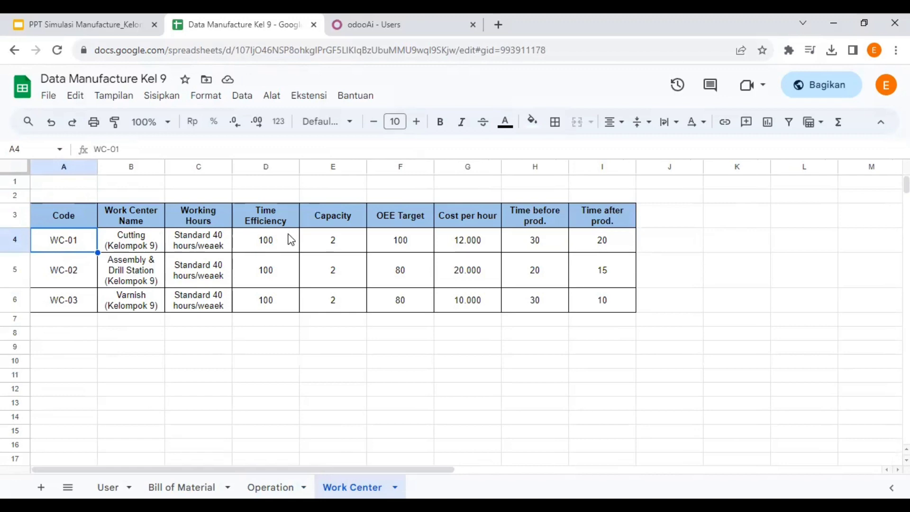
left_click(395, 243)
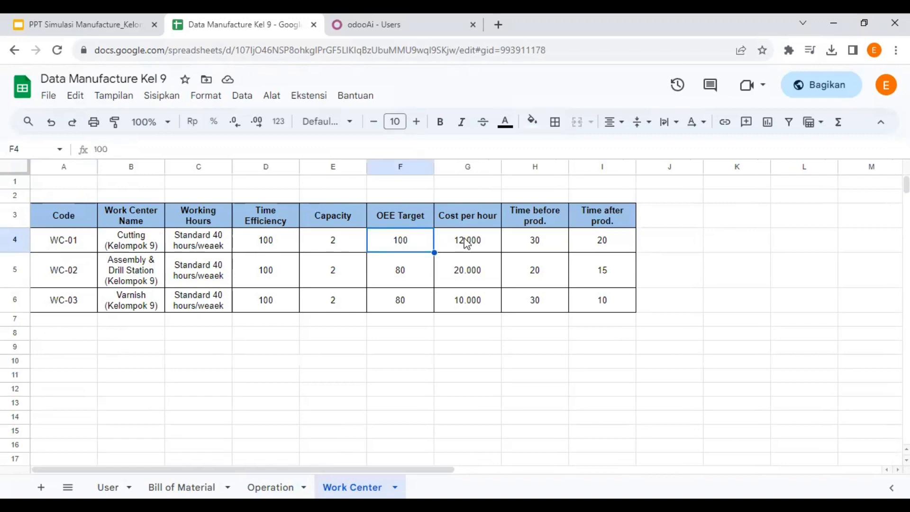
left_click(467, 243)
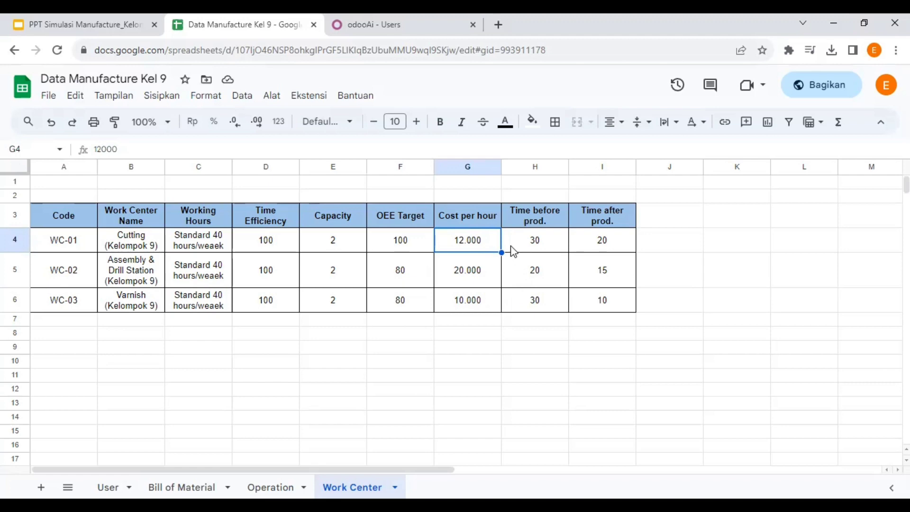
left_click(525, 240)
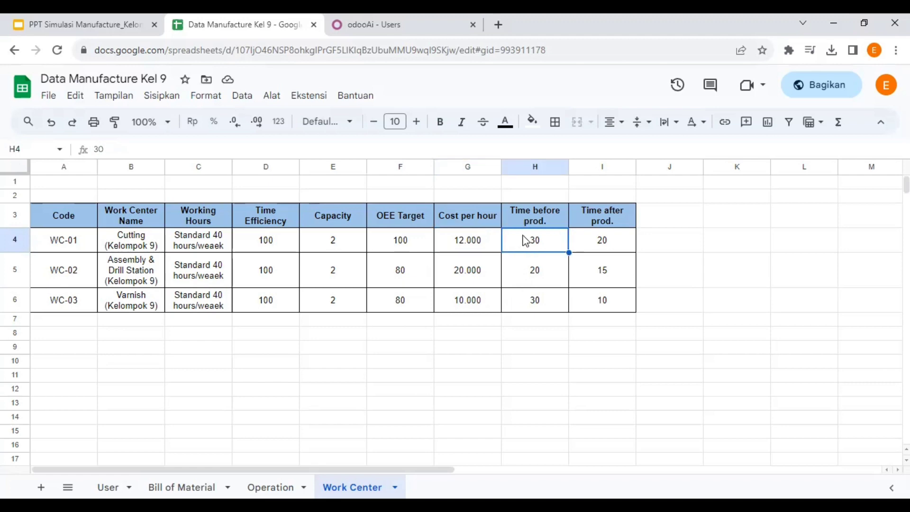
left_click(596, 241)
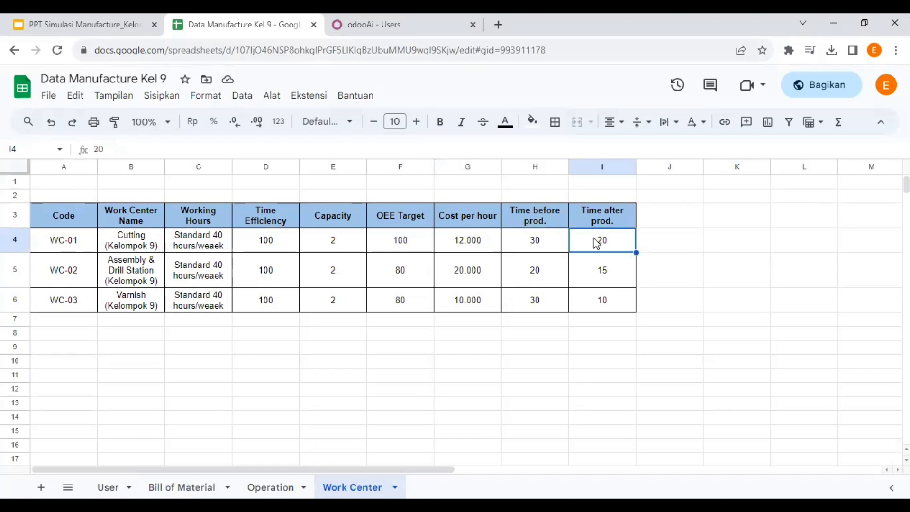
Check WC-02's efficiency 100, capacity 2, OEE 80, cost 20.000 and production times.
left_click(78, 272)
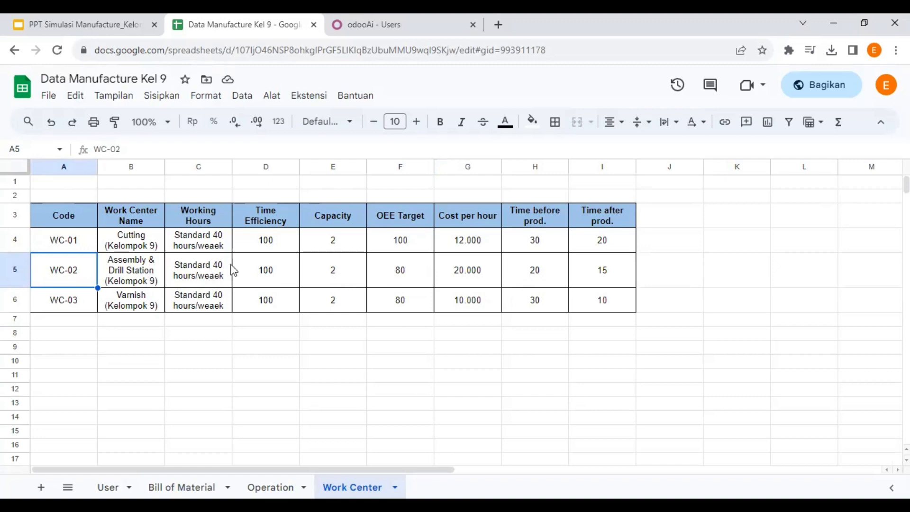
left_click(274, 280)
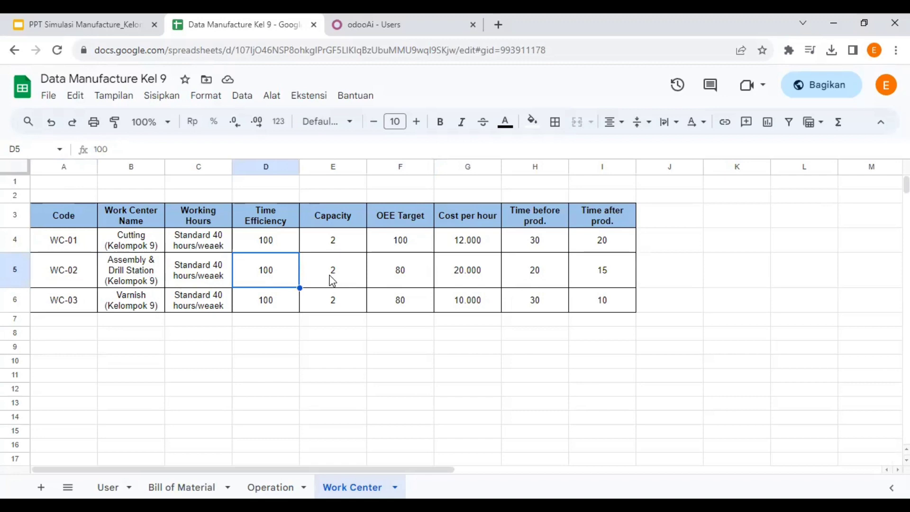
left_click(343, 275)
left_click(406, 271)
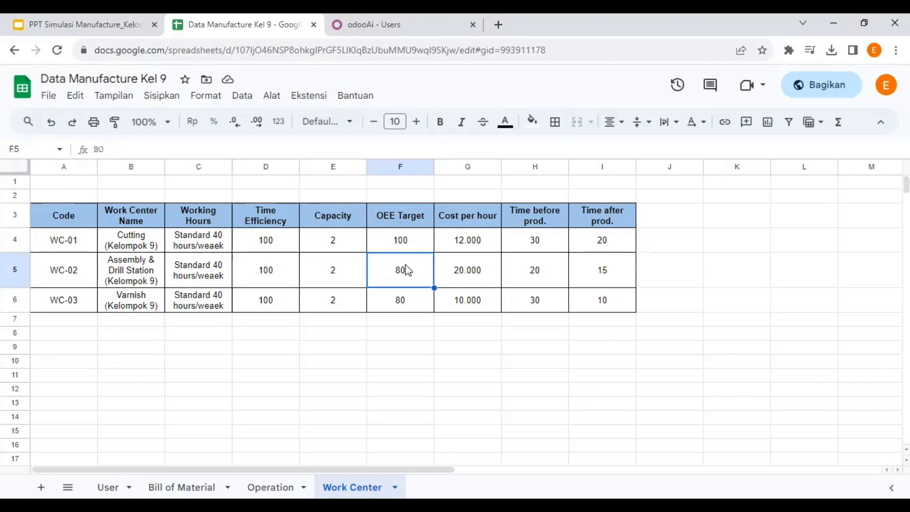
left_click(480, 272)
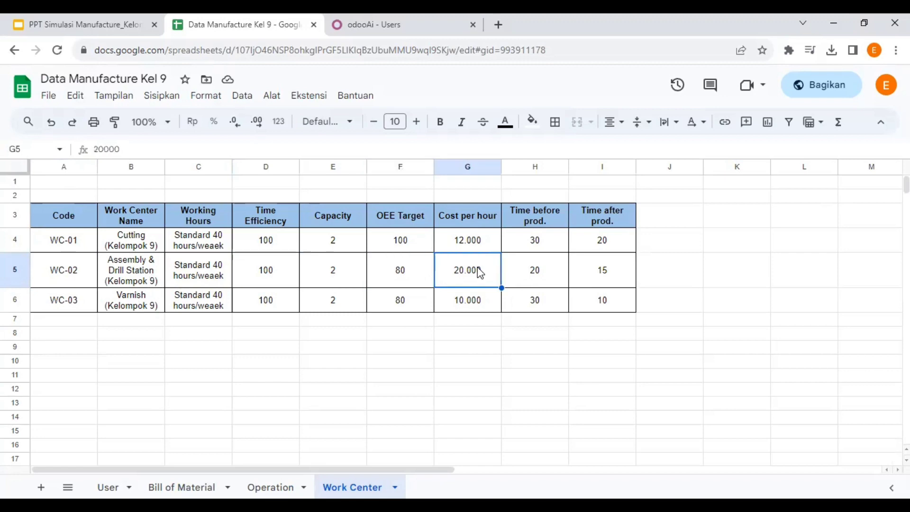
left_click(548, 275)
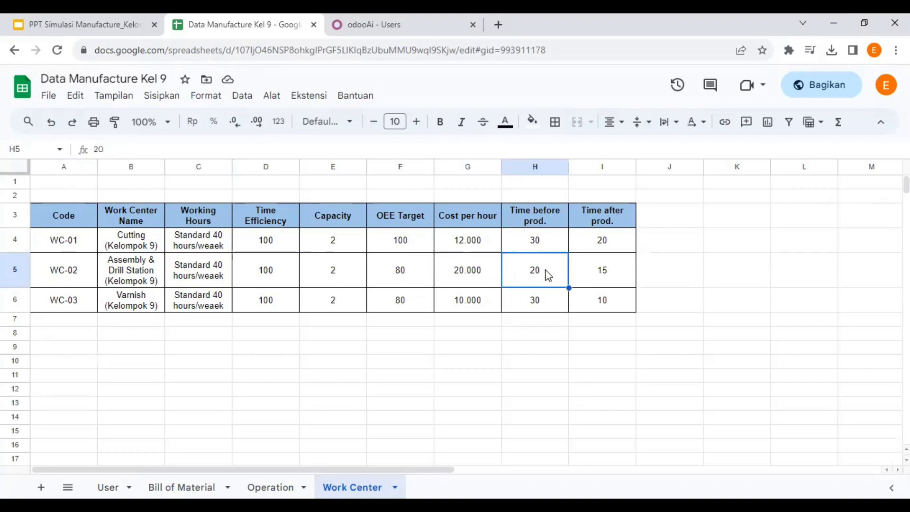
left_click(597, 275)
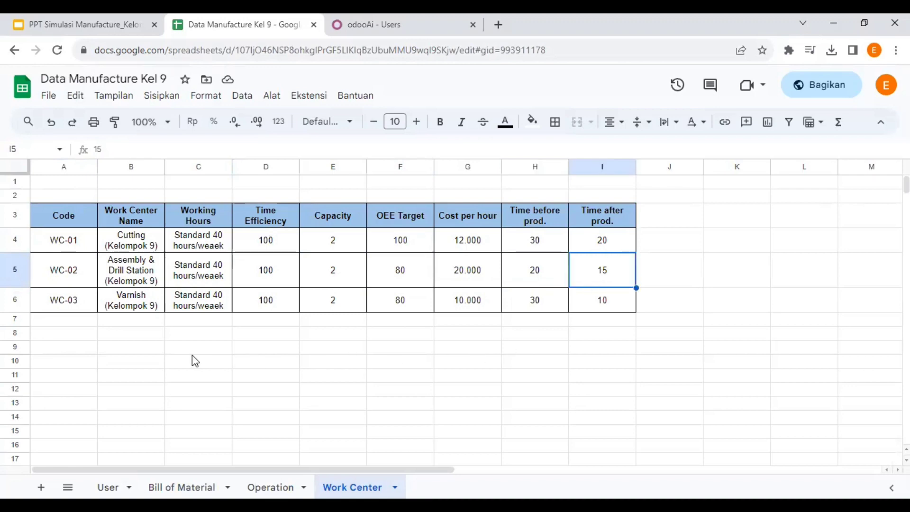
Check WC-03 Varnish: efficiency 100, capacity 2, OEE 80, cost 10.000, production times.
left_click(79, 309)
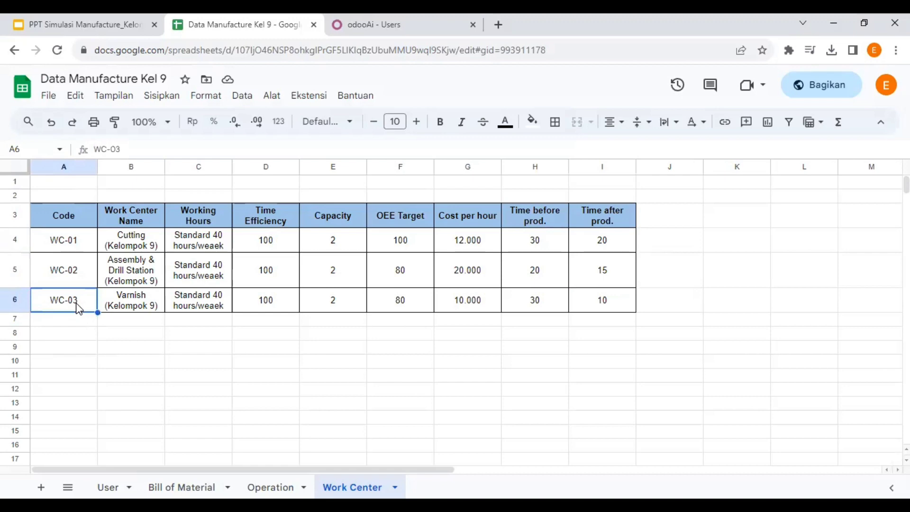
left_click(136, 300)
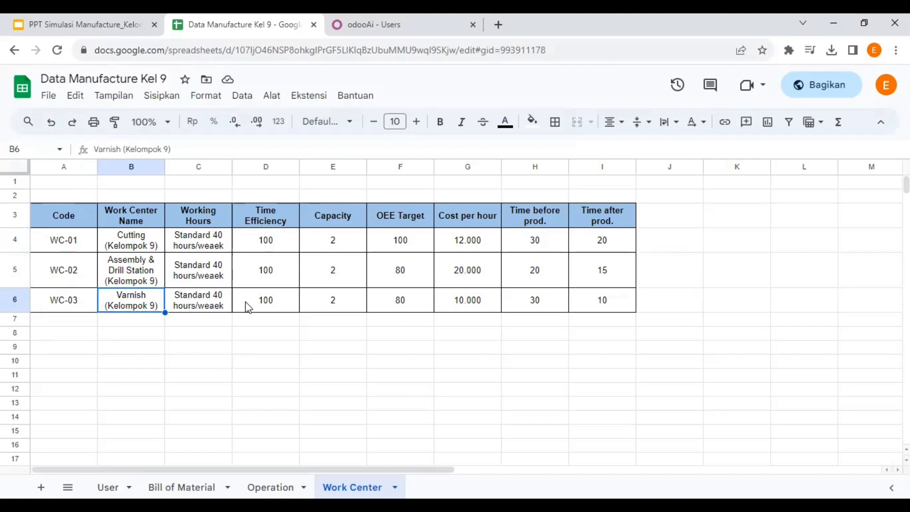
left_click(266, 301)
left_click(333, 299)
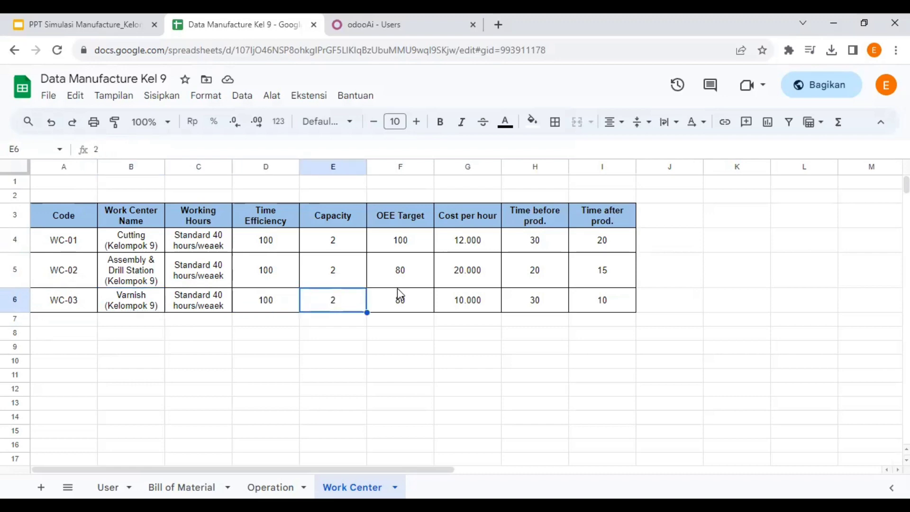
left_click(416, 301)
left_click(472, 306)
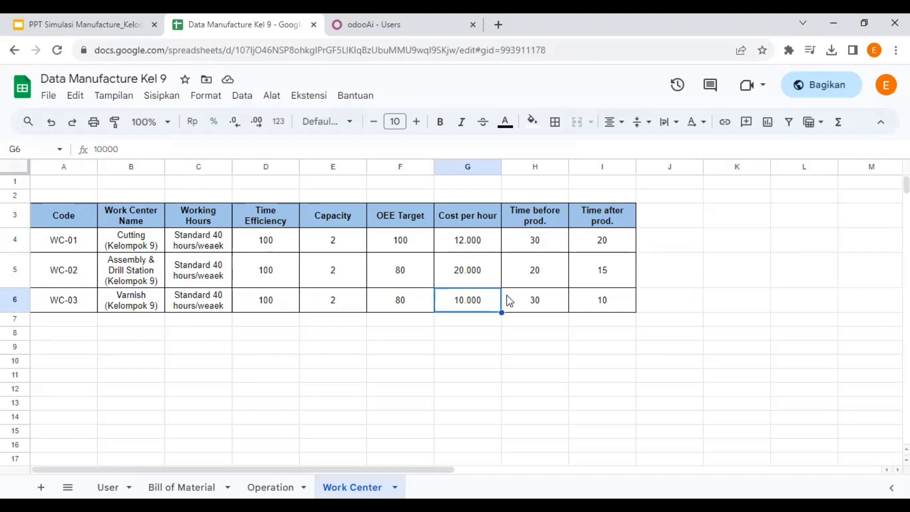
left_click(534, 301)
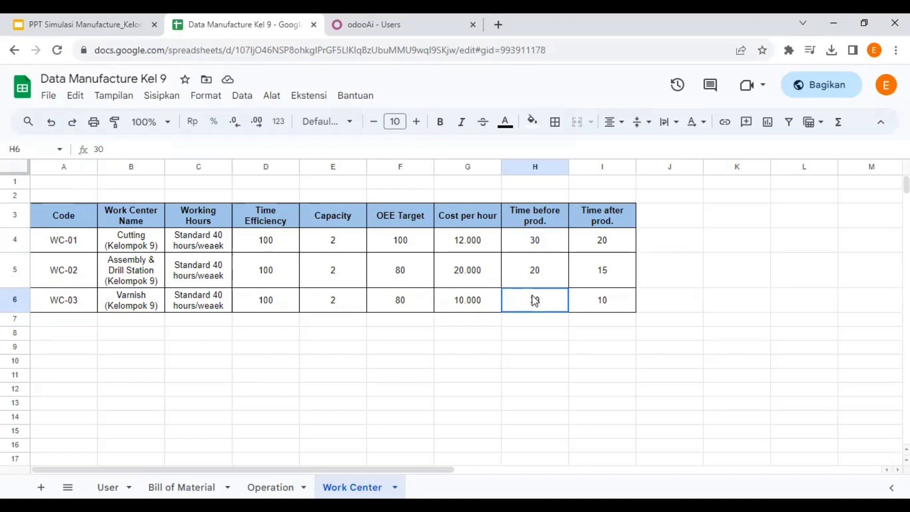
left_click(616, 307)
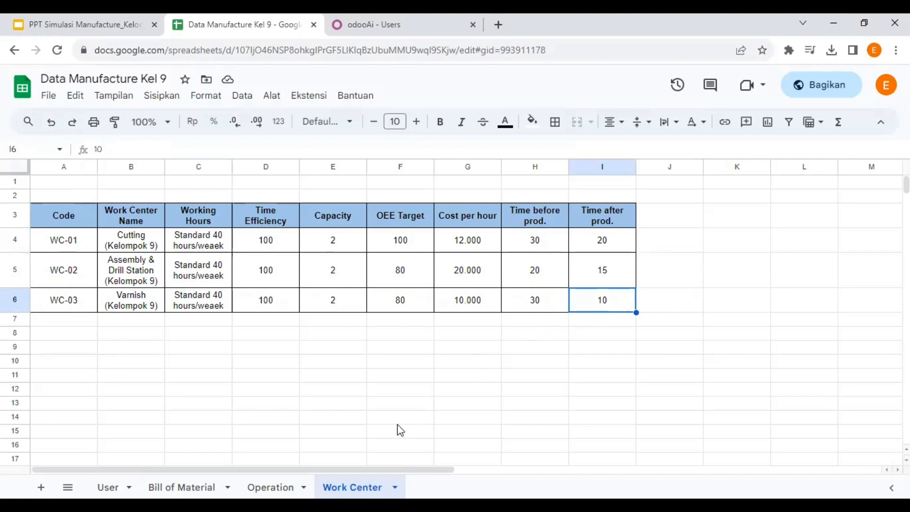
left_click(99, 24)
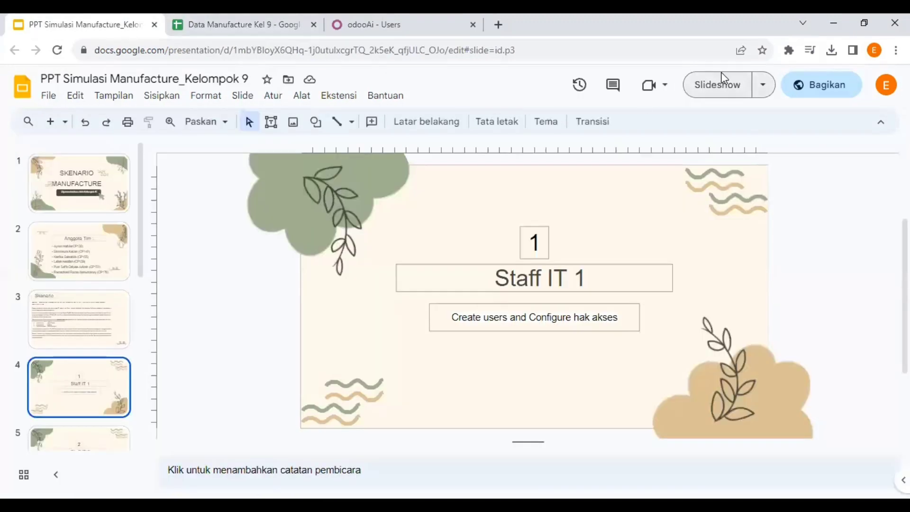
Present the Staff IT 1 slide full screen, step through slides, then exit the slideshow.
left_click(720, 85)
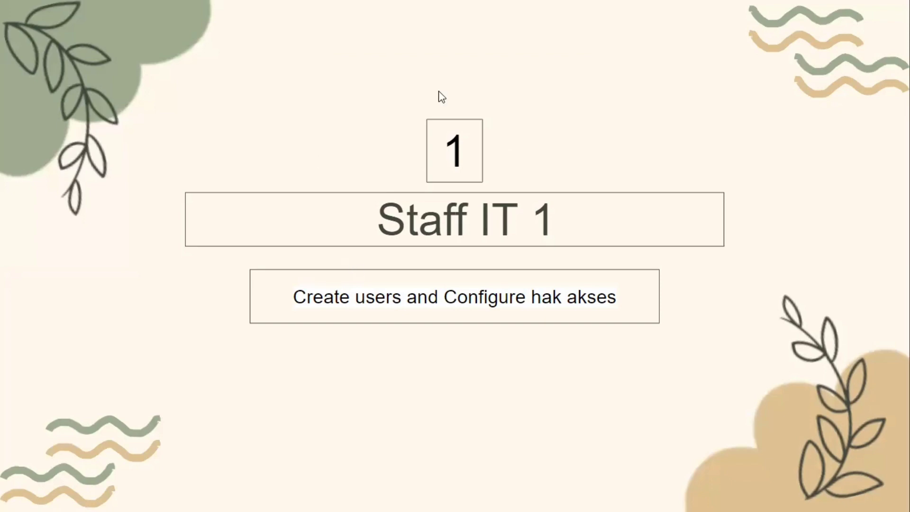
key("Right")
key("Left")
key("Escape")
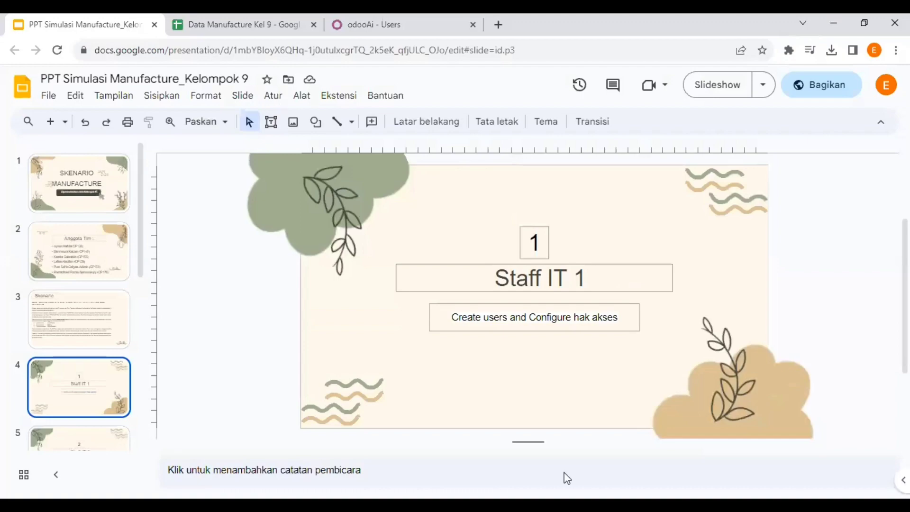
key("alt+Tab")
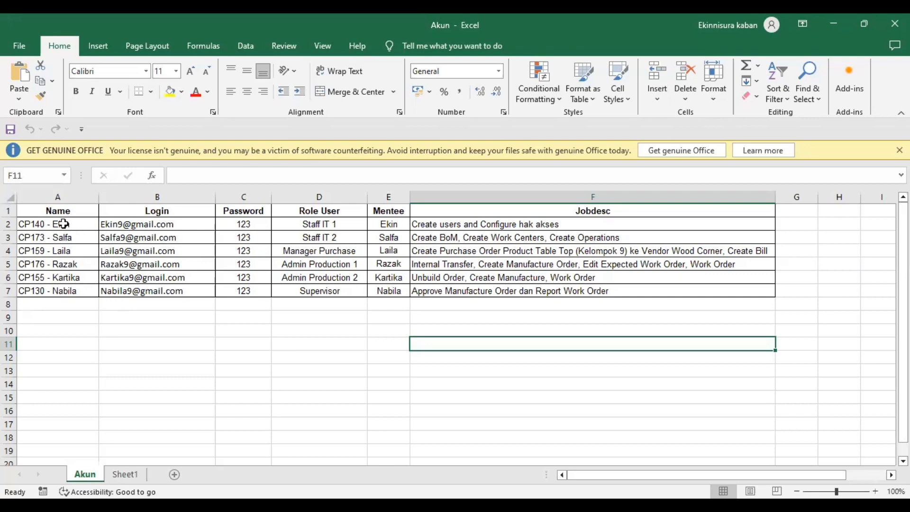
Review the user names listed in column A of the Akun sheet.
left_click_drag(64, 224, 70, 287)
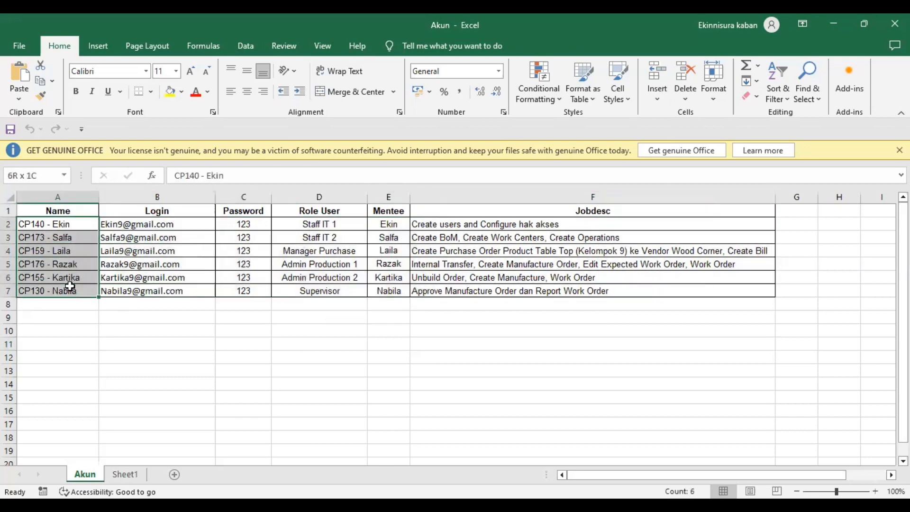
left_click(61, 237)
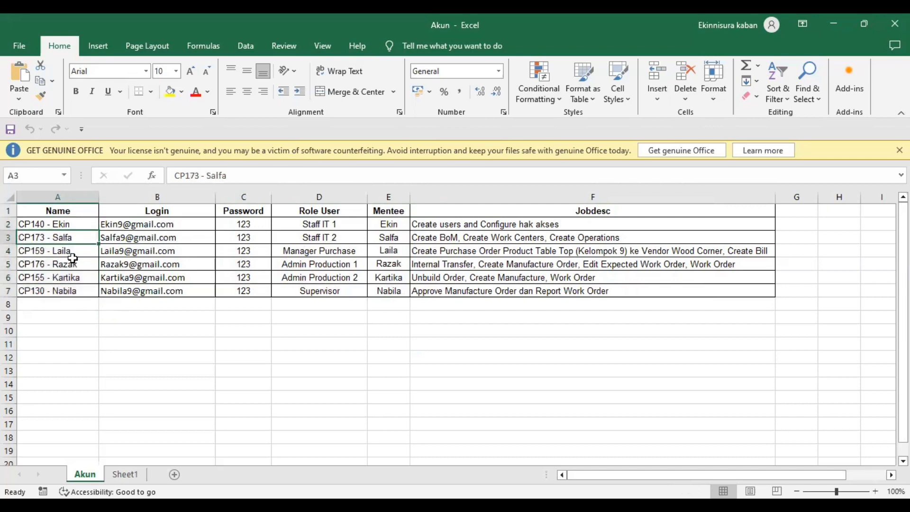
left_click(72, 253)
left_click(74, 264)
left_click(77, 277)
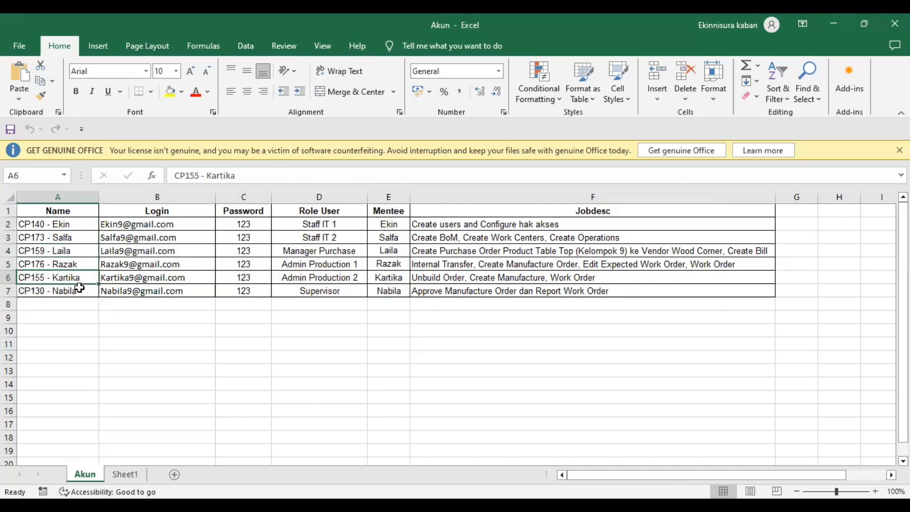
left_click(79, 290)
left_click(280, 342)
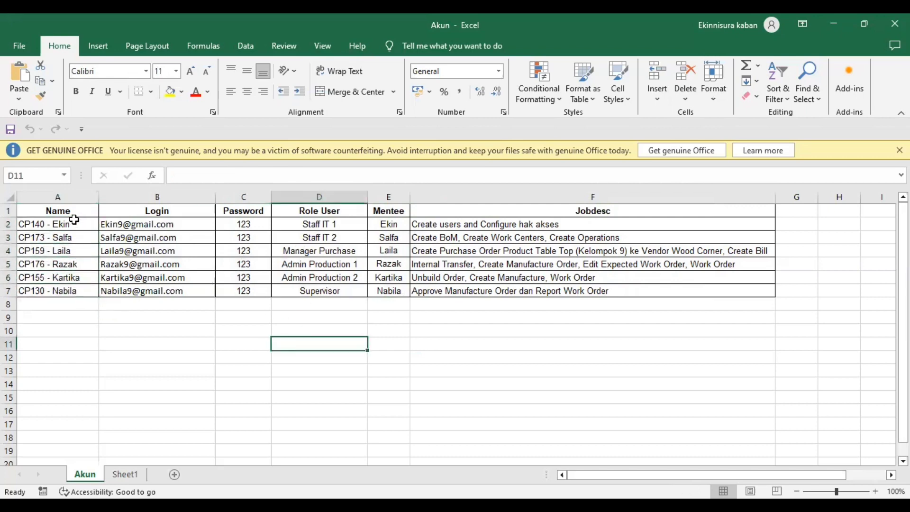
Read through the job descriptions in column F for each account.
left_click(481, 227)
left_click(462, 239)
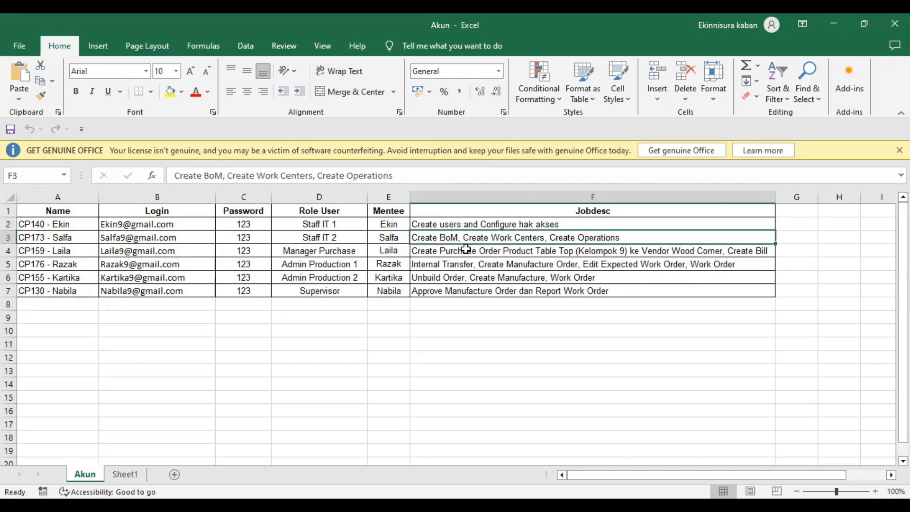
left_click(467, 251)
left_click(466, 263)
left_click(462, 279)
left_click(459, 290)
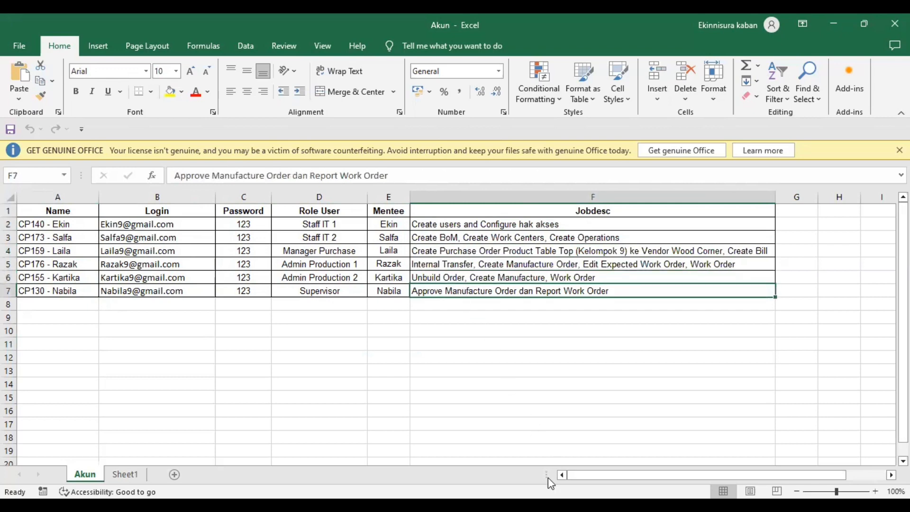
key("alt+Tab")
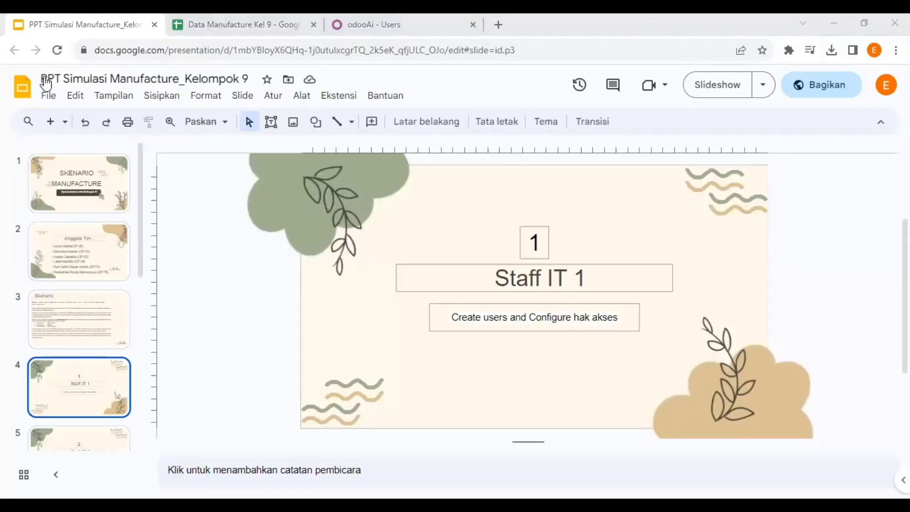
Switch to the Odoo tab and open the Settings app from the apps menu.
left_click(374, 25)
left_click(16, 78)
scroll(30, 132, "down", 2)
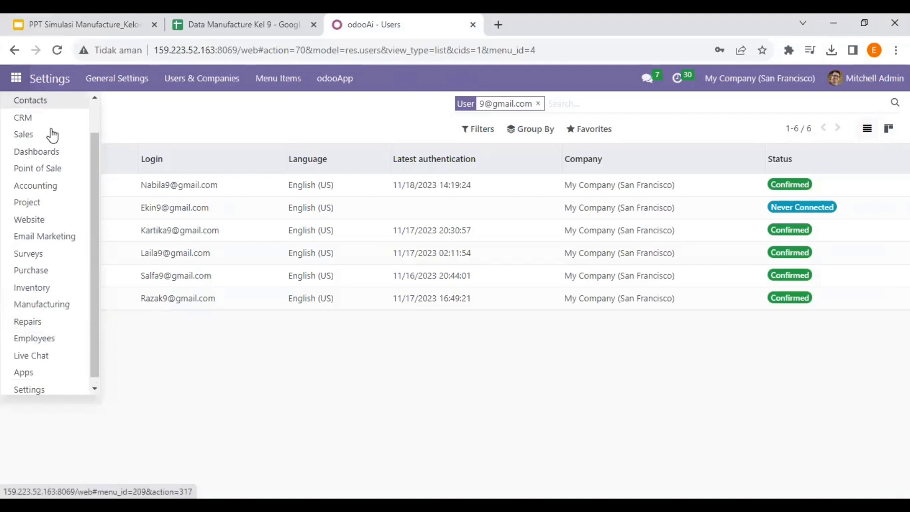
left_click(44, 390)
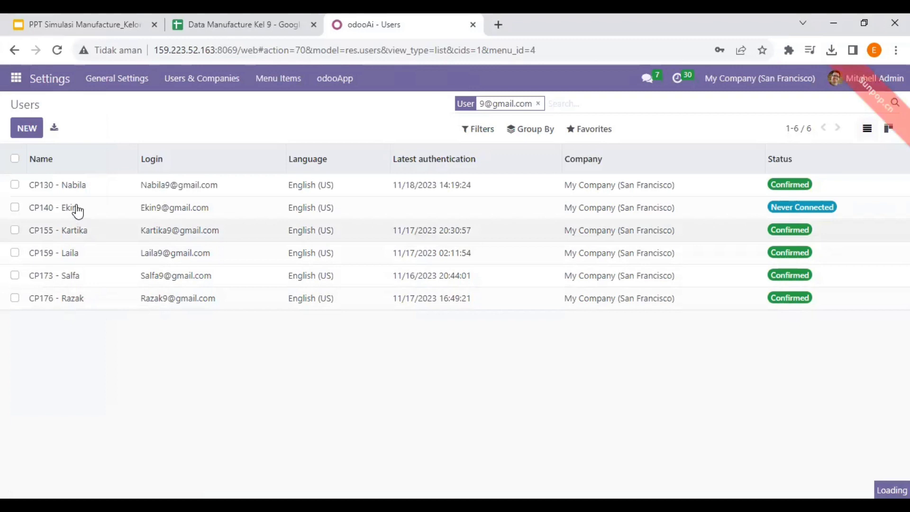
Go to Users & Companies > Companies and start an Import records.
left_click(210, 78)
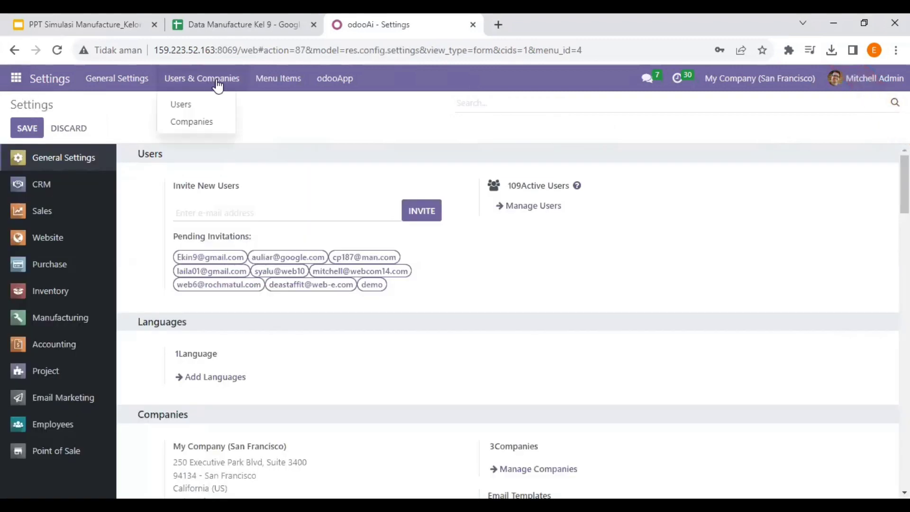
left_click(214, 122)
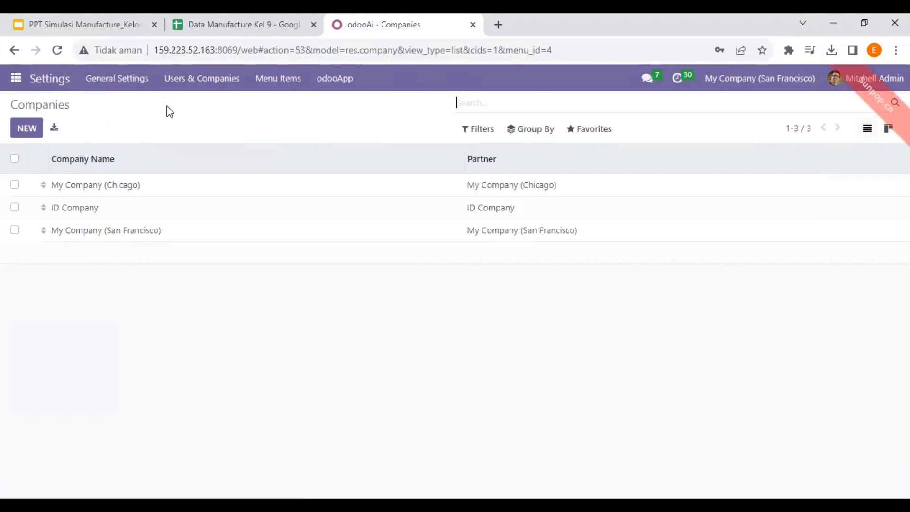
left_click(589, 129)
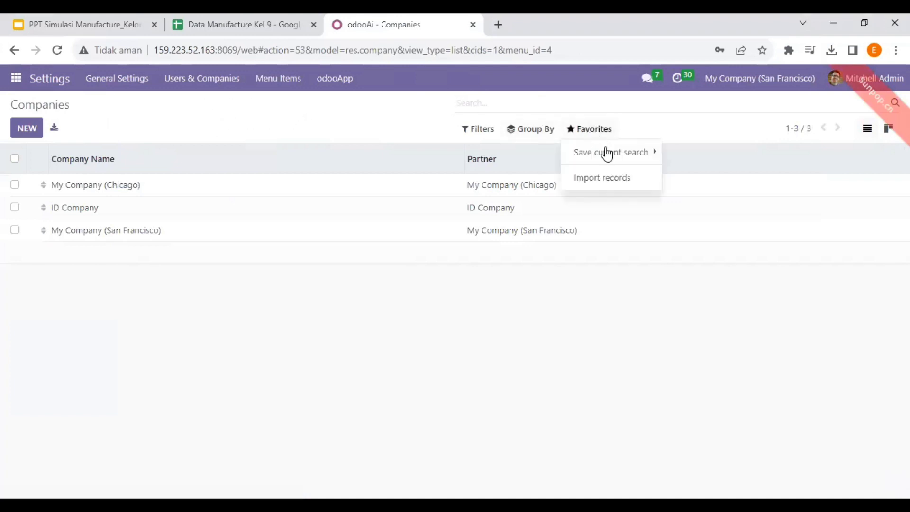
left_click(612, 178)
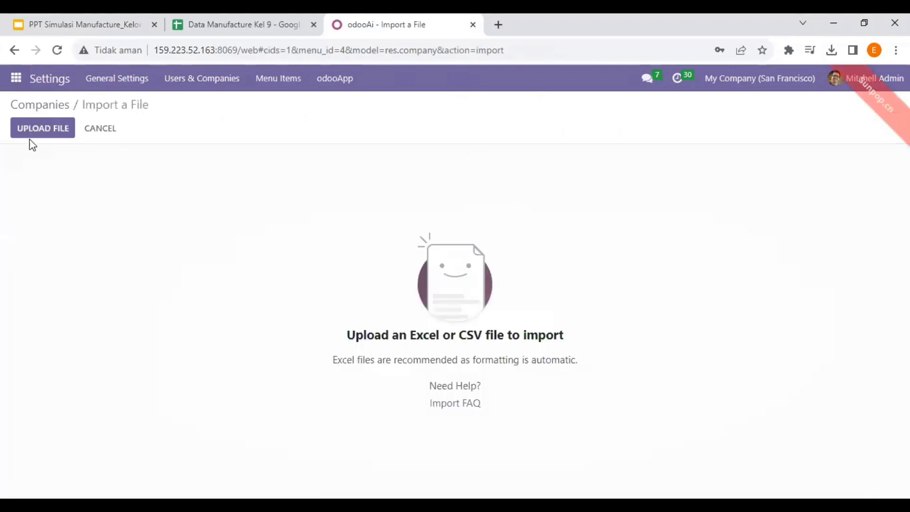
Upload Akun.xlsx from the 5. Simulasi Manufacture folder and test the import.
left_click(34, 131)
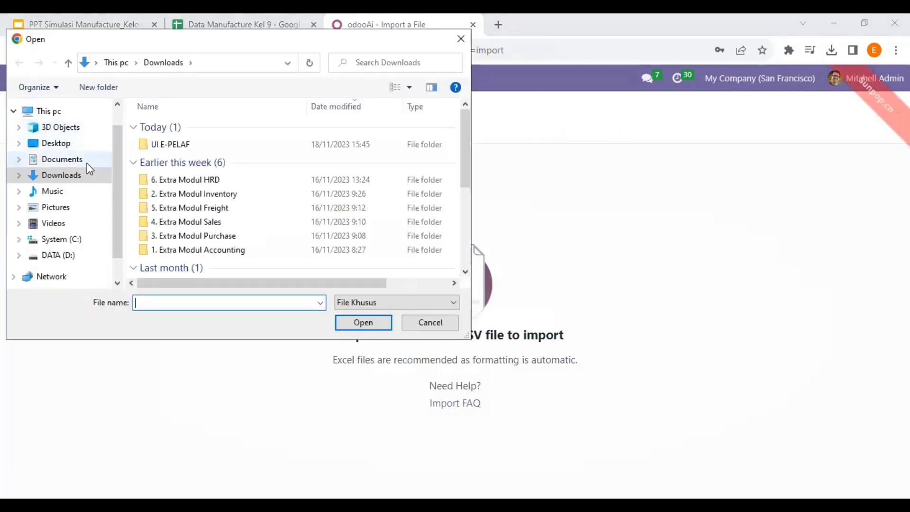
left_click(88, 161)
scroll(260, 202, "down", 3)
scroll(262, 204, "up", 2)
scroll(262, 204, "down", 5)
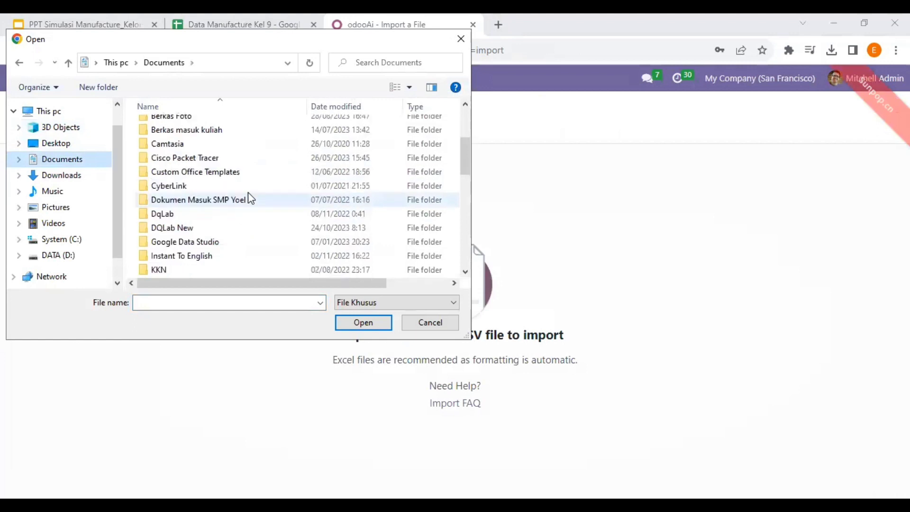
scroll(244, 195, "down", 3)
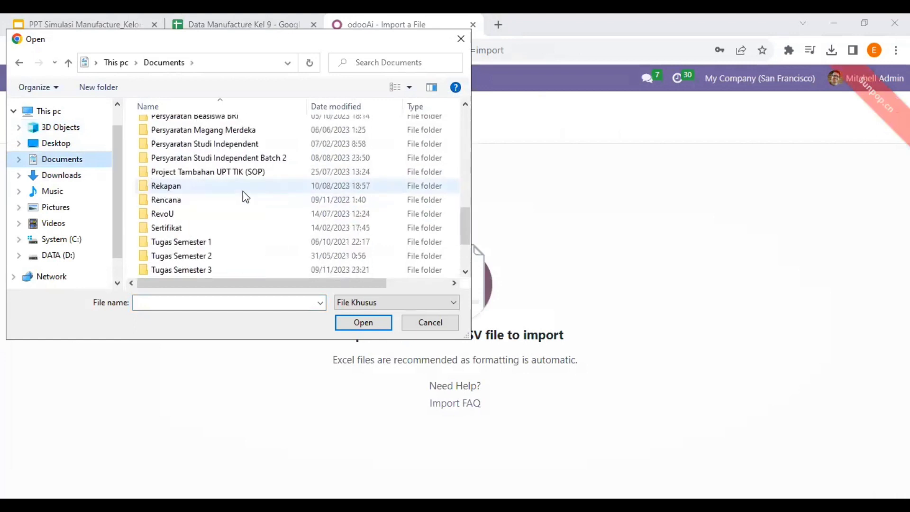
scroll(244, 233, "down", 2)
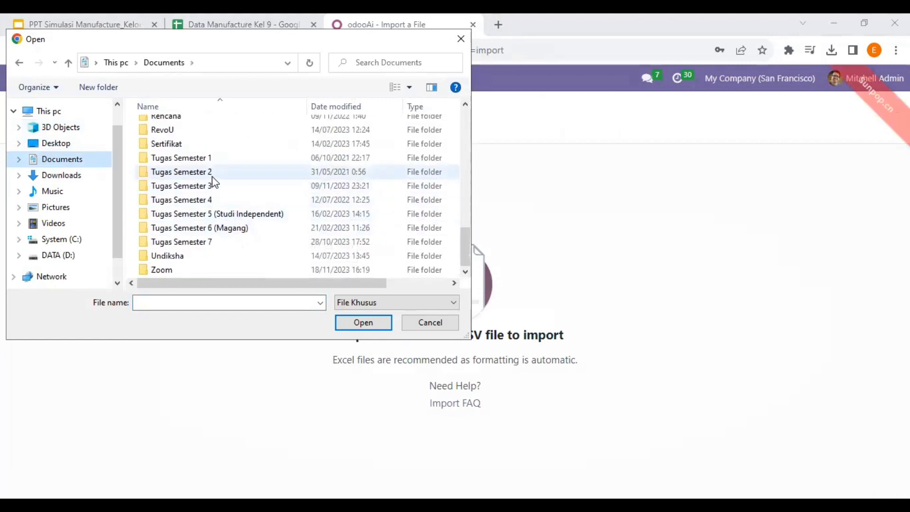
scroll(212, 178, "up", 4)
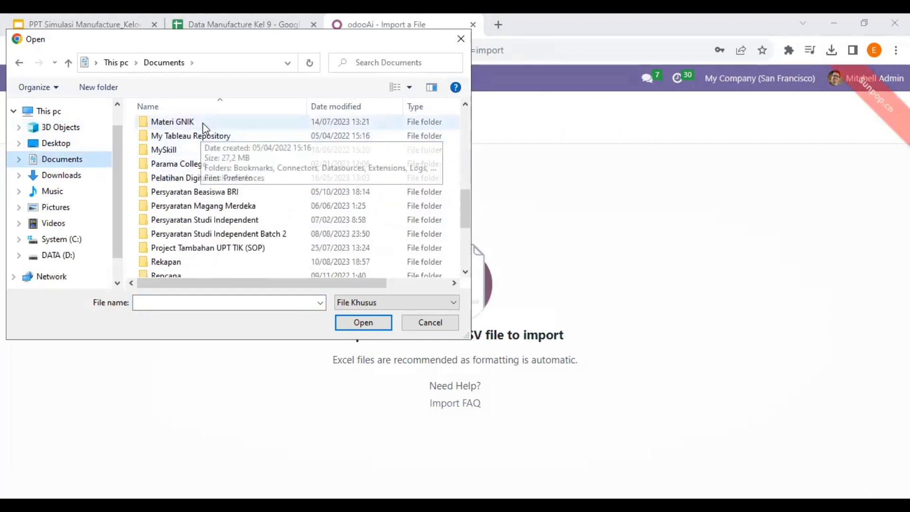
scroll(218, 166, "up", 2)
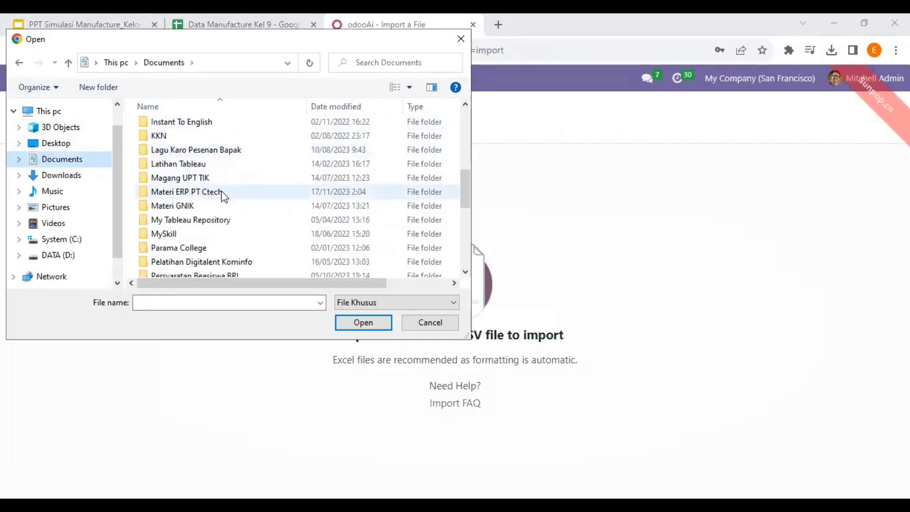
double_click(221, 192)
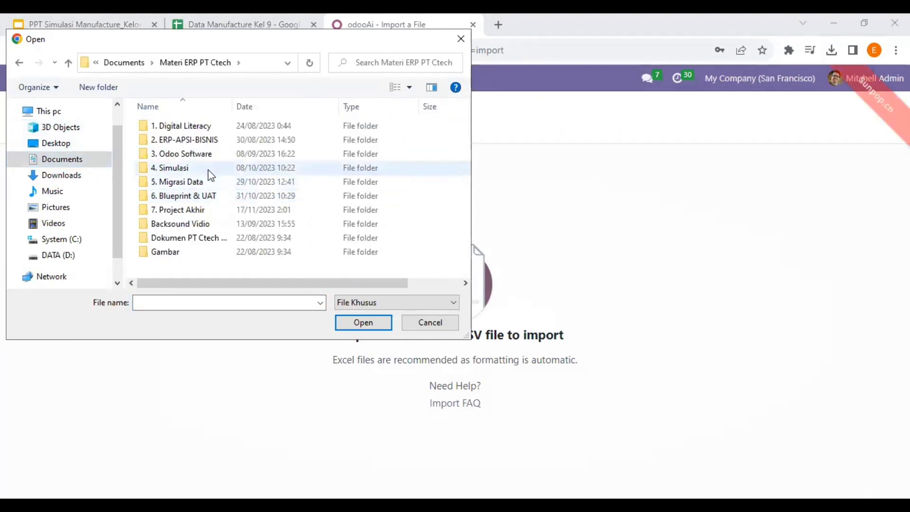
double_click(204, 169)
double_click(212, 185)
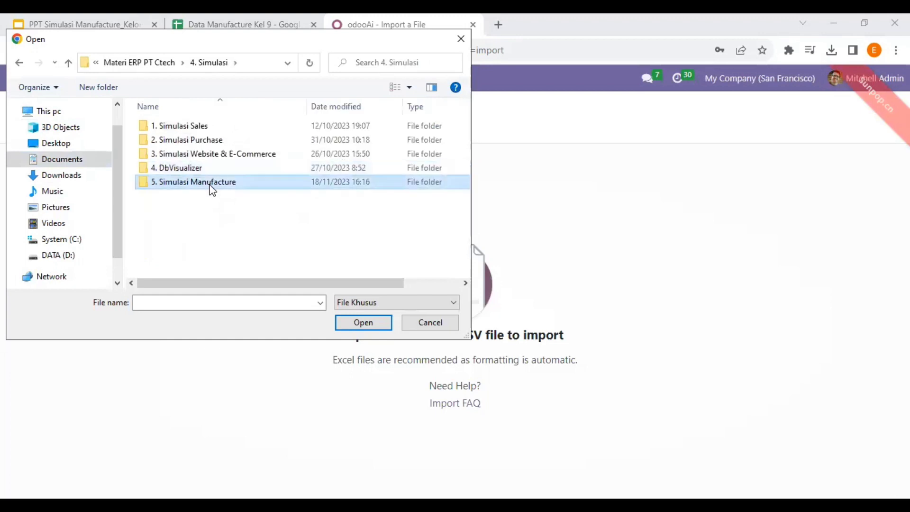
left_click(204, 128)
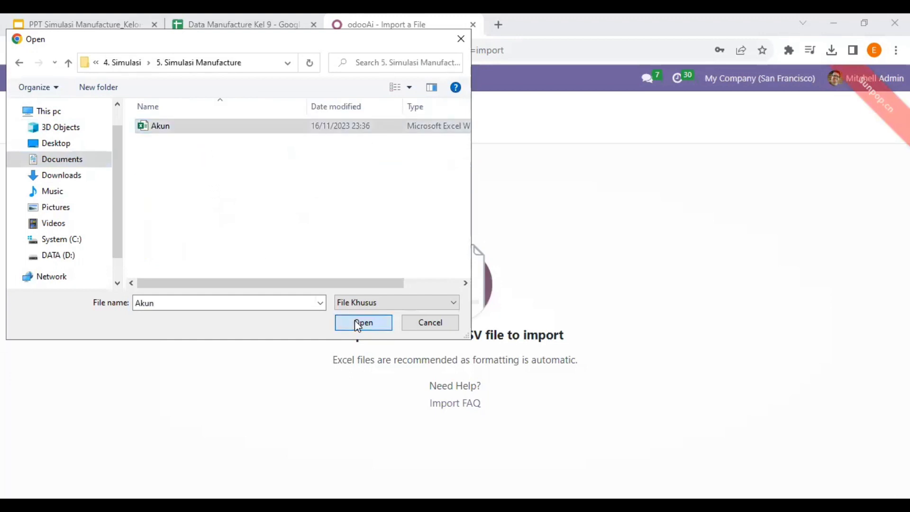
left_click(356, 322)
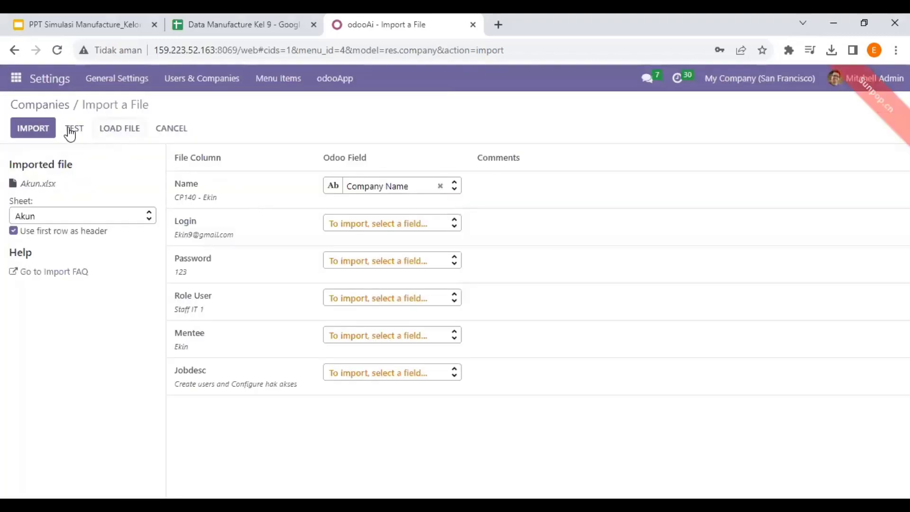
left_click(73, 130)
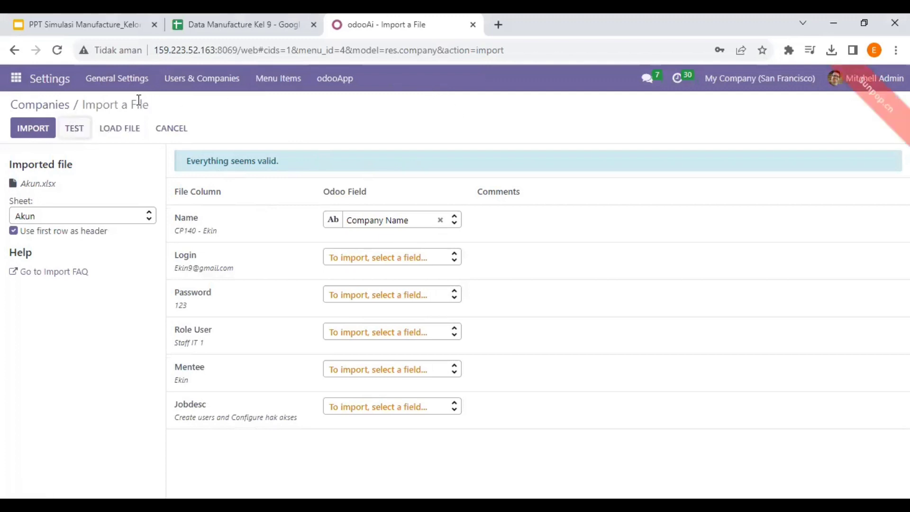
After the valid test result, go to Users & Companies > Users.
left_click(203, 81)
left_click(207, 106)
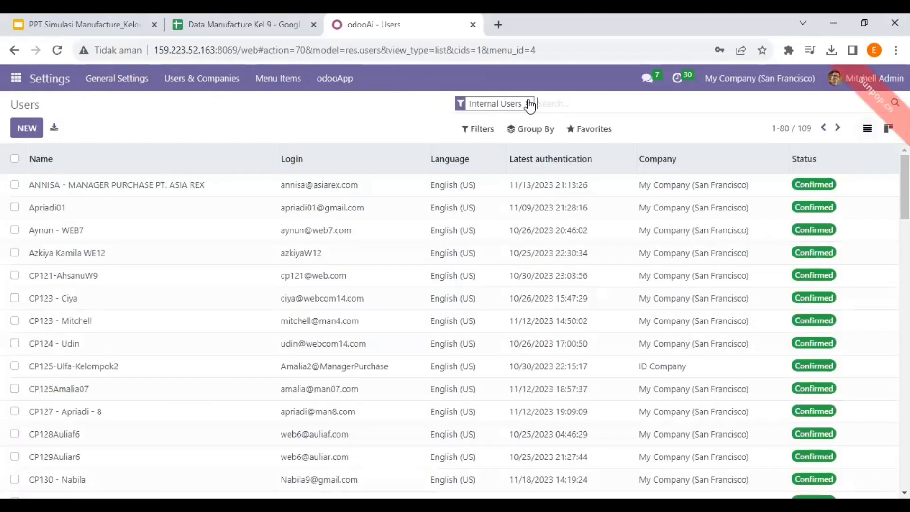
left_click(528, 103)
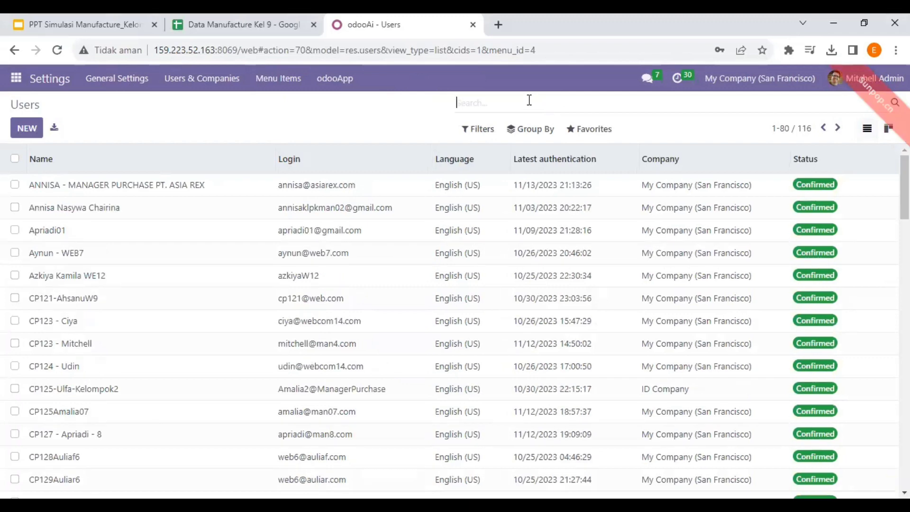
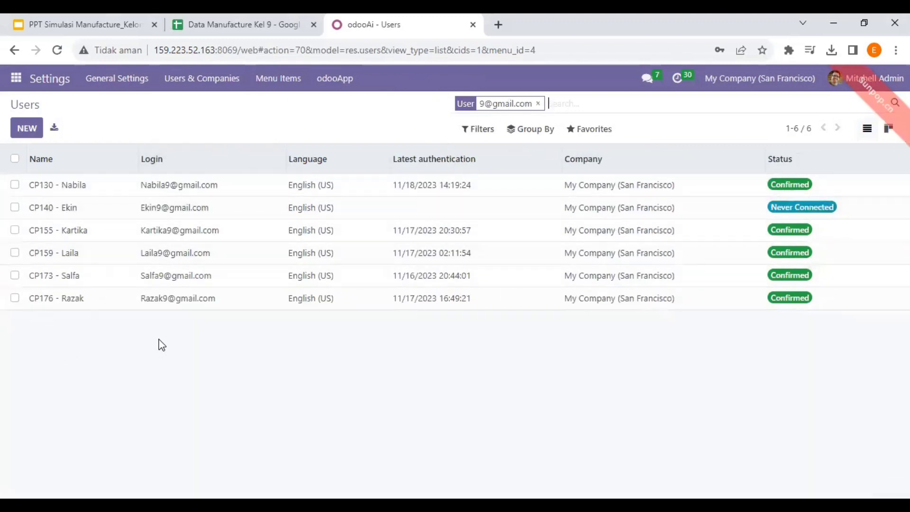
key("alt+Tab")
left_click_drag(150, 226, 242, 298)
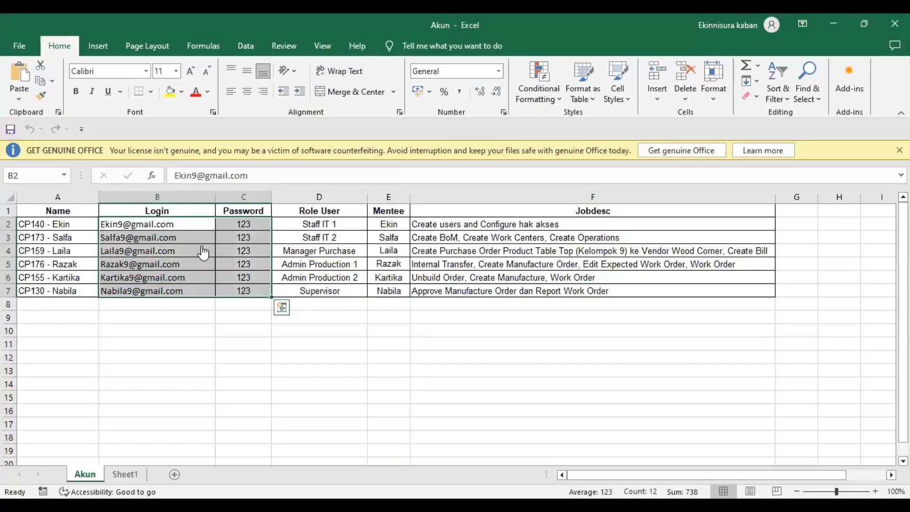
key("alt+Tab")
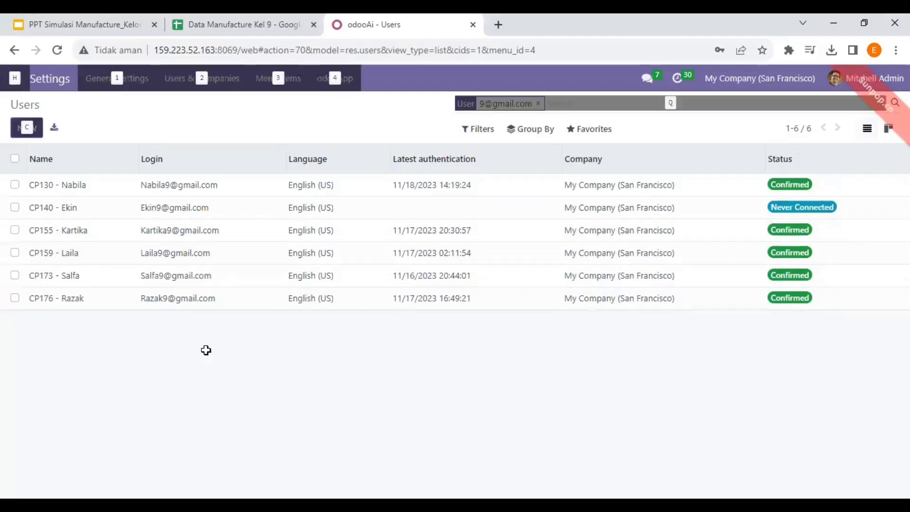
Check the names in the spreadsheet, then open the never-connected CP140 user's record.
key("alt+Tab")
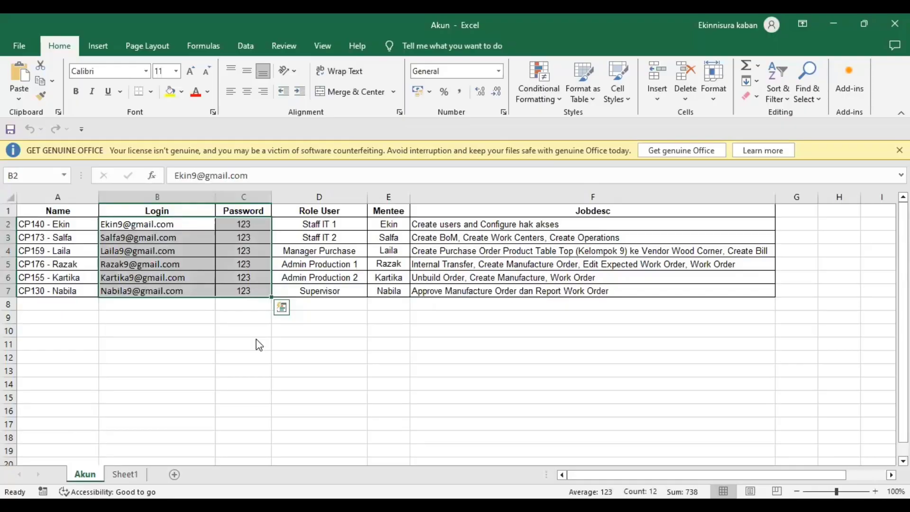
left_click(161, 235)
left_click(67, 226)
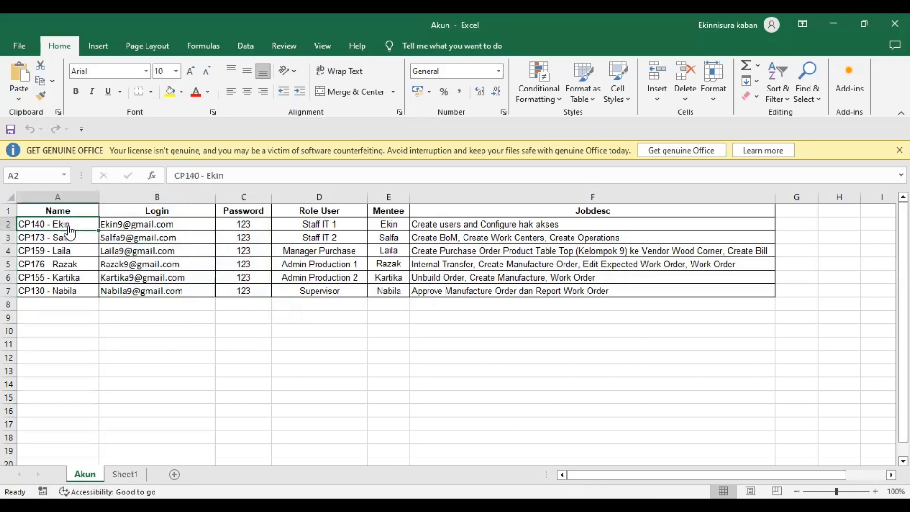
key("alt+Tab")
double_click(68, 208)
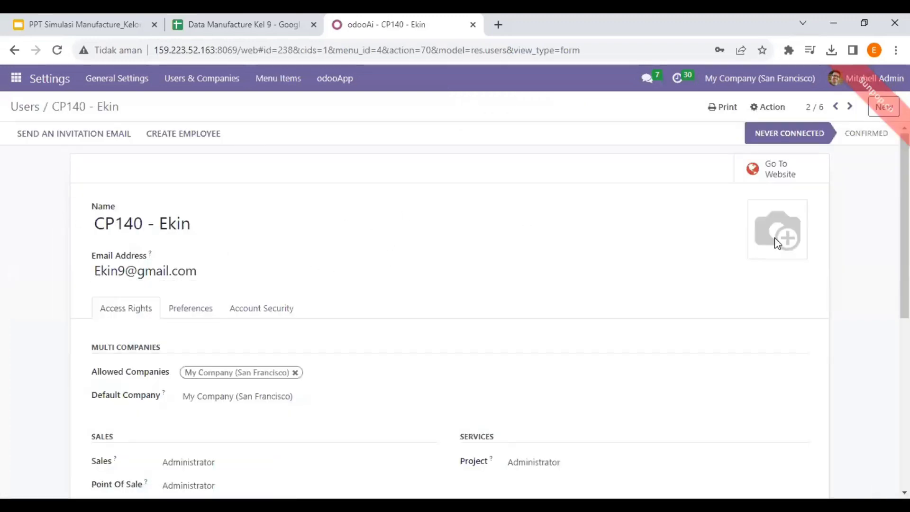
Look through Staff IT 1's Access Rights, then go back to the six filtered group users.
scroll(455, 303, "down", 7)
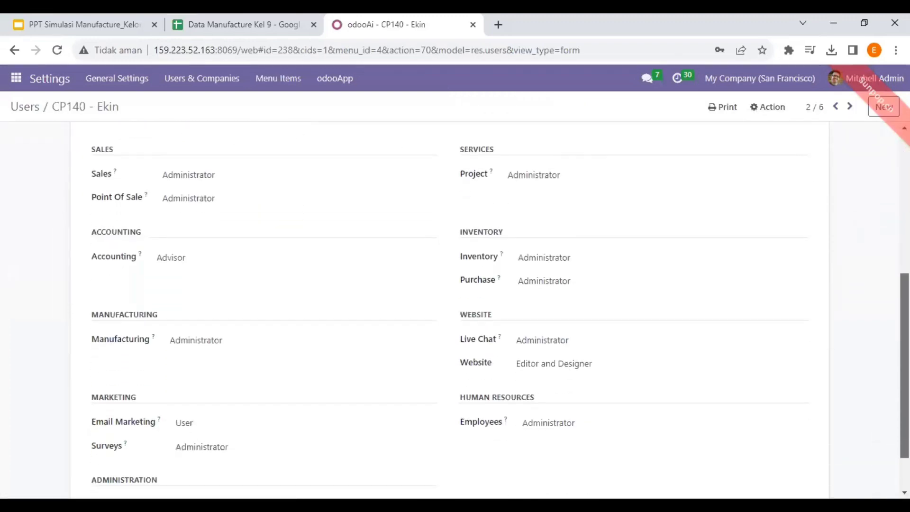
scroll(456, 308, "up", 5)
scroll(455, 308, "down", 4)
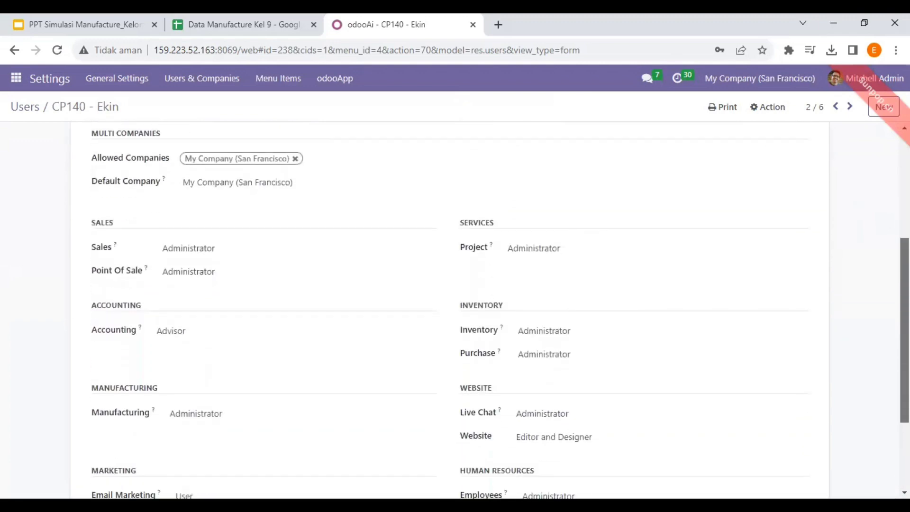
scroll(455, 308, "down", 1)
scroll(528, 290, "up", 6)
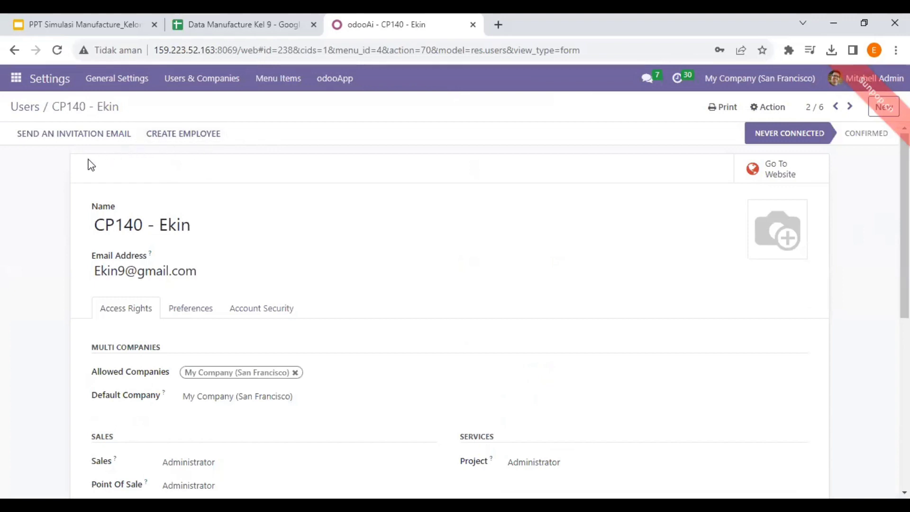
left_click(22, 110)
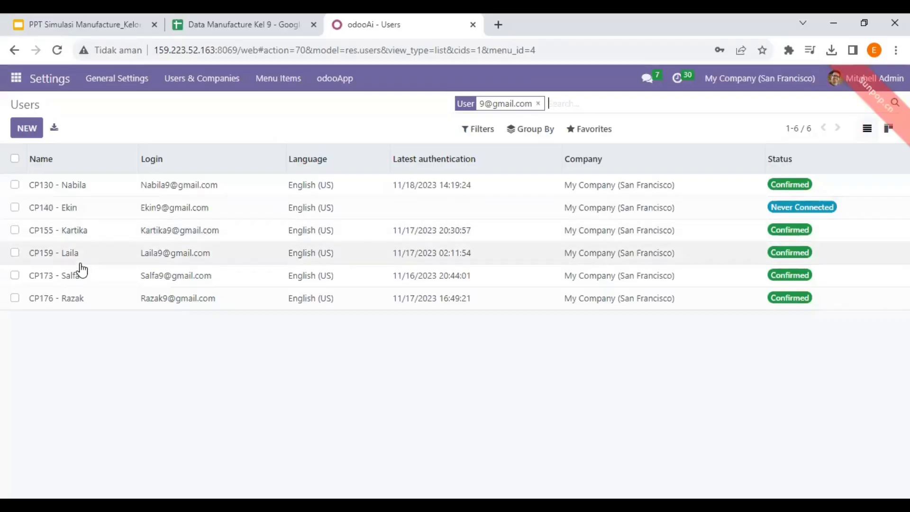
double_click(70, 276)
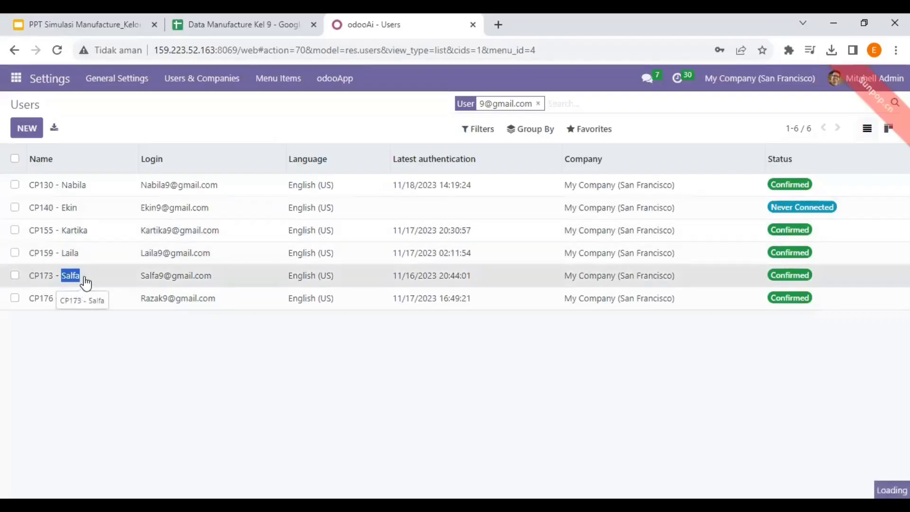
scroll(624, 309, "down", 3)
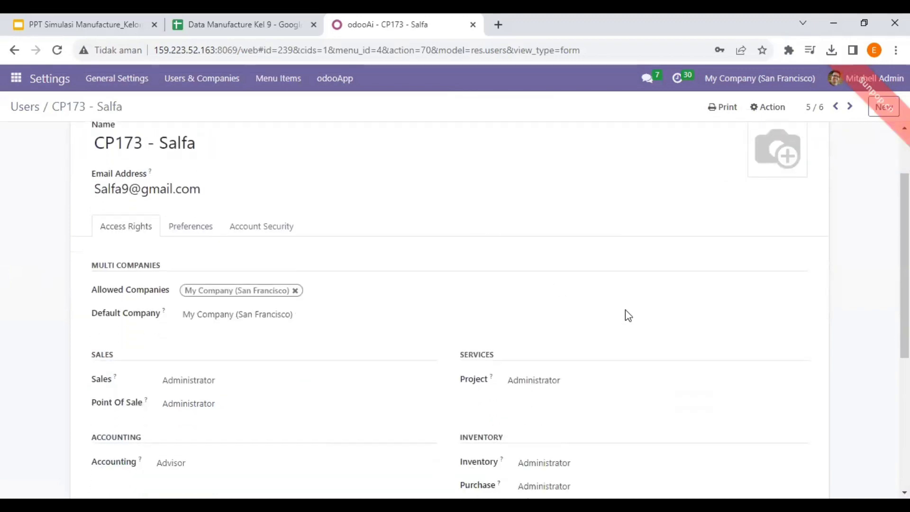
scroll(633, 270, "down", 4)
scroll(542, 244, "up", 5)
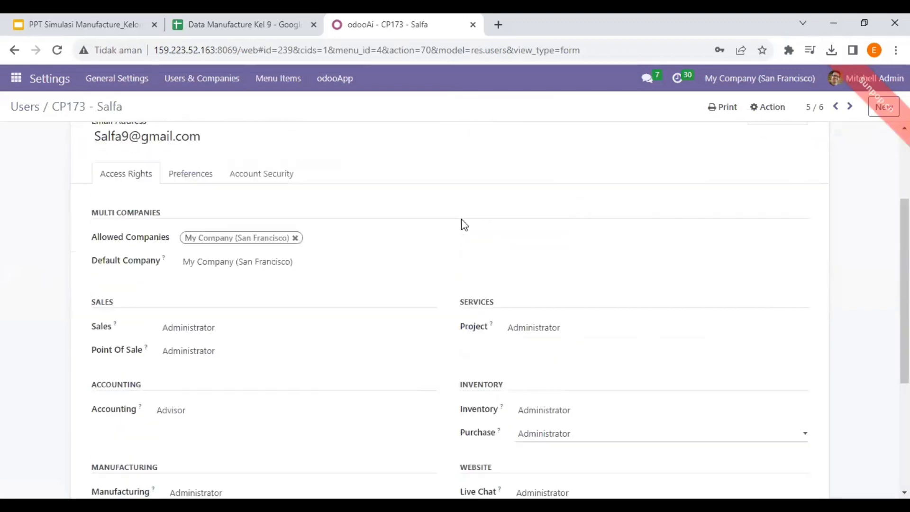
scroll(464, 224, "down", 5)
scroll(251, 179, "up", 2)
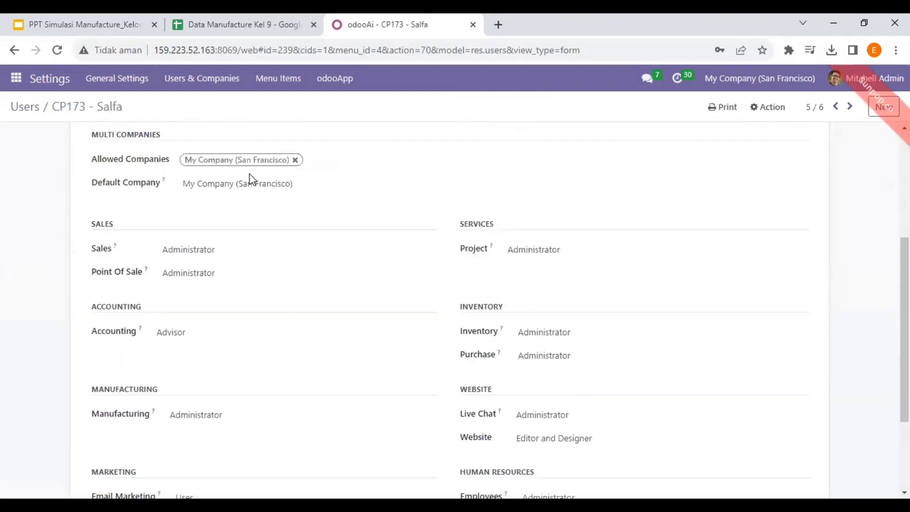
scroll(294, 187, "down", 1)
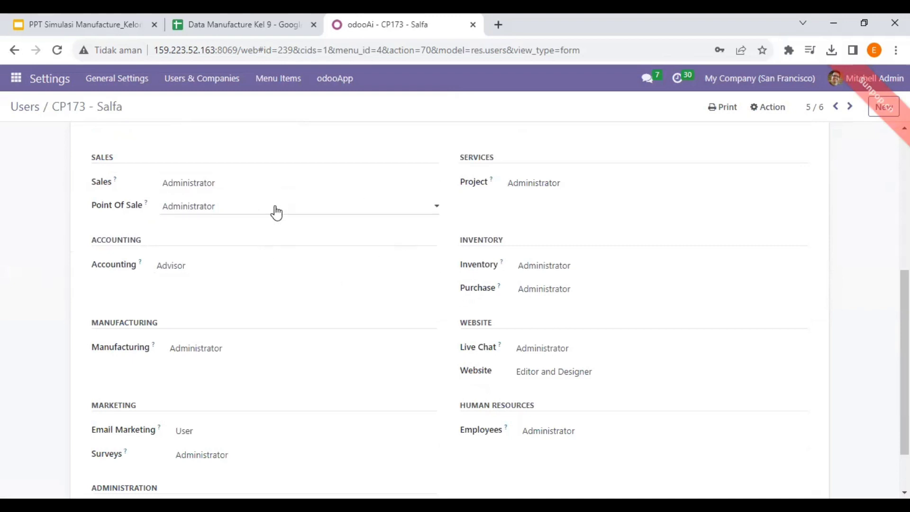
scroll(561, 266, "down", 1)
scroll(578, 289, "up", 5)
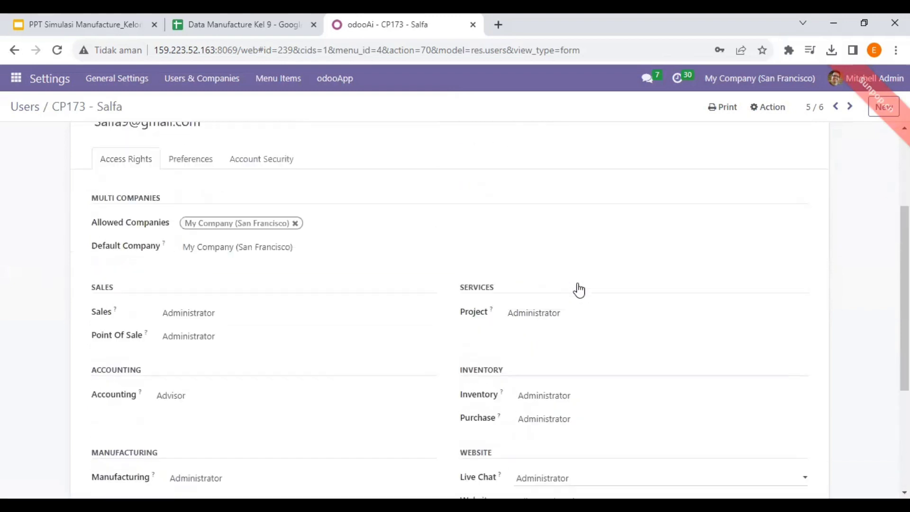
left_click(21, 108)
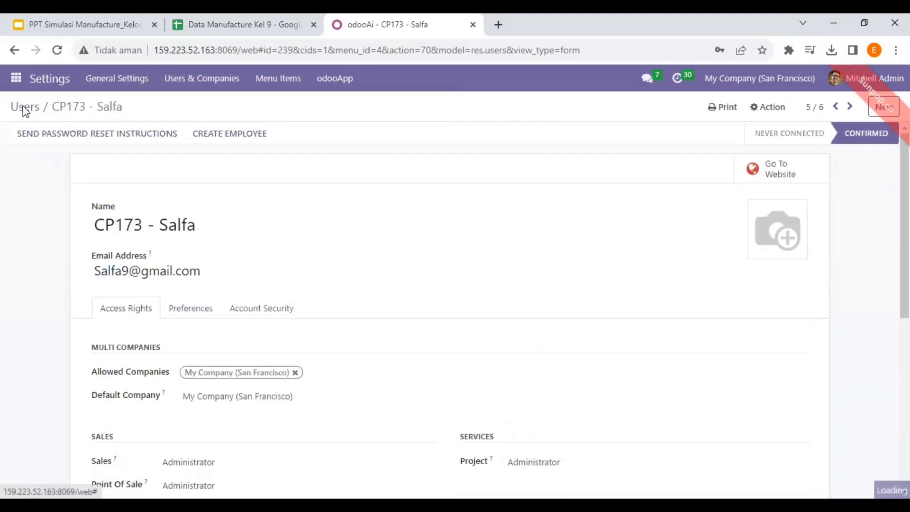
key("alt+Tab")
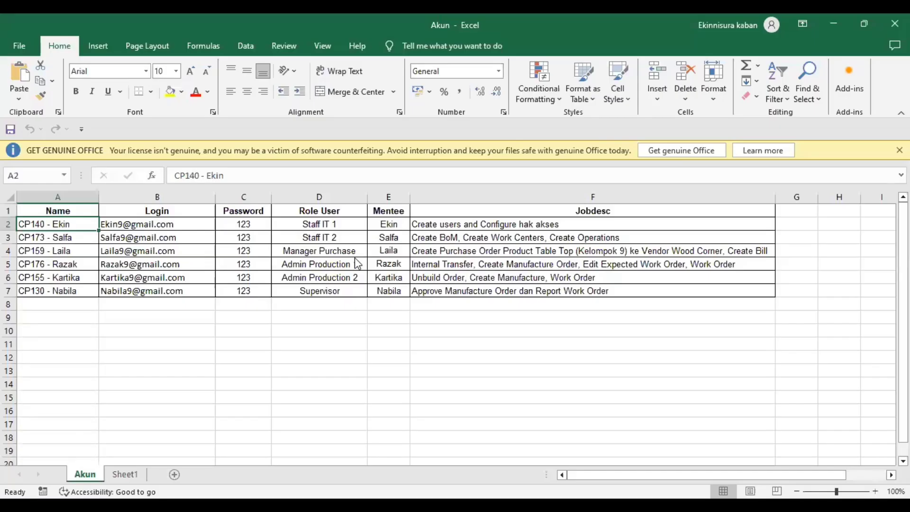
key("alt+Tab")
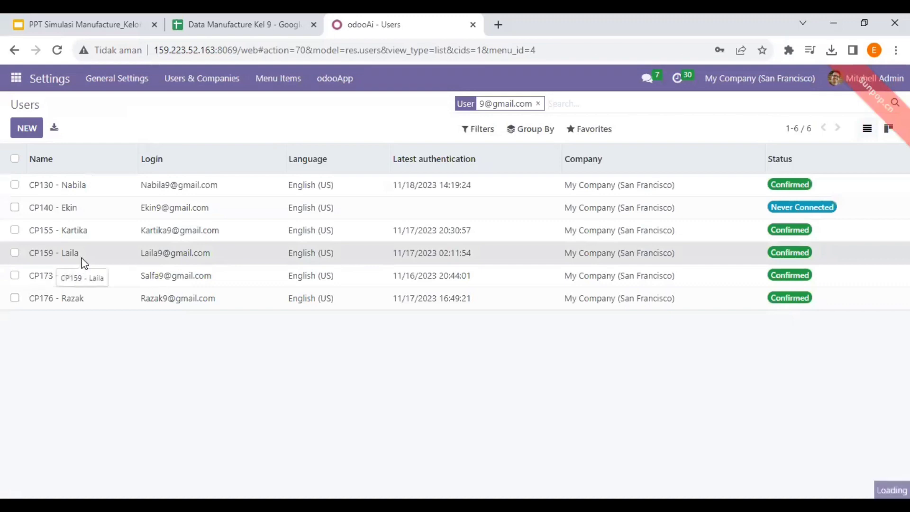
Open the CP159 Manager Purchase user and check Accounting access levels, keeping Billing.
left_click(81, 262)
scroll(240, 215, "down", 5)
scroll(242, 215, "up", 1)
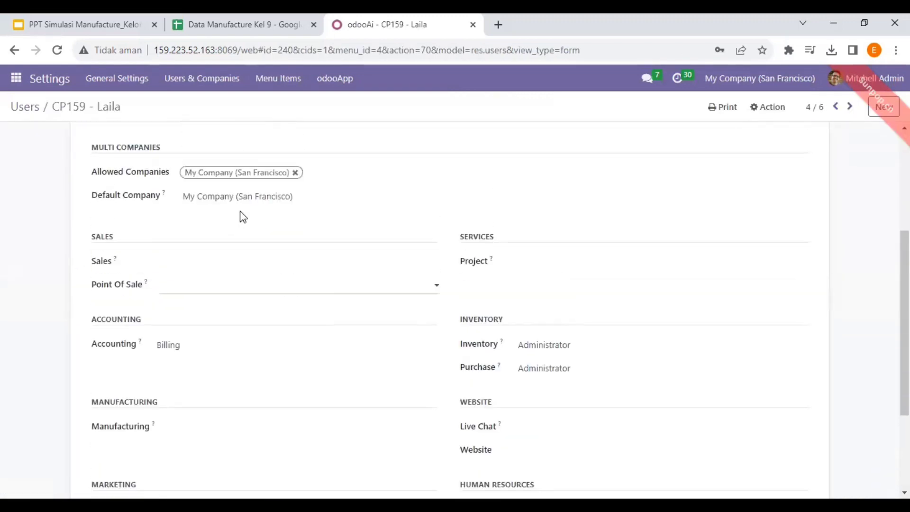
scroll(466, 176, "down", 1)
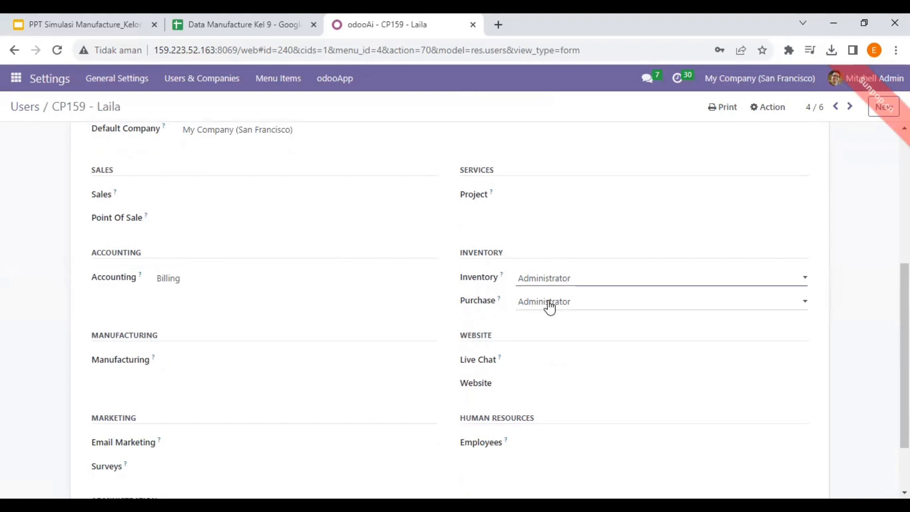
left_click(224, 287)
left_click(83, 291)
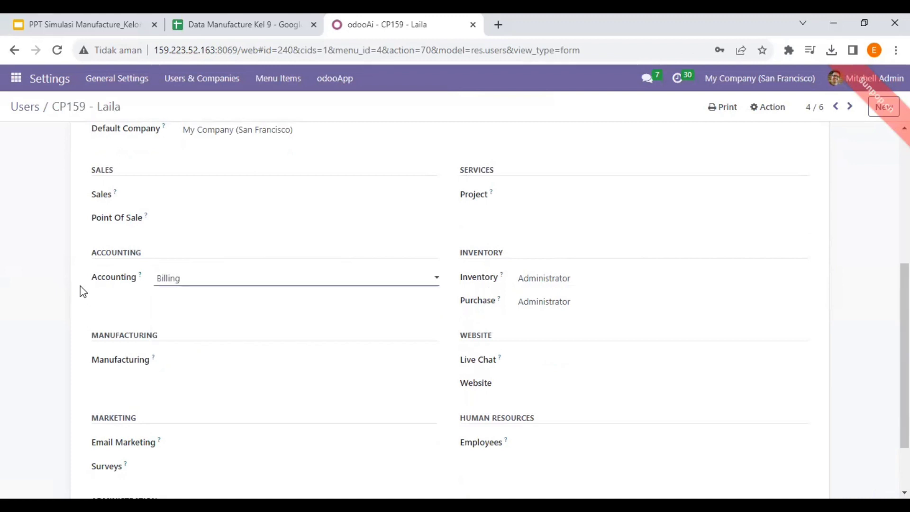
Return to the Users list and select cell E5 in the Akun sheet's Mentee column.
scroll(301, 228, "up", 5)
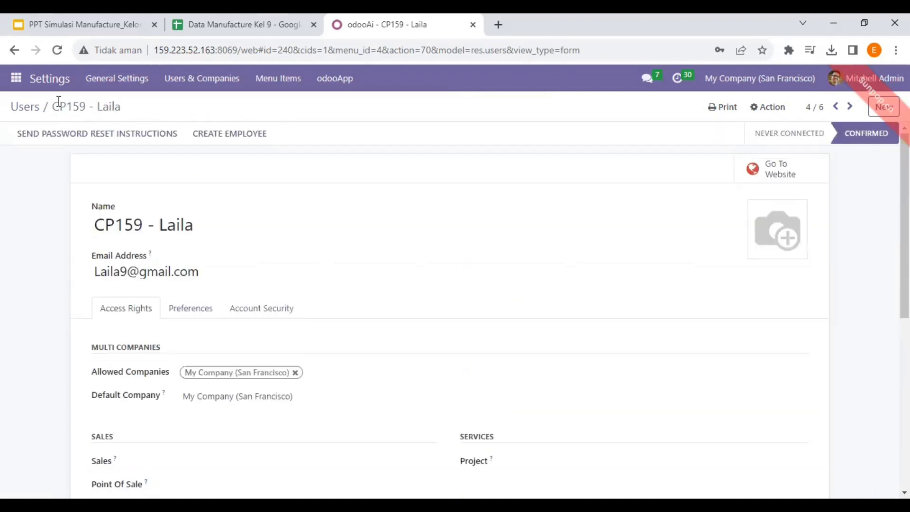
left_click(21, 109)
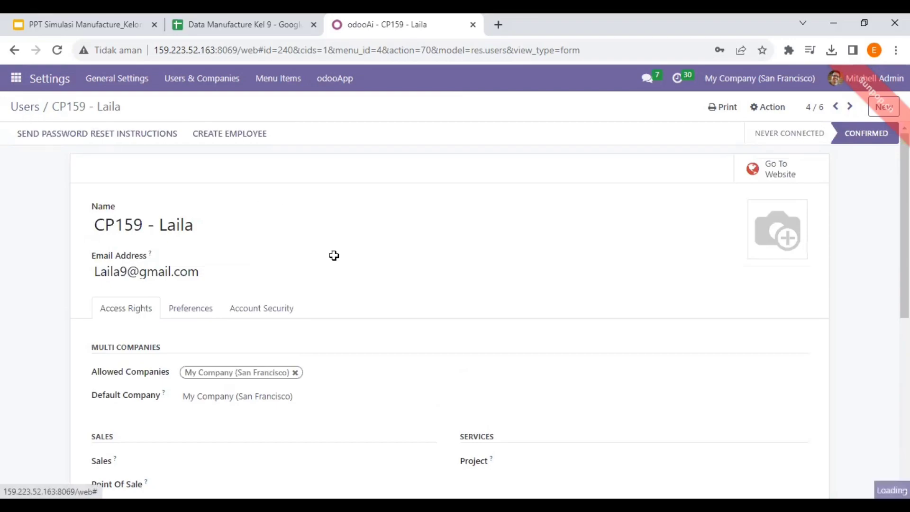
key("alt+Tab")
left_click(388, 266)
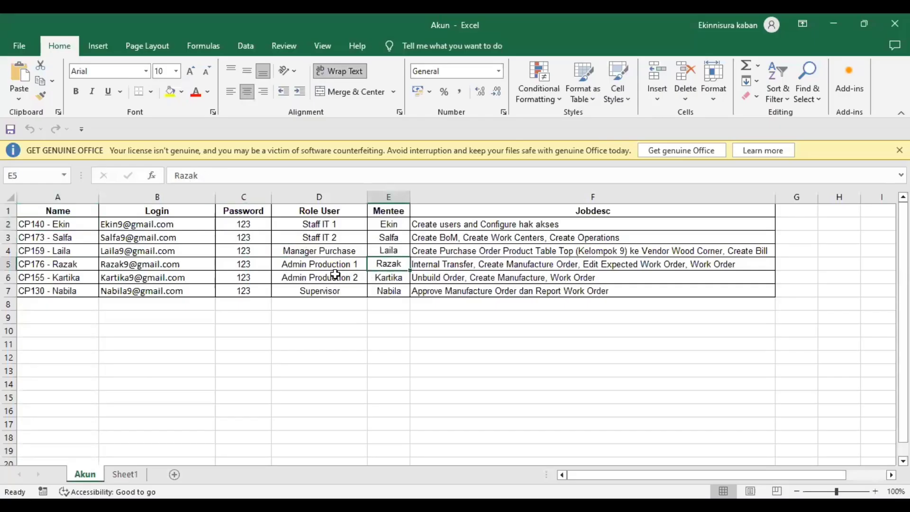
Open the Admin Production 1 (CP176) user's Access Rights in Odoo.
key("alt+Tab")
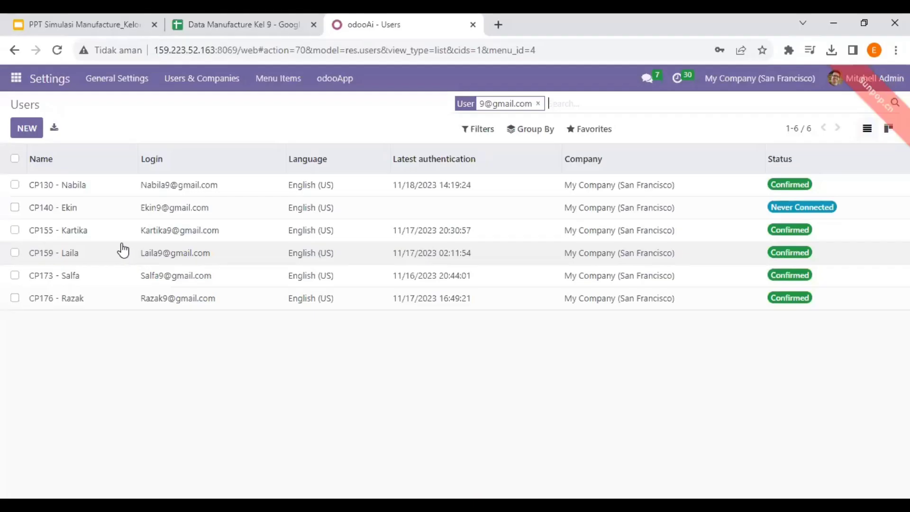
triple_click(91, 300)
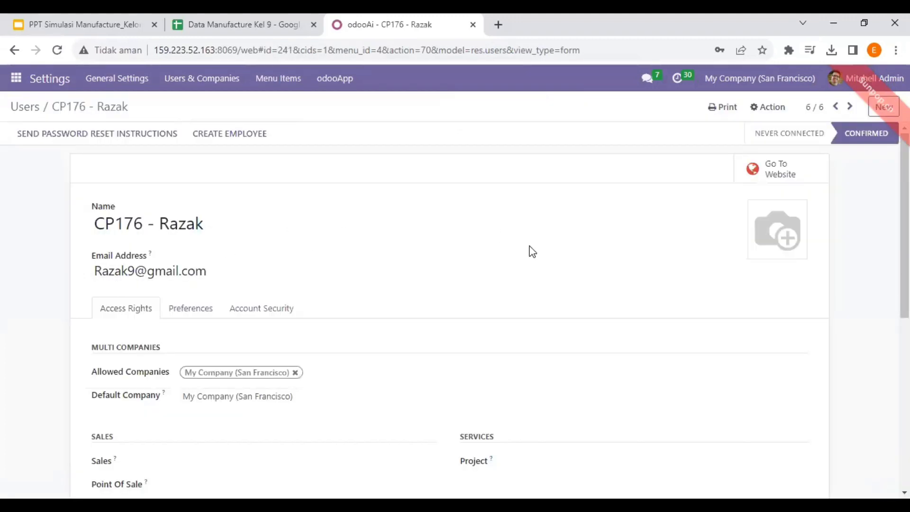
scroll(611, 272, "down", 5)
scroll(378, 260, "down", 2)
scroll(337, 246, "up", 4)
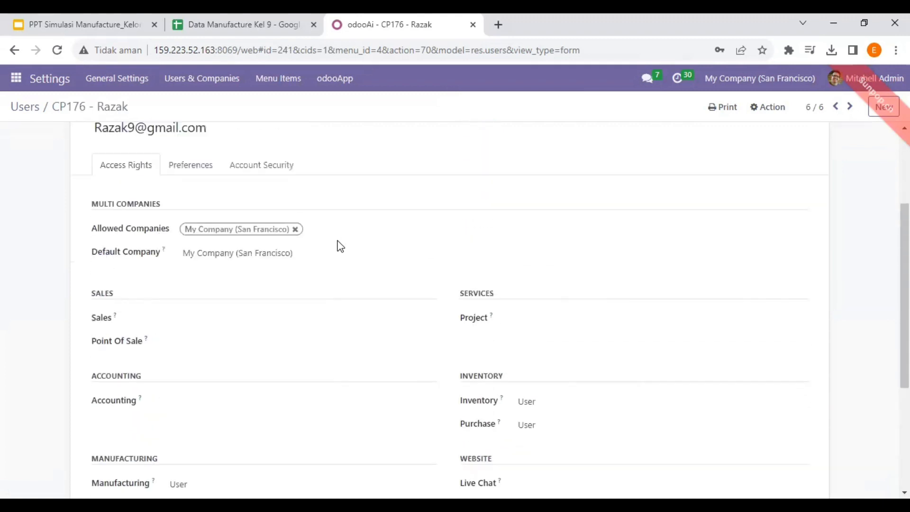
scroll(338, 246, "down", 3)
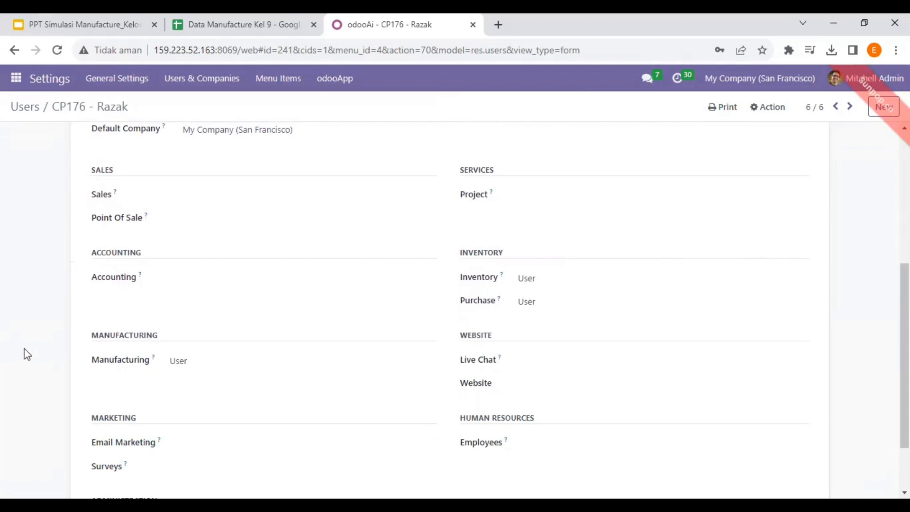
Confirm User access for Manufacturing, Inventory and Purchase, then select the next row in the Akun sheet.
scroll(533, 238, "up", 3)
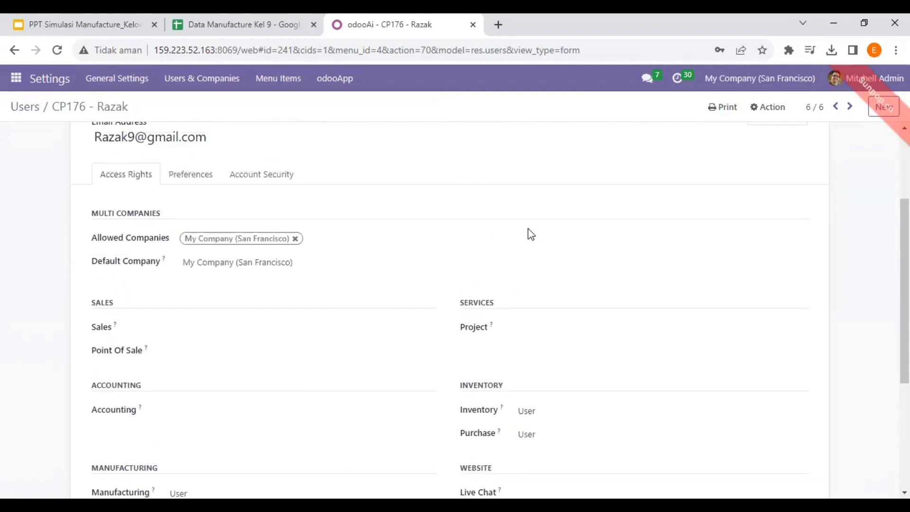
scroll(528, 235, "down", 3)
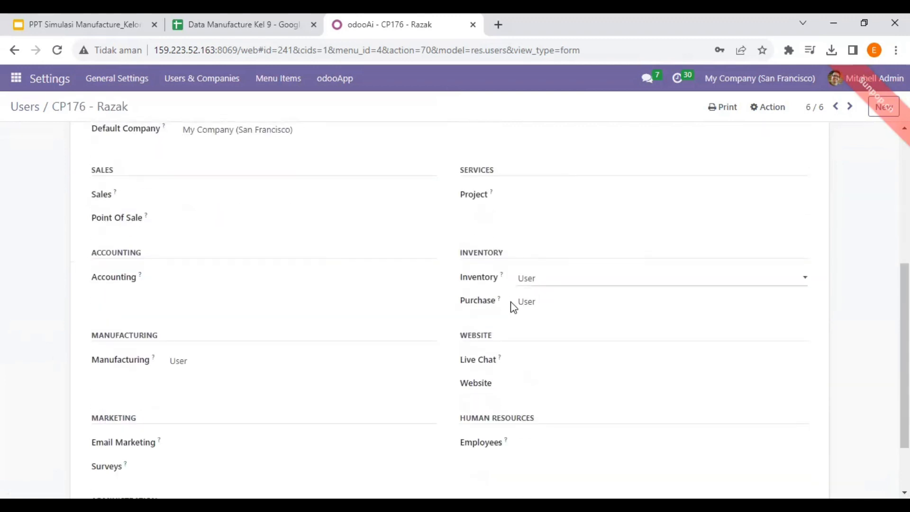
scroll(301, 242, "up", 5)
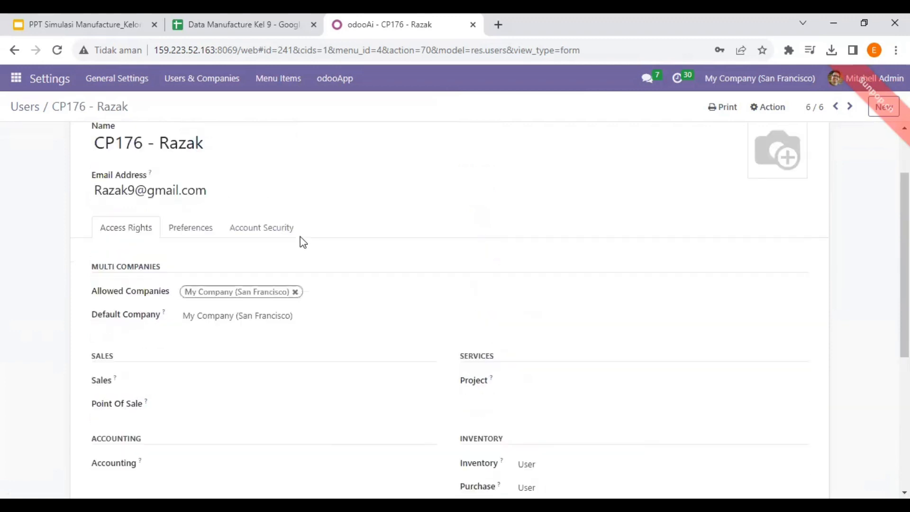
left_click(16, 107)
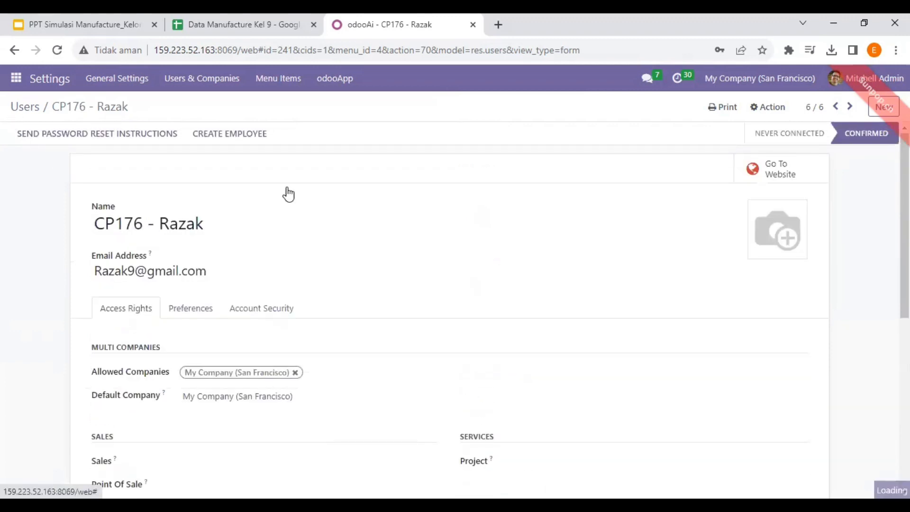
key("alt+Tab")
left_click(390, 278)
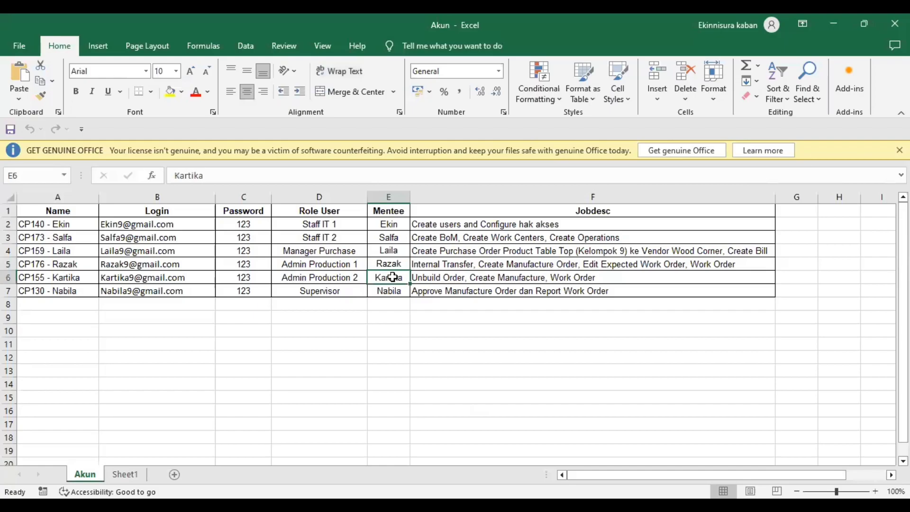
Check Admin Production 2 (CP155) has User access for Manufacturing, Inventory and Purchase, then return to Excel.
key("alt+Tab")
double_click(76, 231)
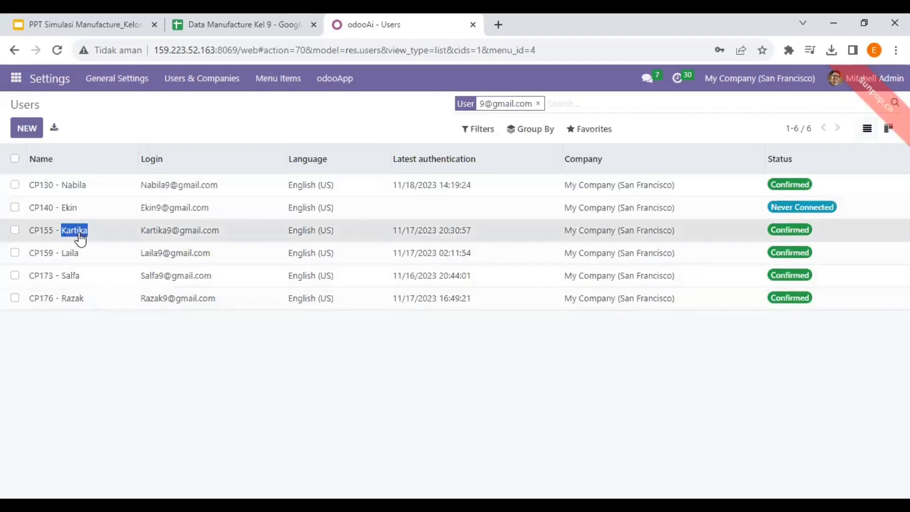
left_click(81, 237)
scroll(217, 247, "down", 4)
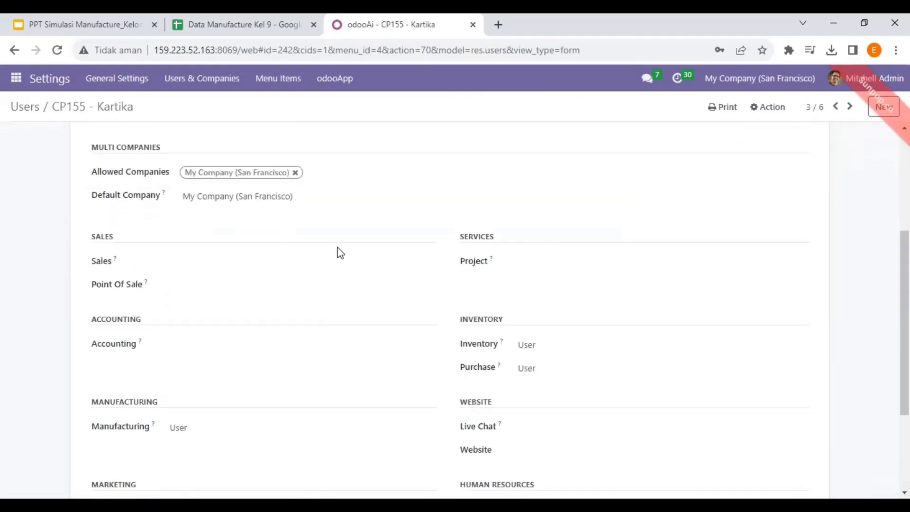
scroll(339, 252, "down", 3)
scroll(246, 192, "up", 3)
scroll(232, 223, "down", 2)
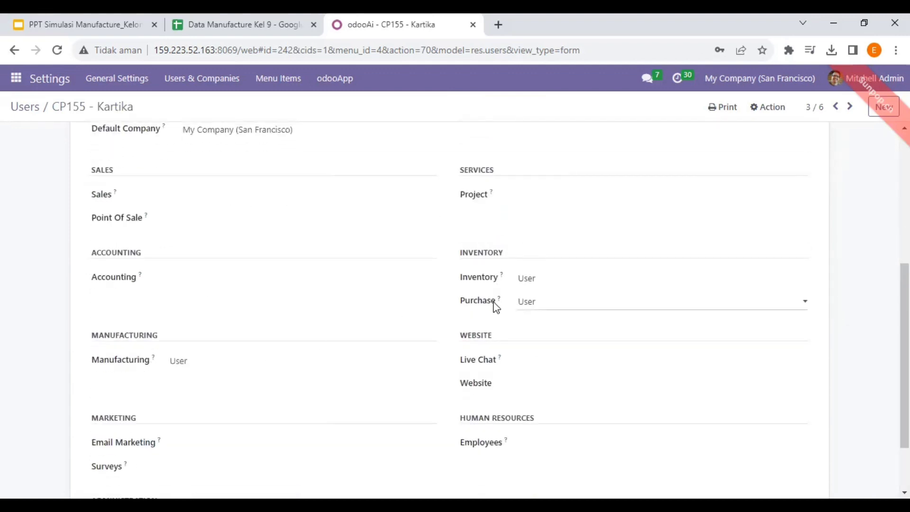
left_click(27, 109)
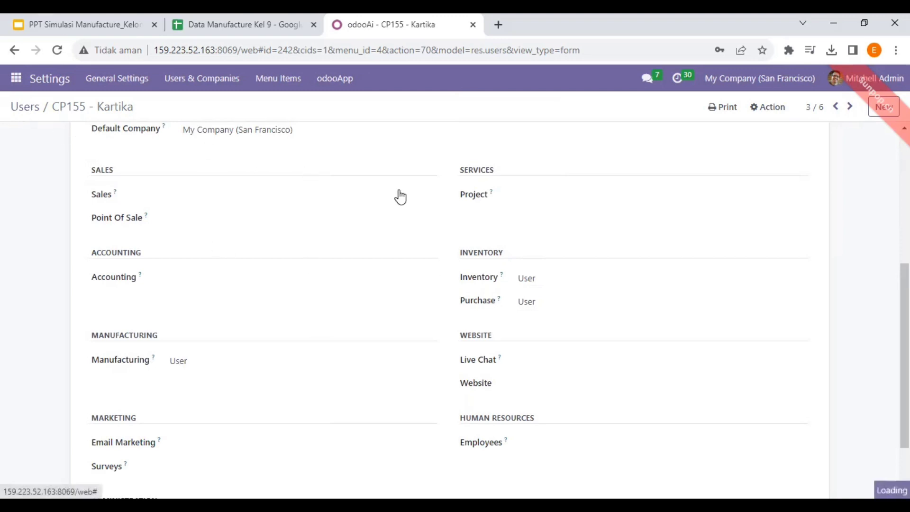
key("alt+Tab")
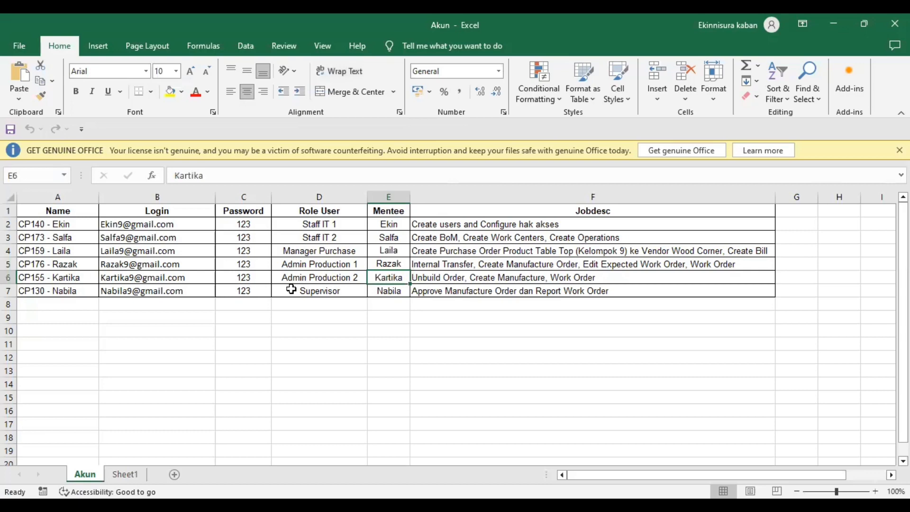
Select the supervisor's row in the Akun sheet, then switch back to Odoo.
left_click(398, 289)
left_click(343, 300)
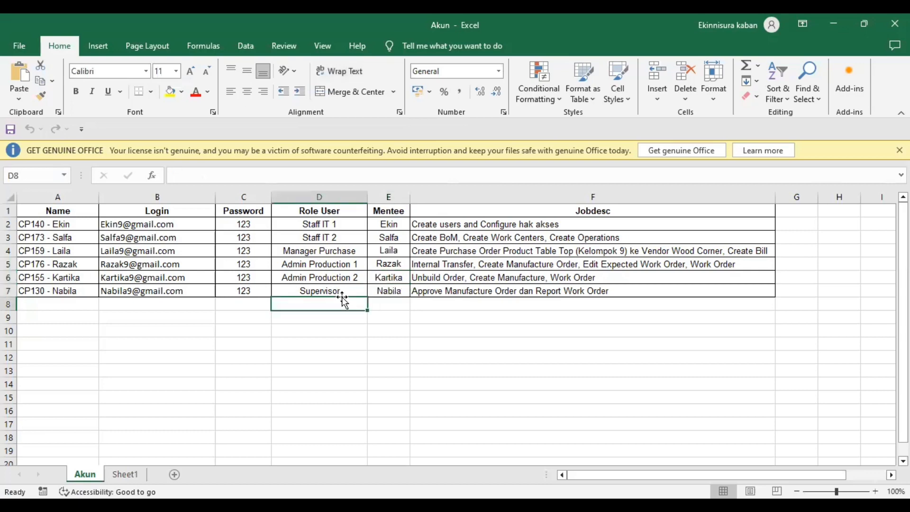
key("alt+Tab")
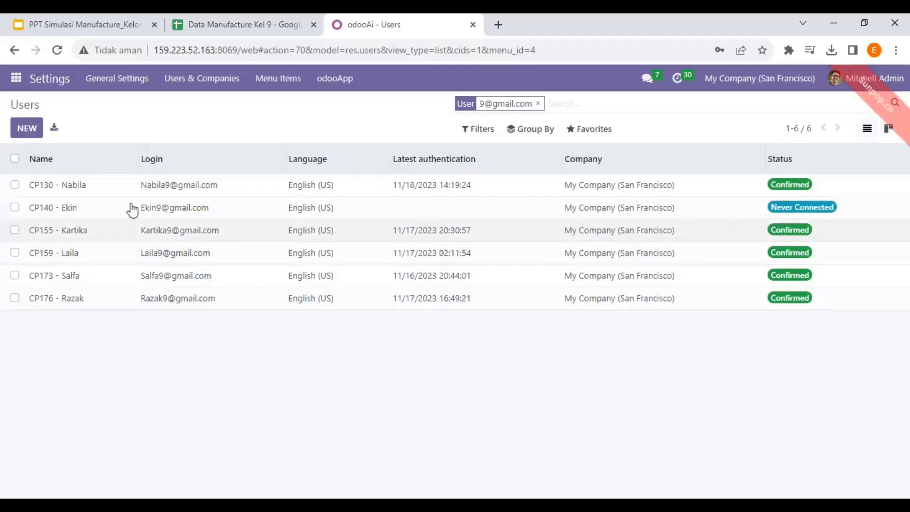
Review the supervisor's rights: Manufacturing Administrator and Accounting Advisor, then return to Users.
left_click(138, 188)
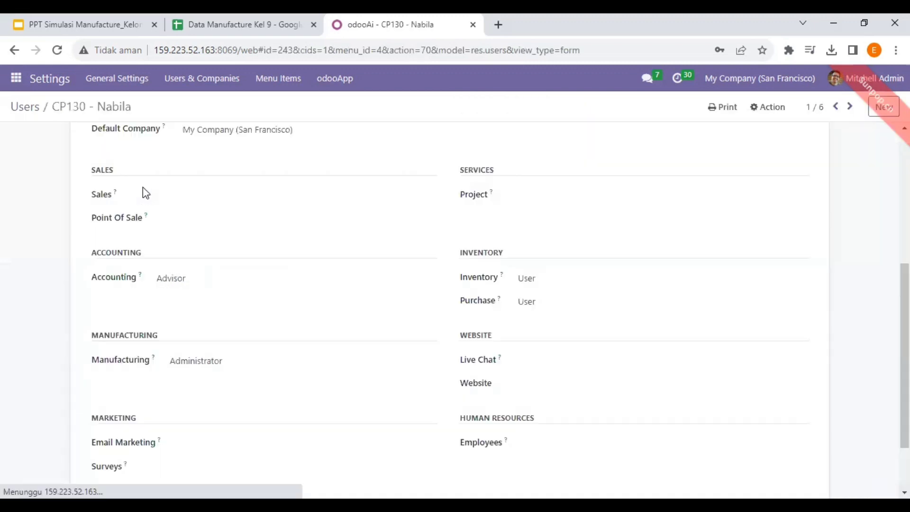
scroll(413, 218, "down", 1)
scroll(405, 223, "up", 3)
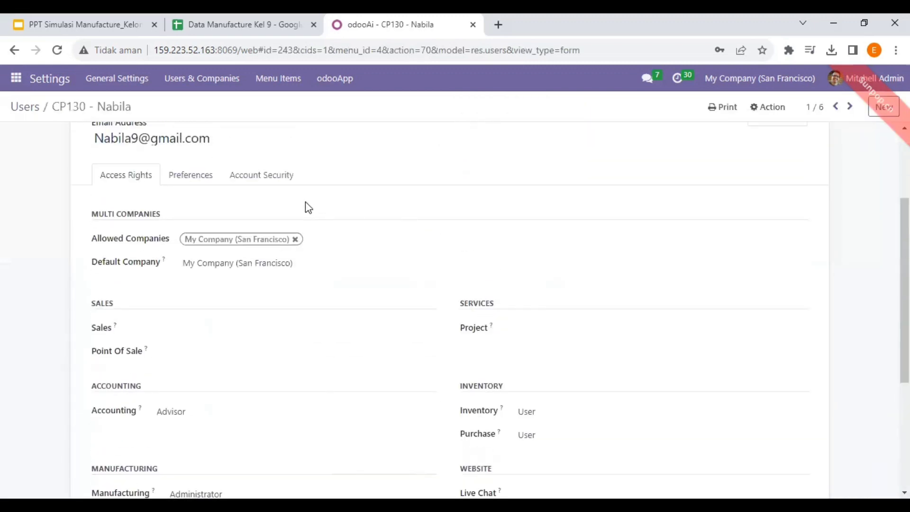
scroll(308, 208, "down", 3)
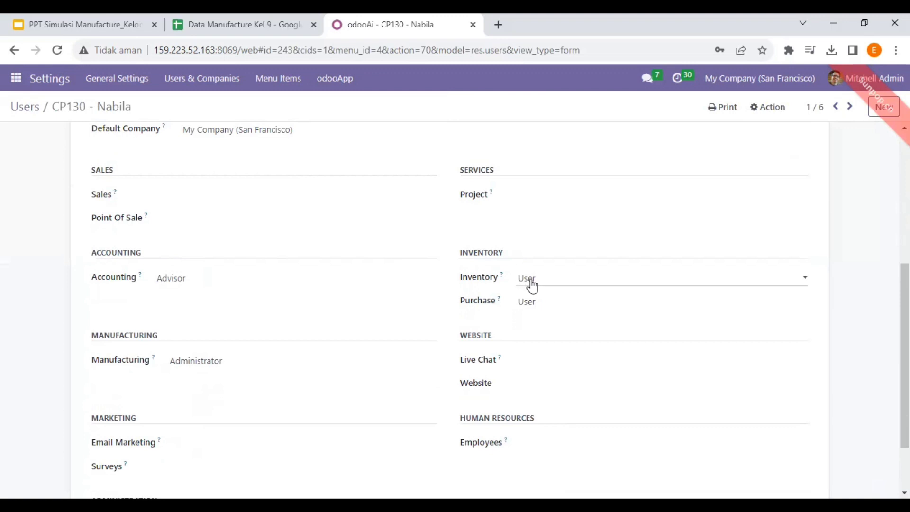
scroll(522, 304, "up", 5)
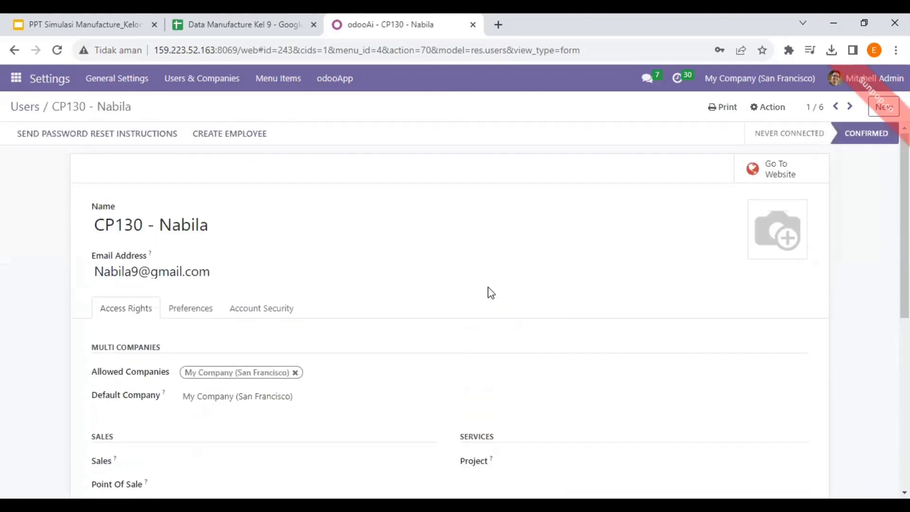
left_click(25, 109)
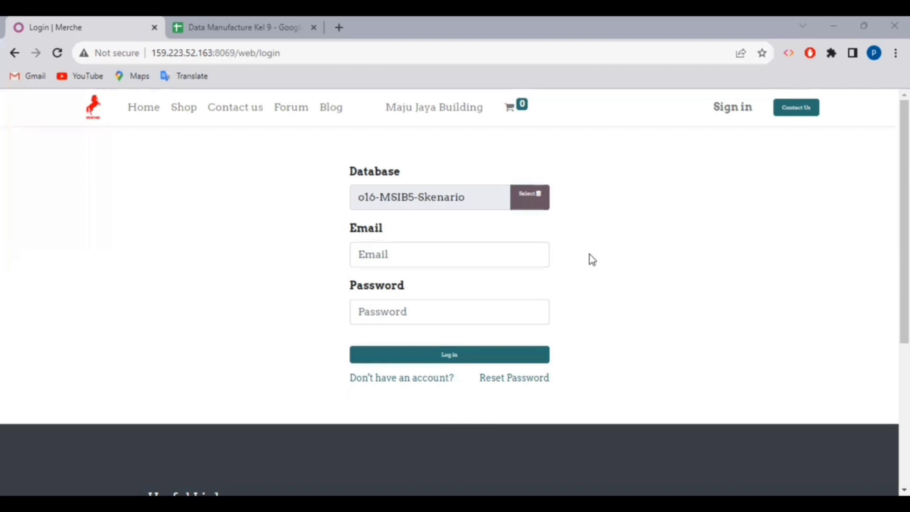
Log in to o16-MSIB5-Skenario with the staff user's e-mail address and password.
left_click(498, 260)
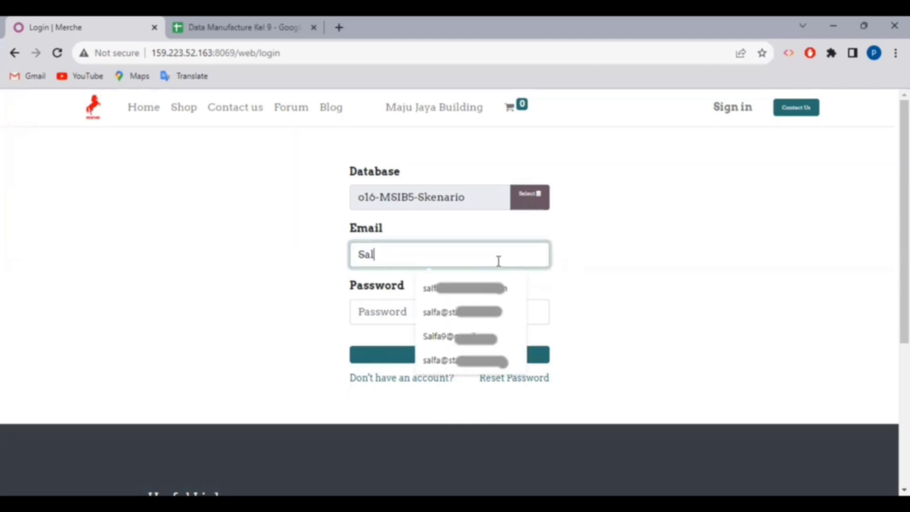
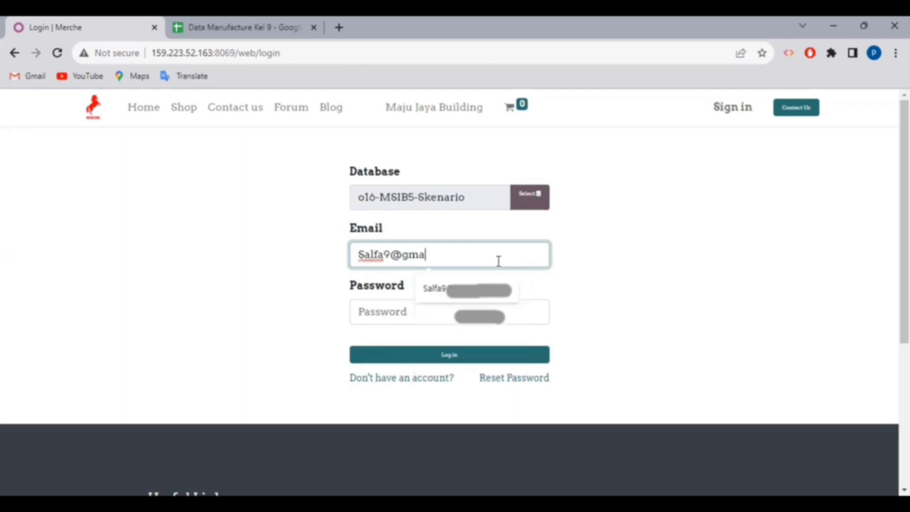
left_click(459, 321)
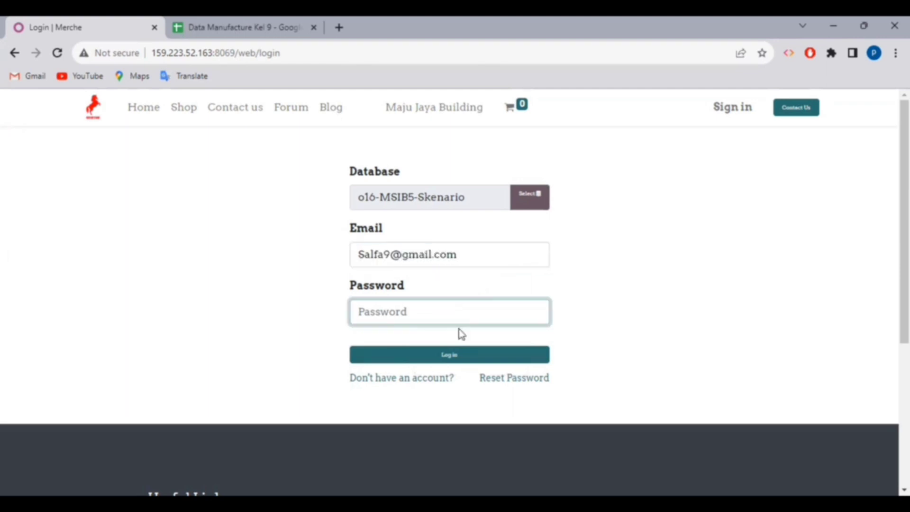
type("•")
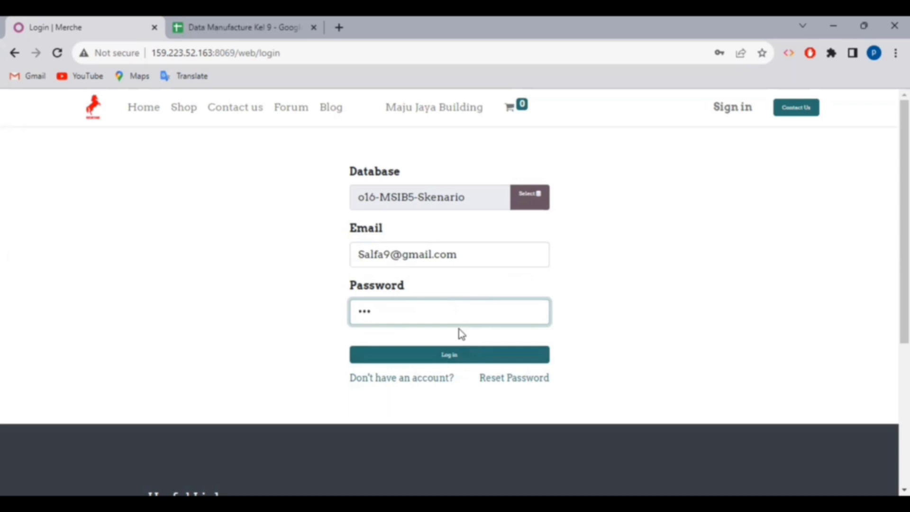
left_click(459, 355)
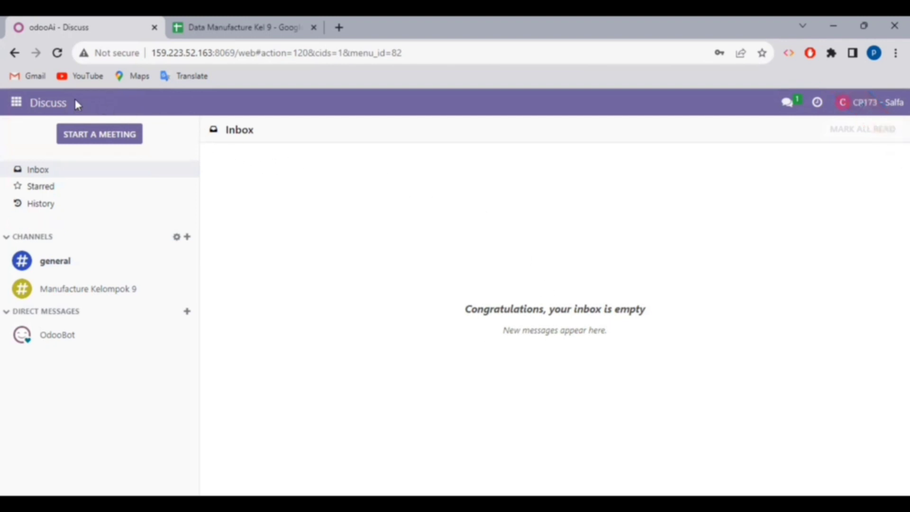
Go to Manufacturing > Products > Bills of Materials, listing 20 BoMs.
left_click(16, 104)
left_click(58, 372)
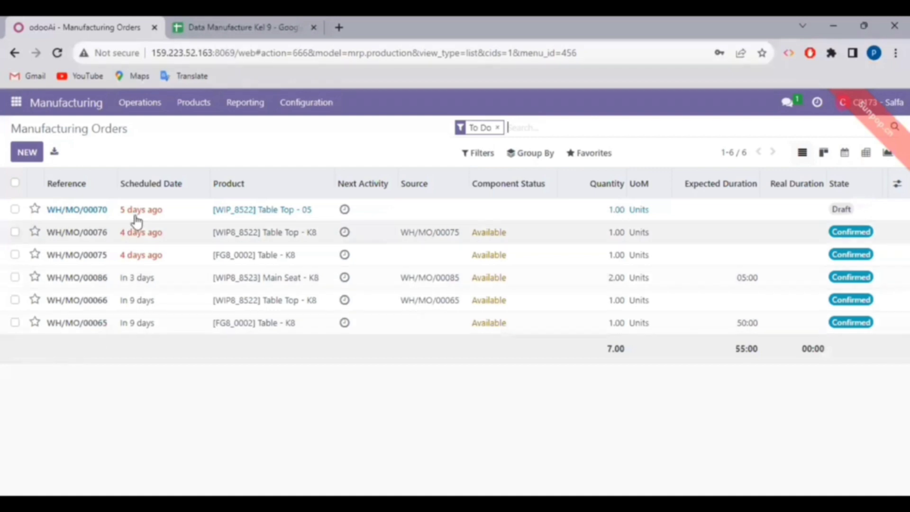
left_click(197, 109)
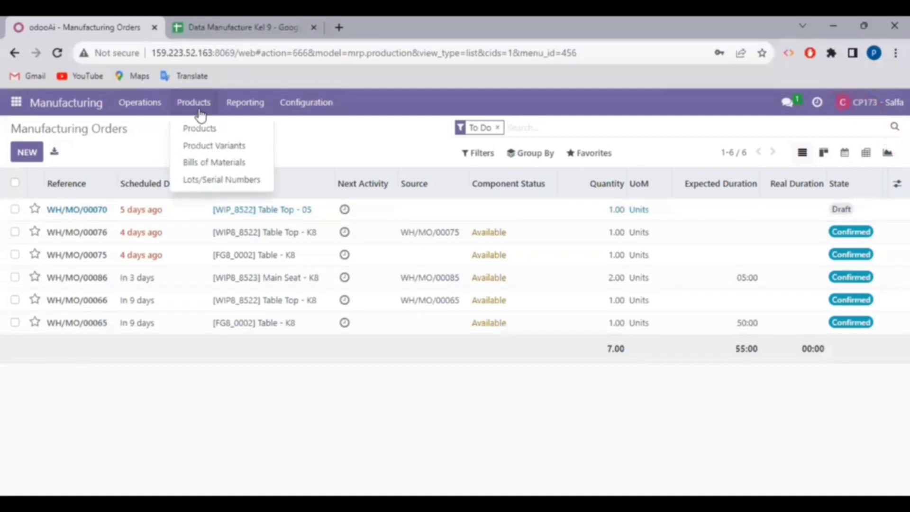
left_click(215, 165)
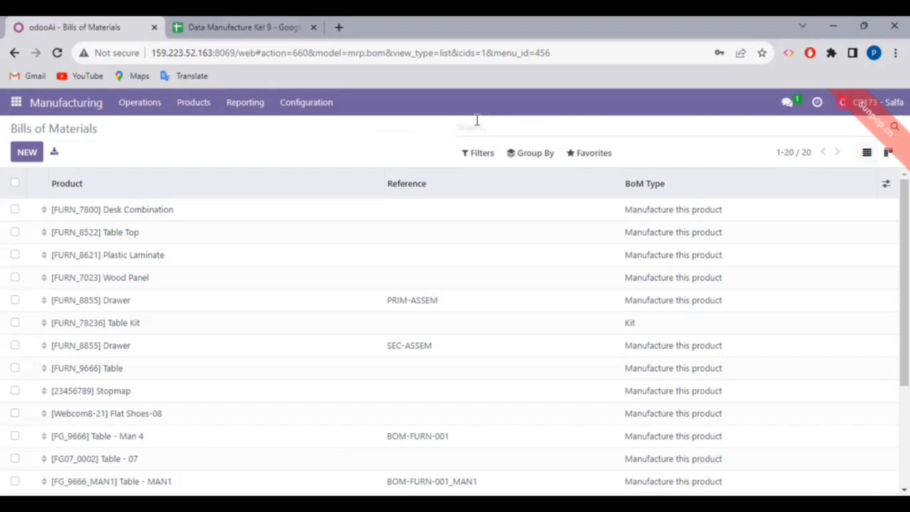
Search bills of materials for 'kelompok 9' and open BOM-FURN-001 for [FG_9666] Table.
type("kelompok 9")
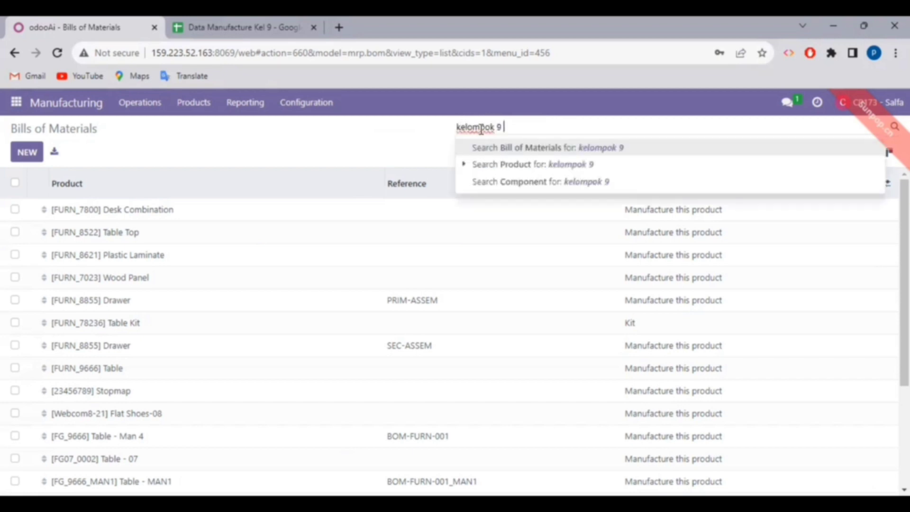
key("Return")
type("\\")
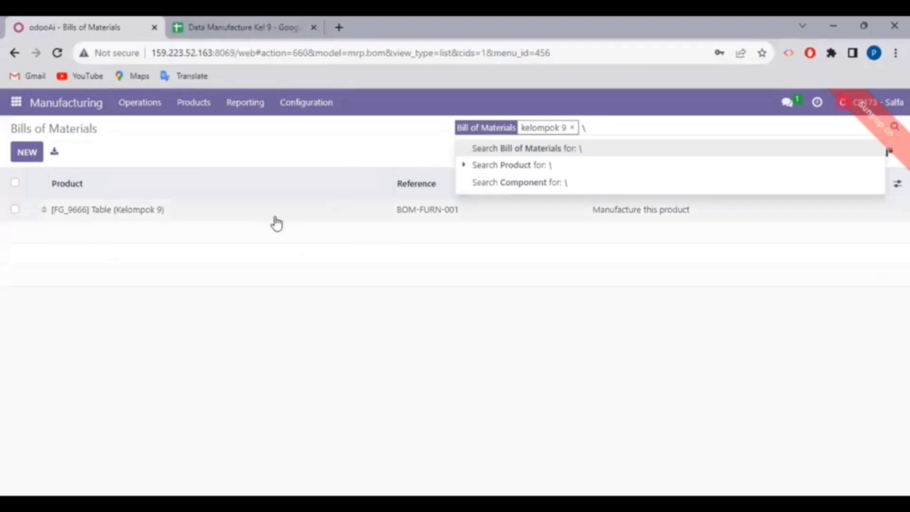
left_click(276, 218)
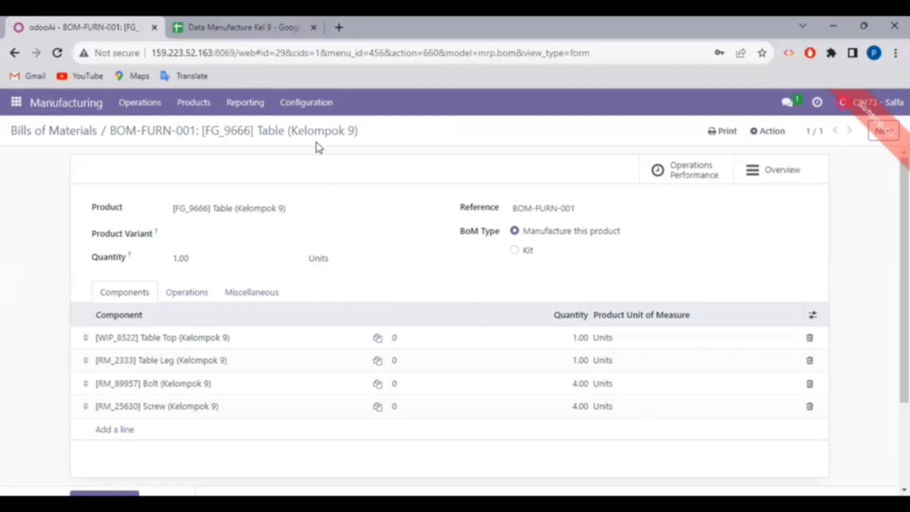
left_click(311, 111)
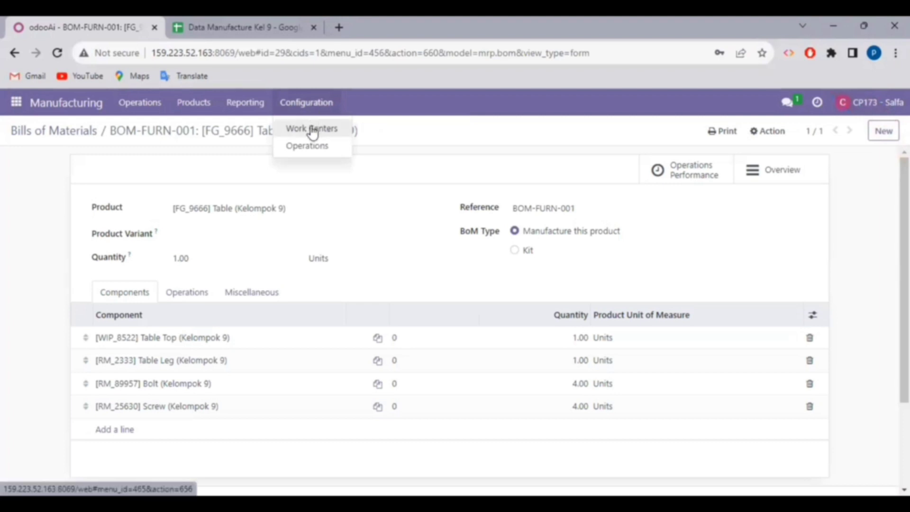
Filter work centers by 'kelompok 9' and open Assembly & Drill Station (WC-02, capacity 2, OEE 80%).
left_click(313, 131)
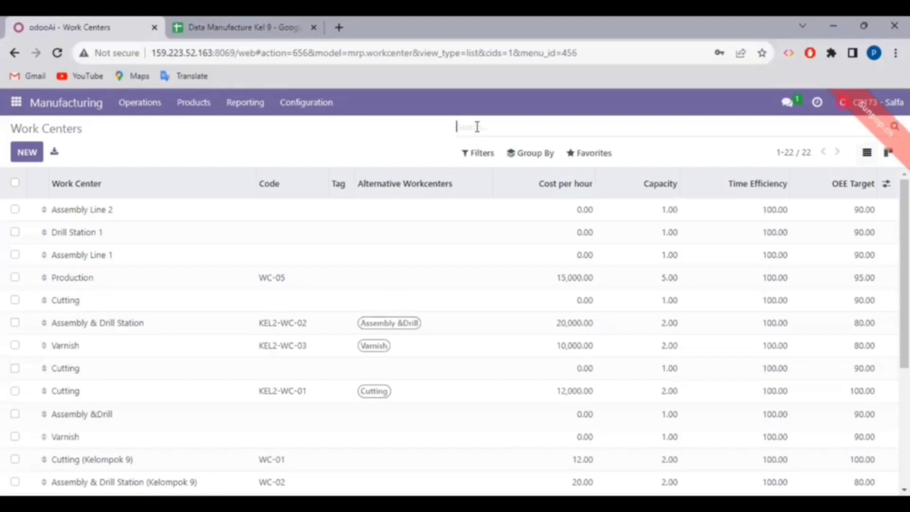
type("kelom")
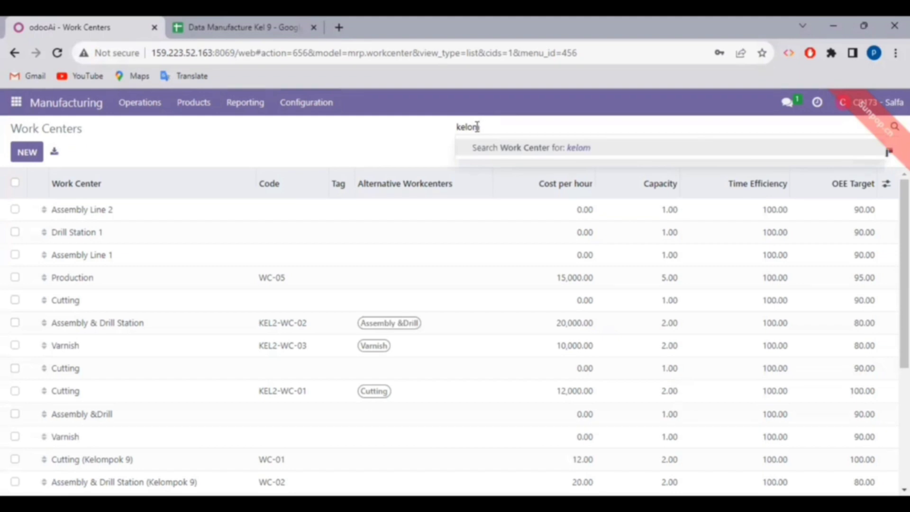
type("pok 9")
key("Return")
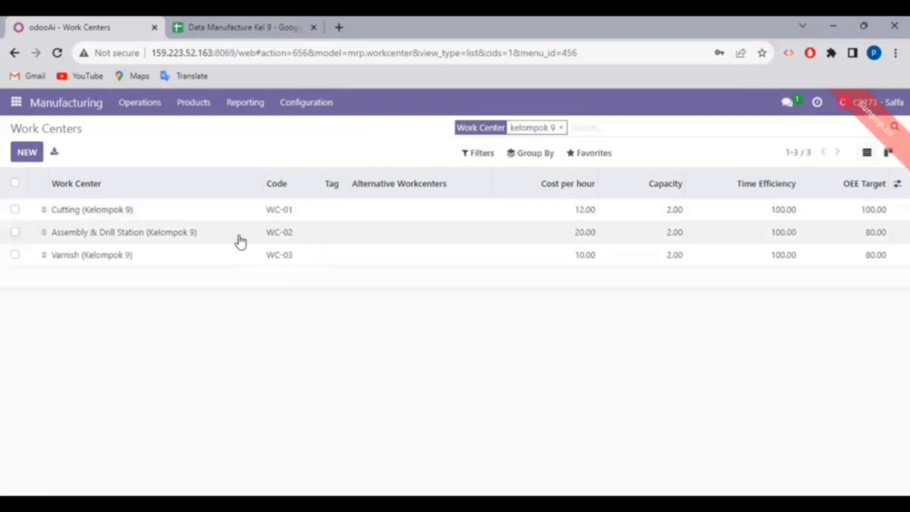
double_click(124, 236)
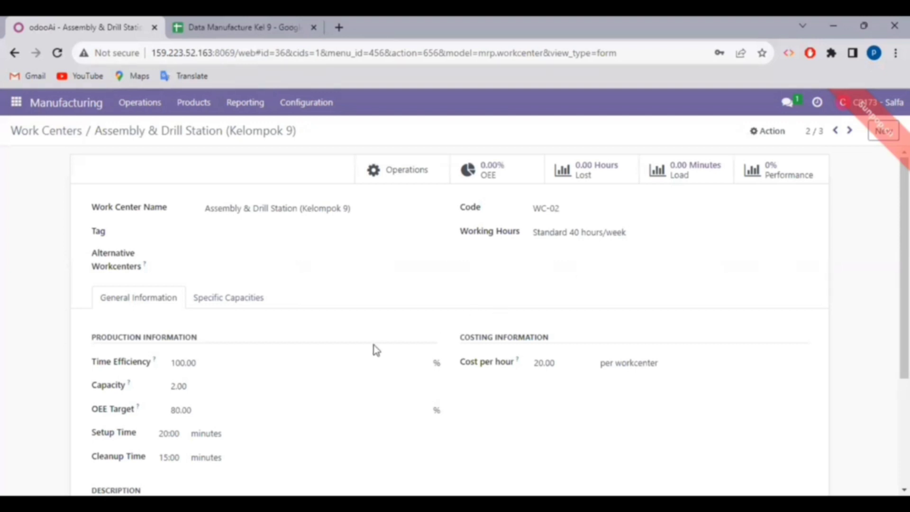
scroll(284, 357, "down", 1)
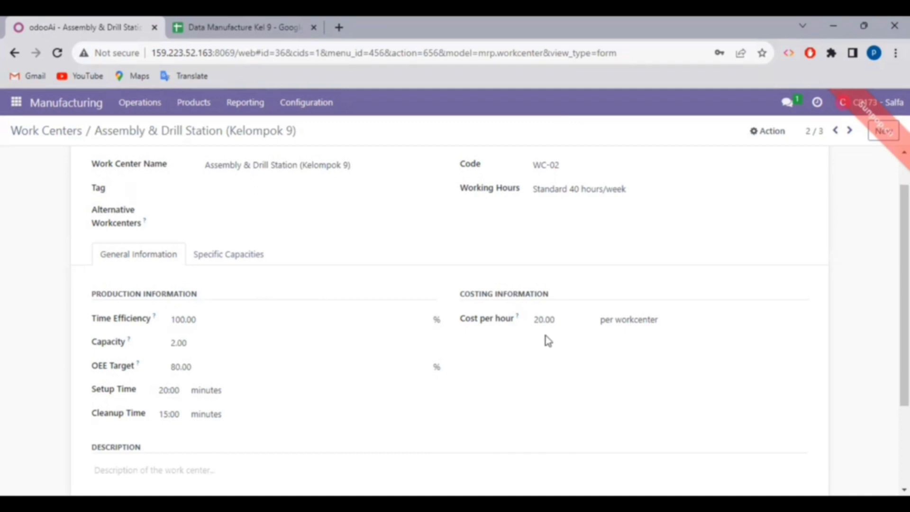
scroll(545, 335, "down", 1)
scroll(545, 336, "up", 2)
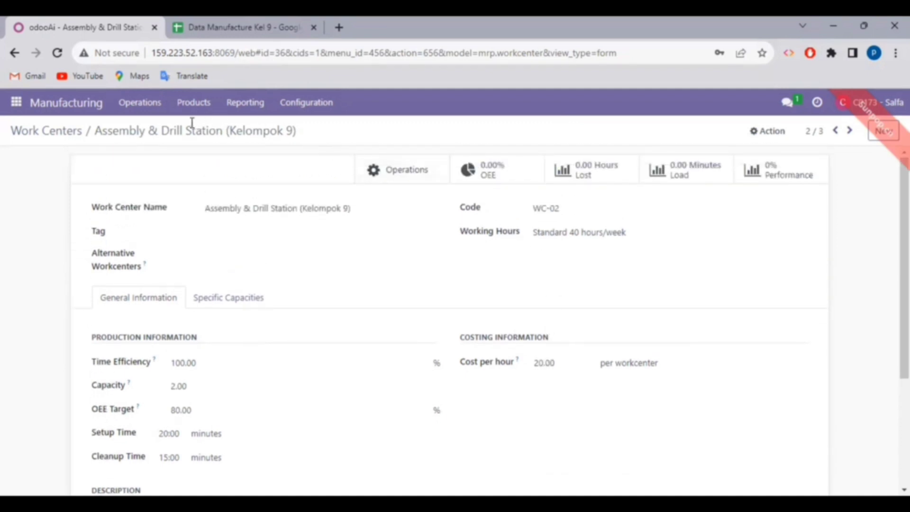
left_click(302, 102)
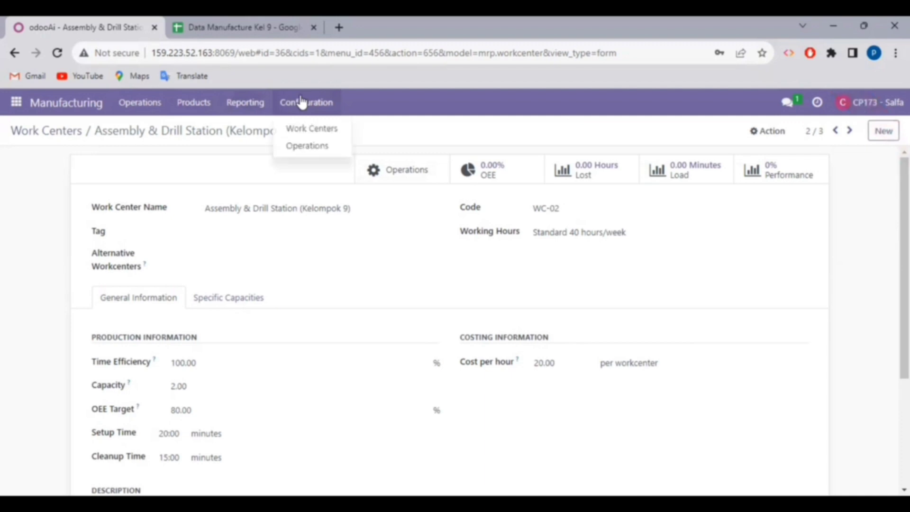
Filter operations by 'kelompok 9', inspect Cutting (Kelompok 9), and return to the three-operation list.
left_click(309, 146)
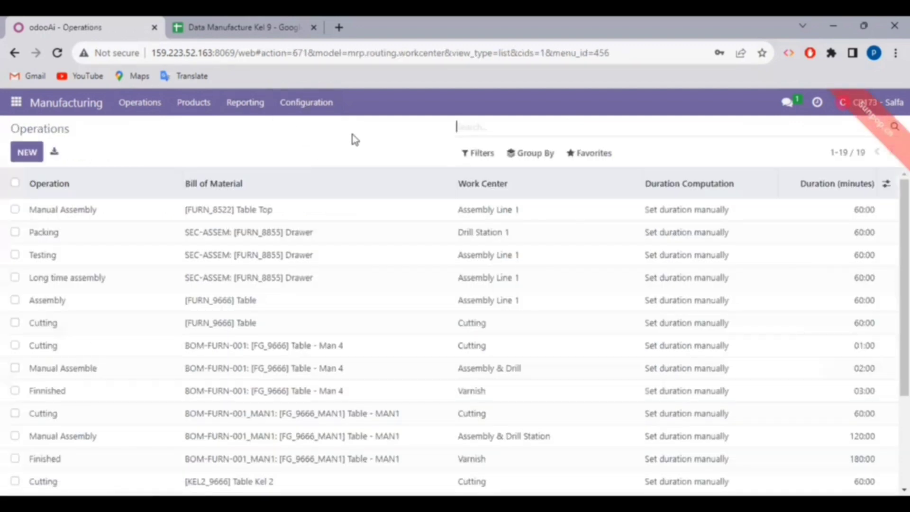
left_click(465, 127)
type("kel")
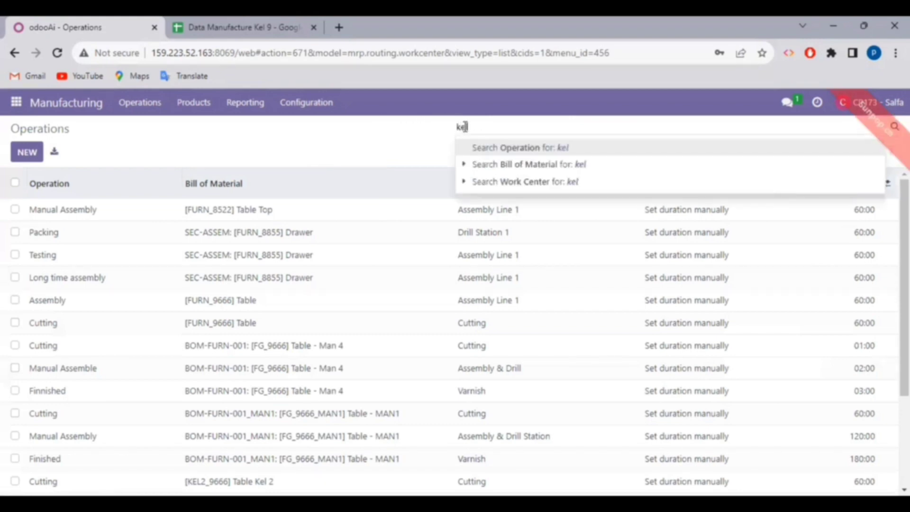
type("ompok 9")
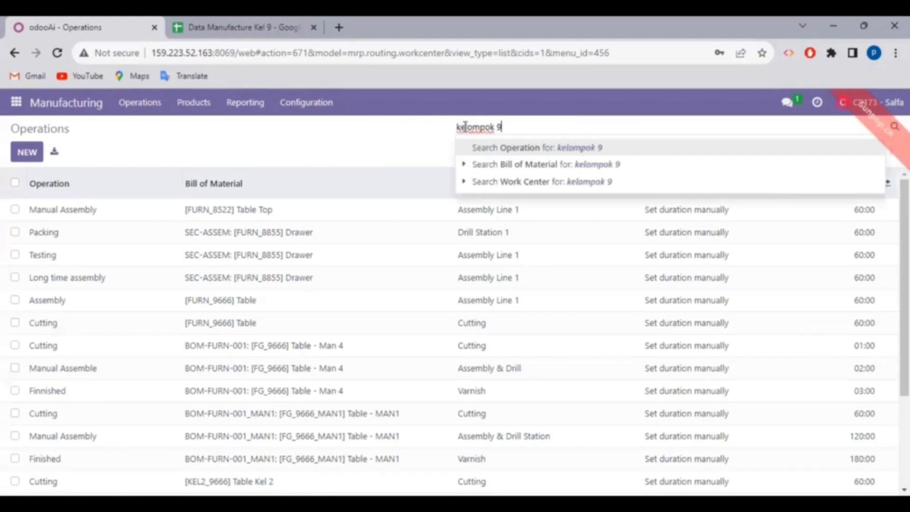
key("Return")
type("\\")
key("BackSpace")
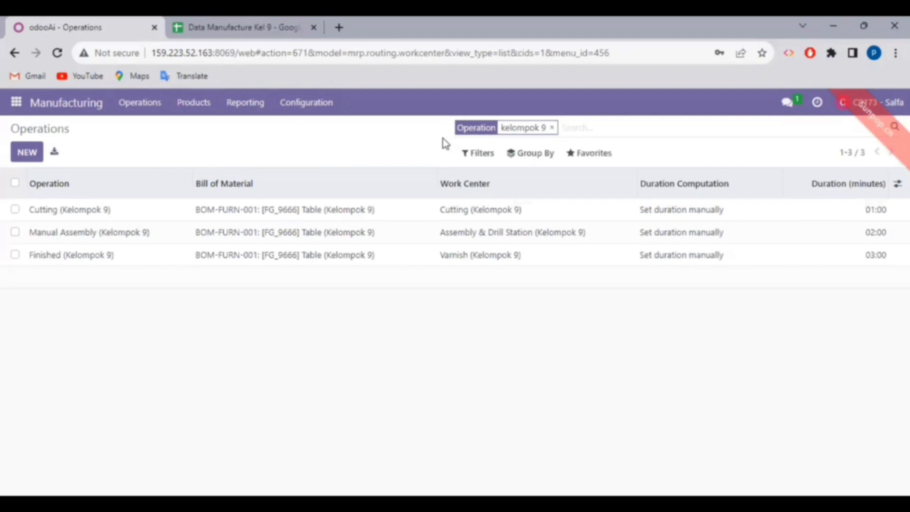
left_click(150, 221)
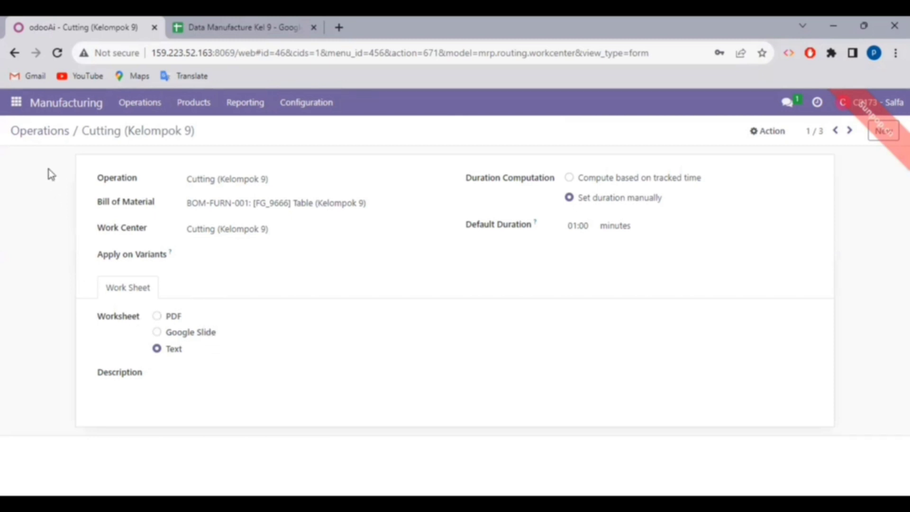
left_click(49, 137)
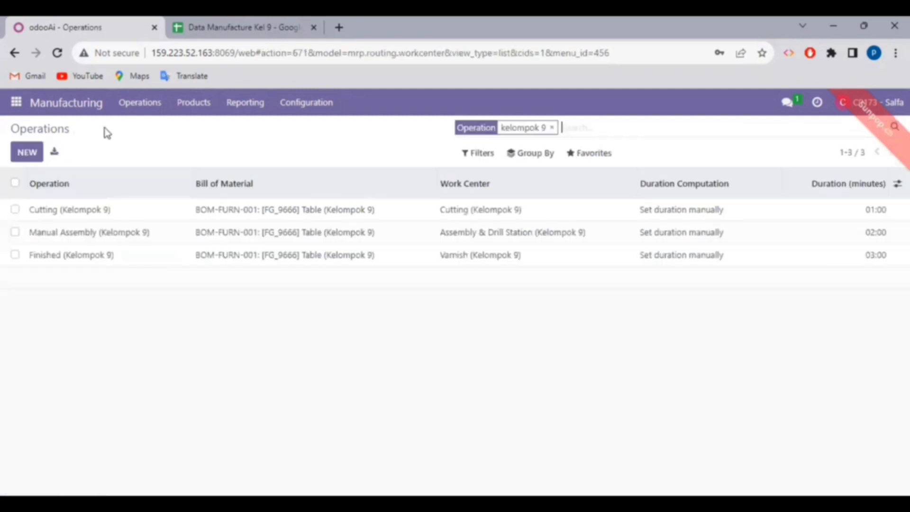
Open Manual Assembly (Kelompok 9), advance the deck to the Manager Purchase slide, and return to Odoo.
left_click(142, 242)
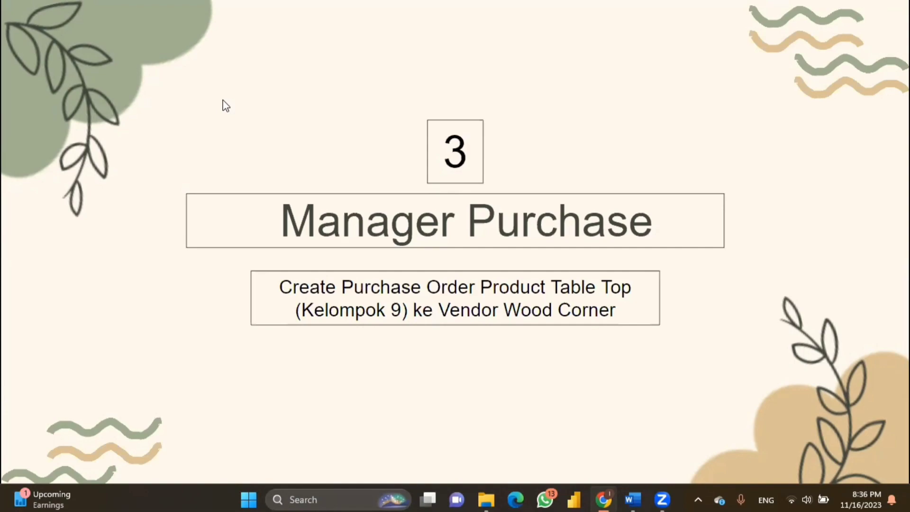
key("Right")
key("Escape")
left_click(36, 3)
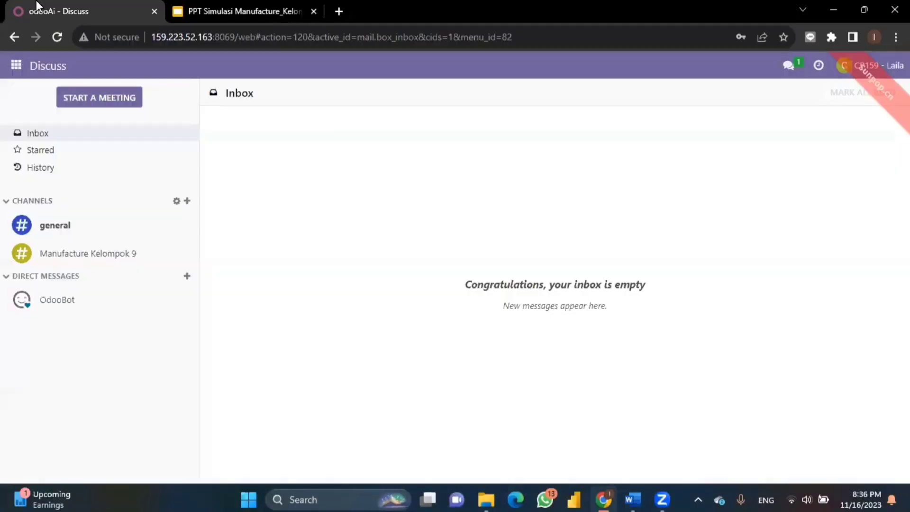
left_click(6, 71)
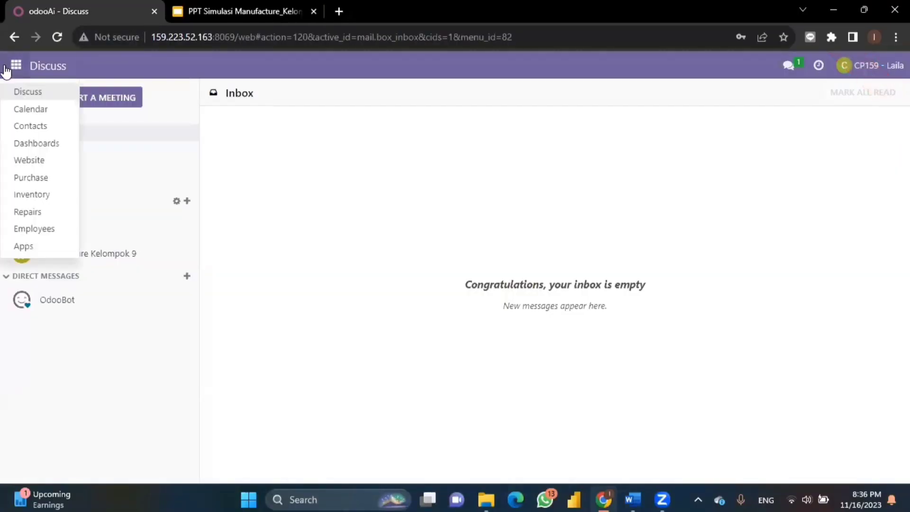
Choose Purchase from the apps menu to reach the Requests for Quotation list.
left_click(48, 179)
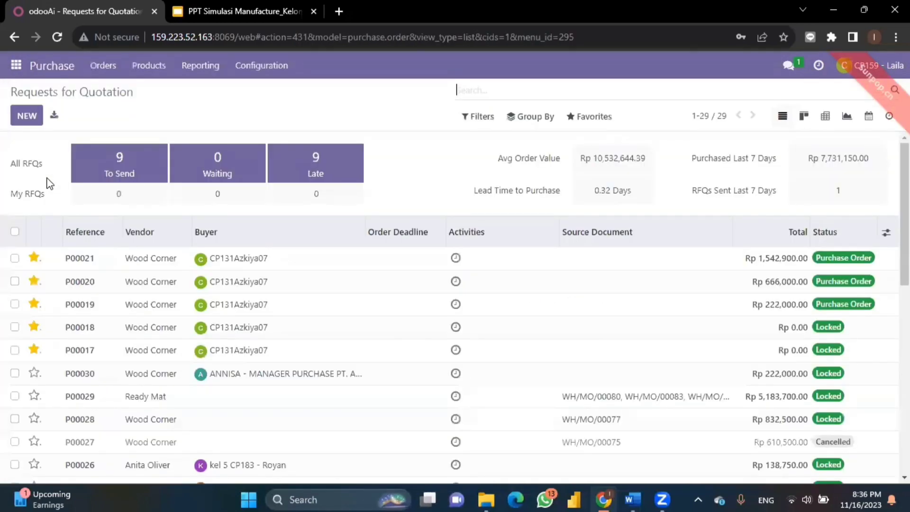
Create a new request for quotation with Wood Corner as the vendor.
left_click(26, 123)
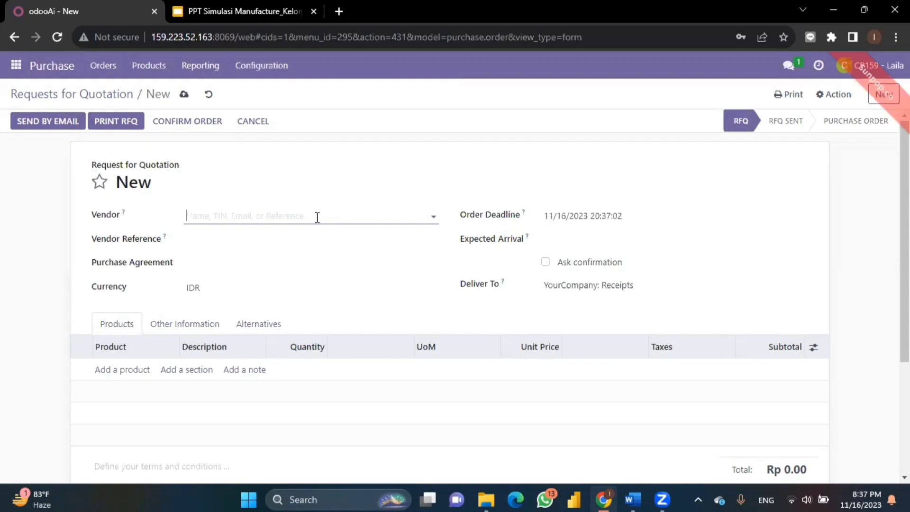
left_click(281, 215)
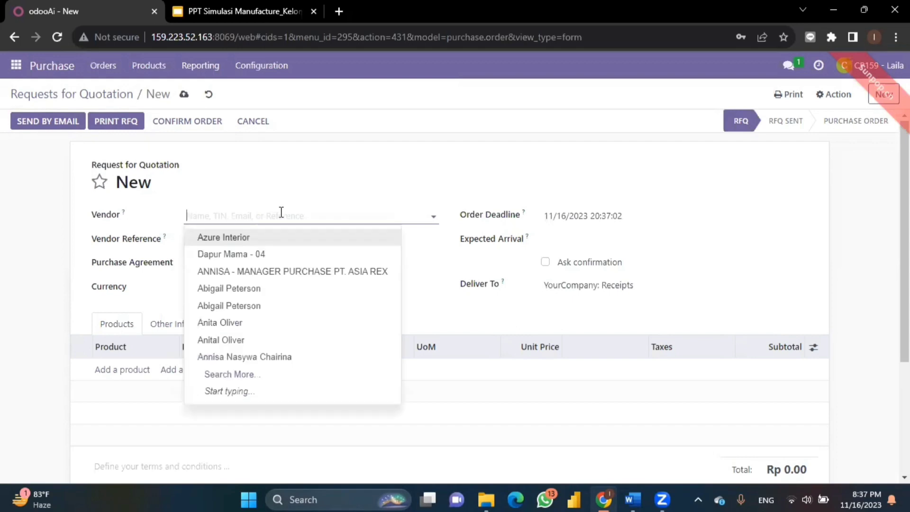
type("wood")
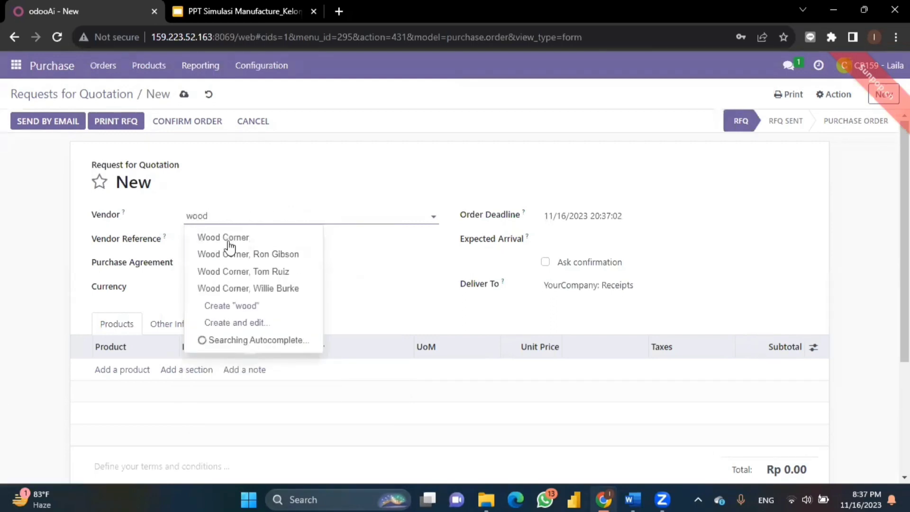
left_click(221, 242)
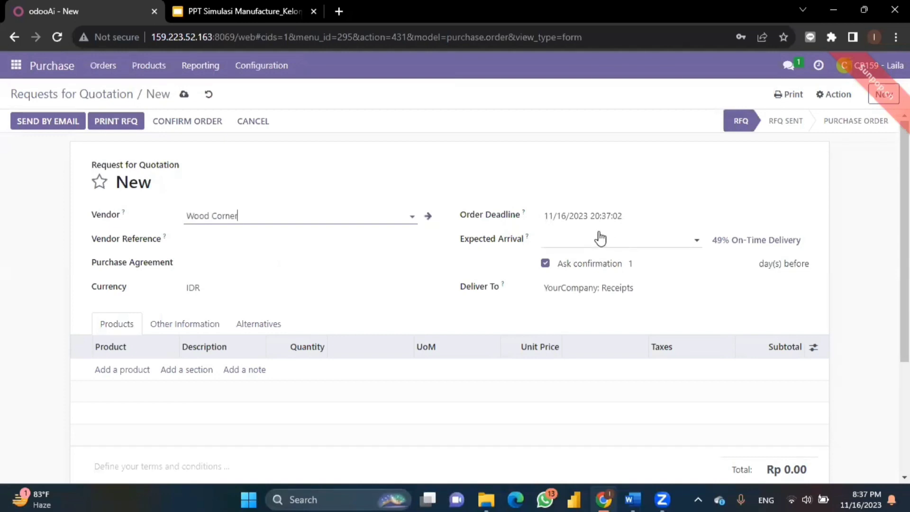
Set the expected arrival date to 11/16/2023 20:37:40.
left_click(574, 242)
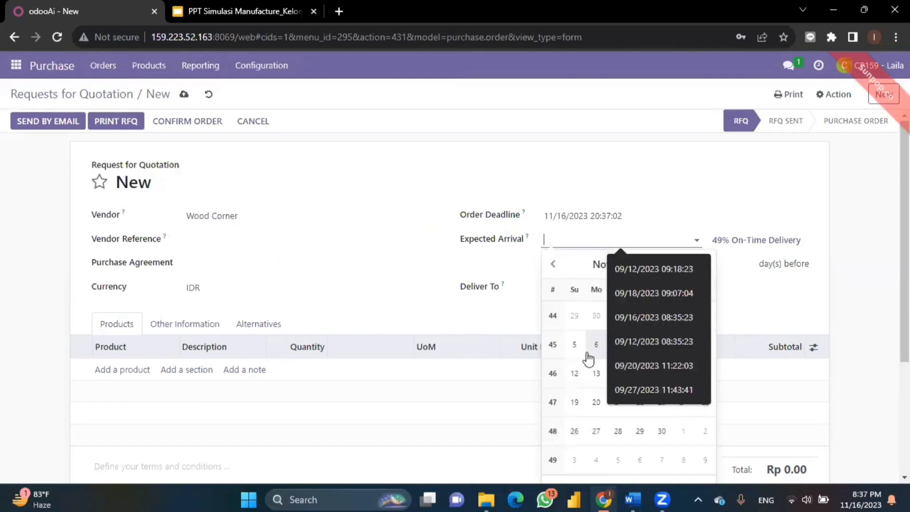
left_click(651, 240)
left_click(651, 240)
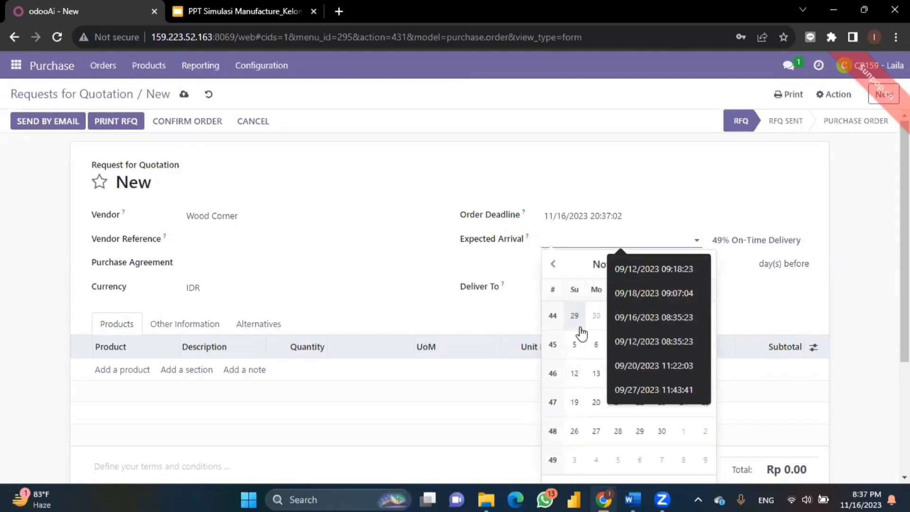
left_click(733, 319)
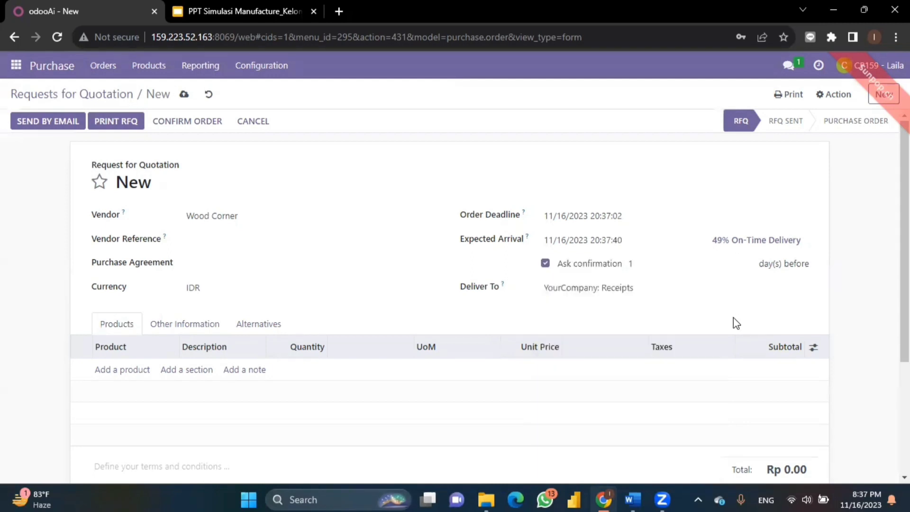
scroll(329, 245, "down", 2)
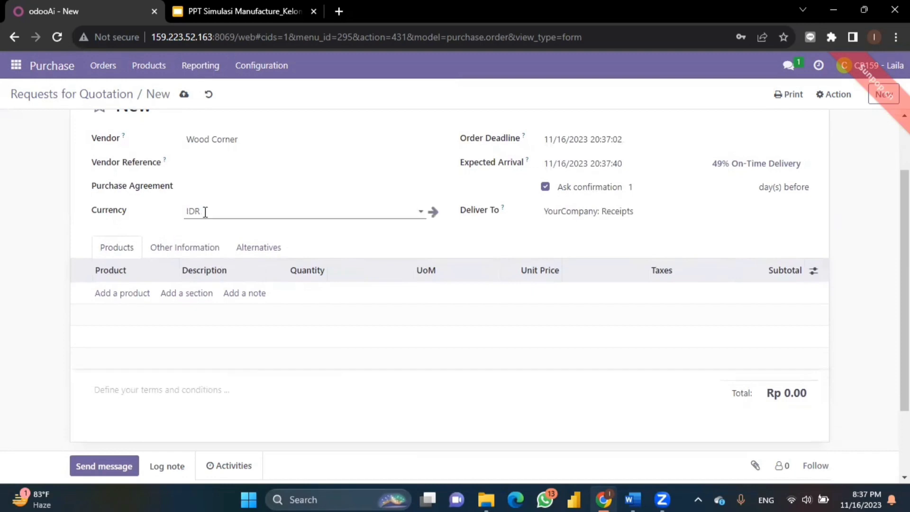
Add one [WIP_8522] Table Top (Kelompok 9) line with a unit price of 100,000.
left_click(129, 298)
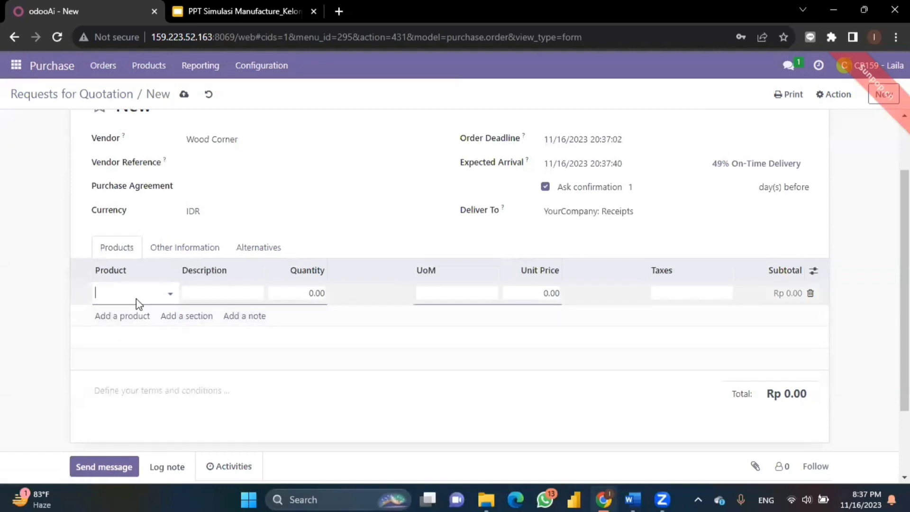
type("kelompok 9")
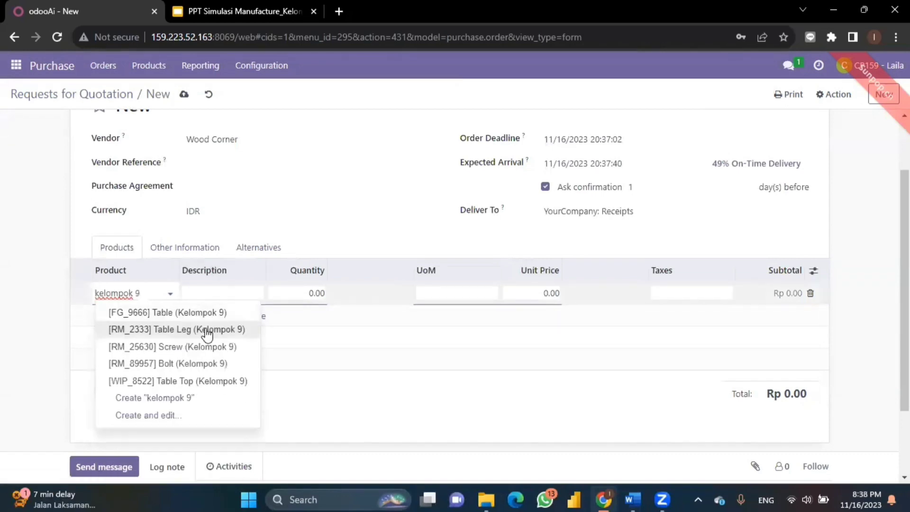
left_click(242, 381)
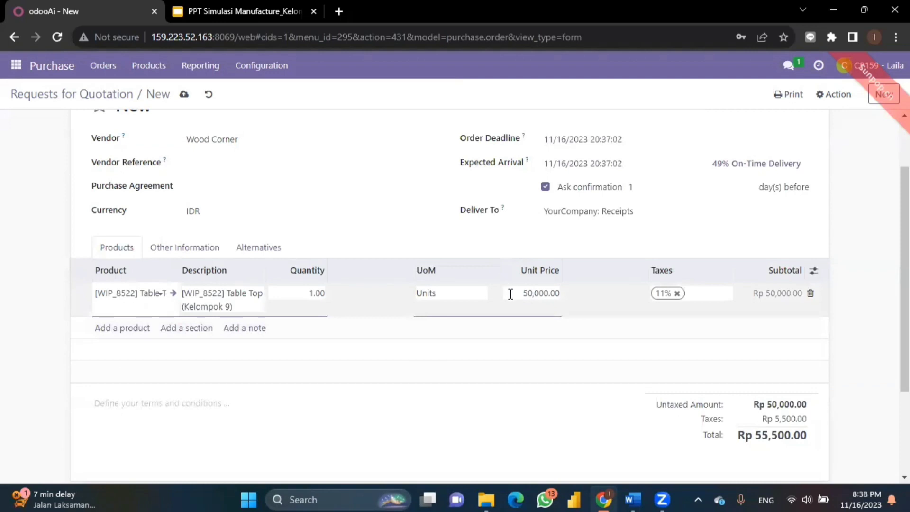
left_click_drag(522, 293, 572, 306)
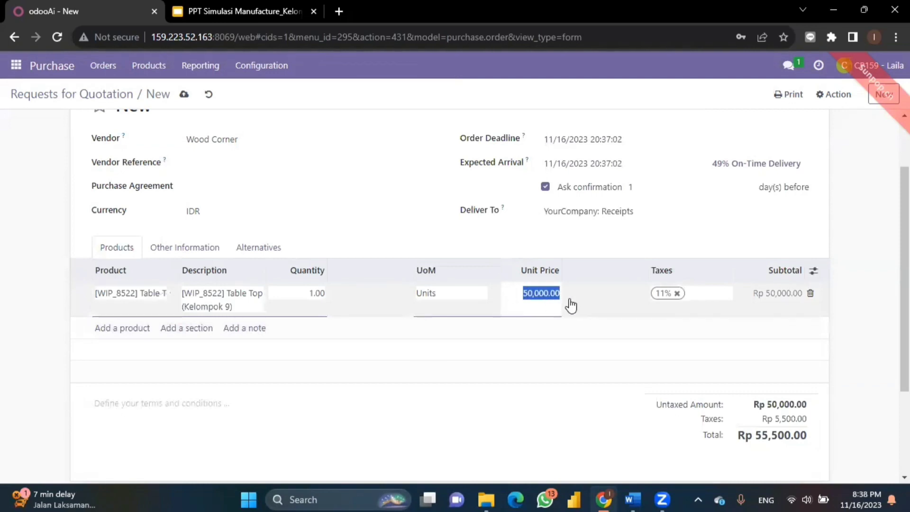
type("100000")
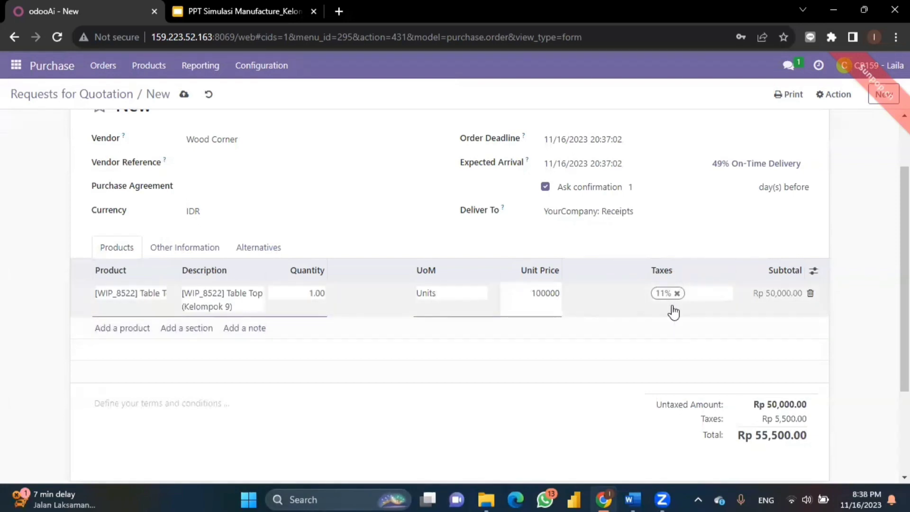
left_click(774, 349)
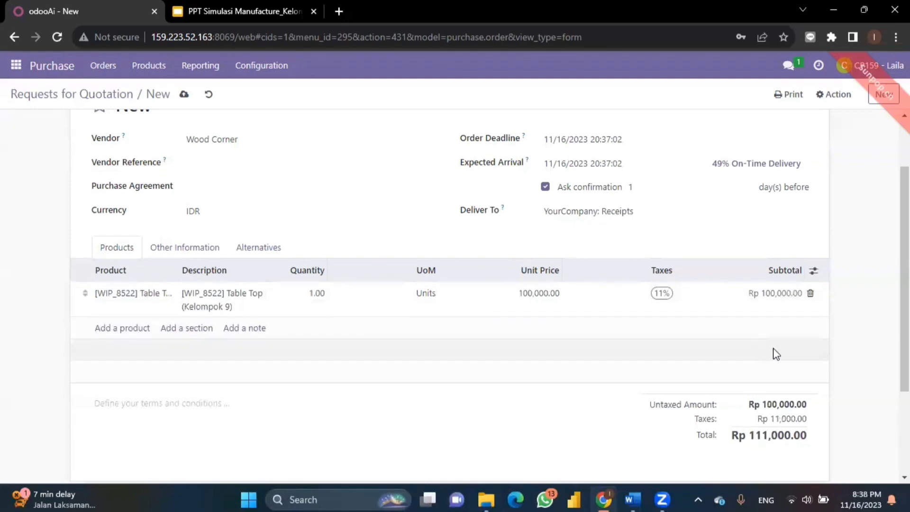
scroll(772, 351, "down", 2)
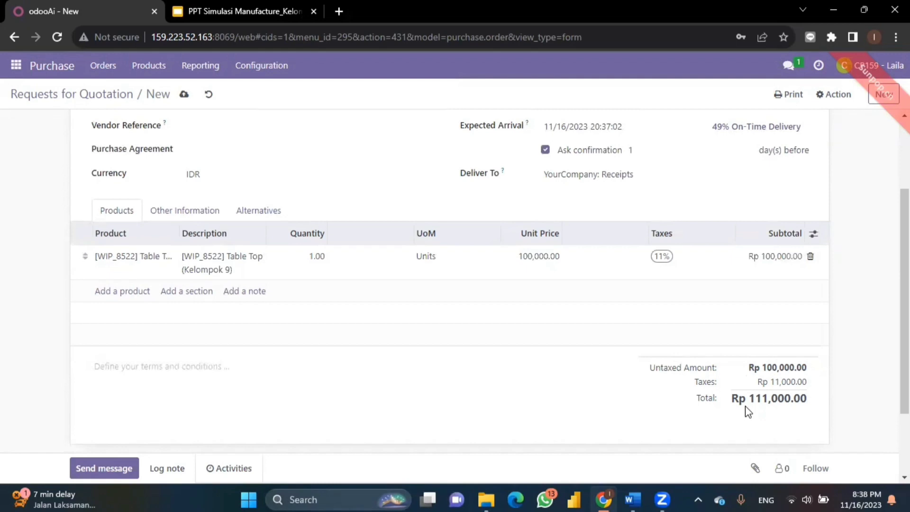
scroll(605, 300, "up", 3)
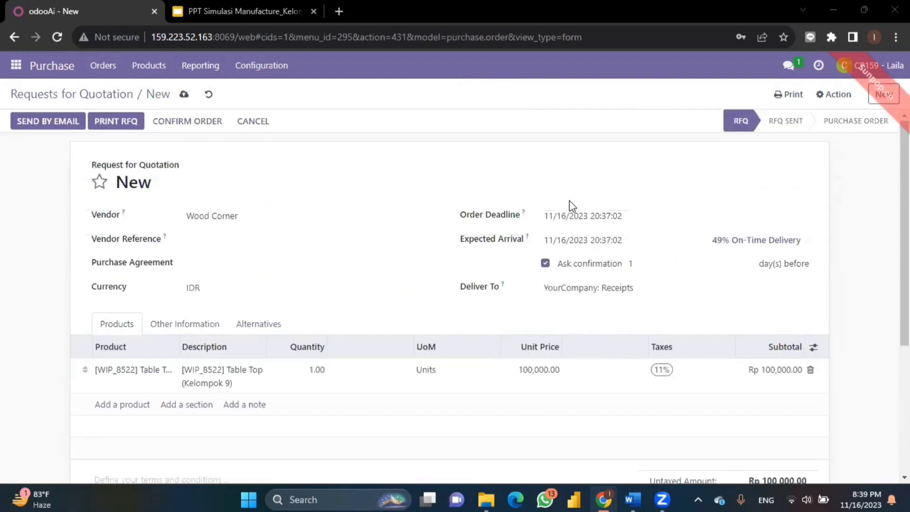
Confirm order P00031 and validate receipt WH/IN/00027 for 1 Table Top into WH/Stock.
left_click(201, 121)
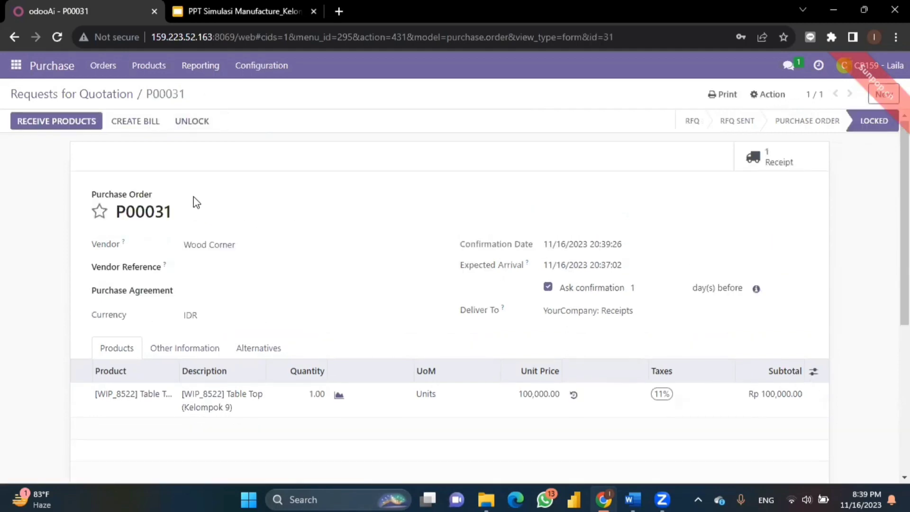
left_click(52, 129)
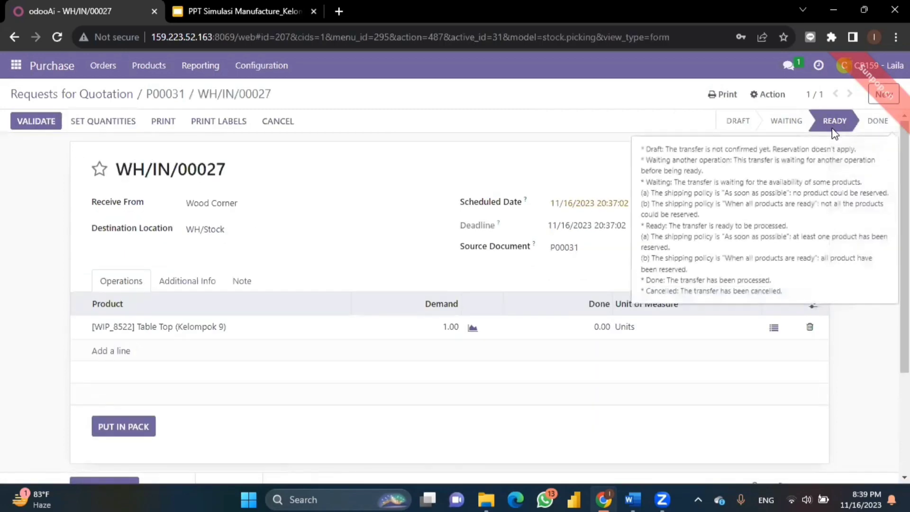
left_click(103, 124)
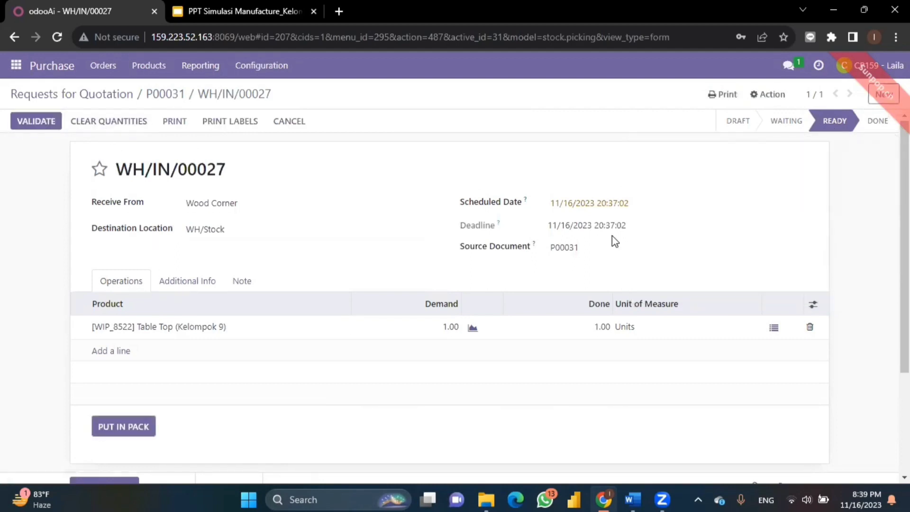
scroll(301, 291, "down", 3)
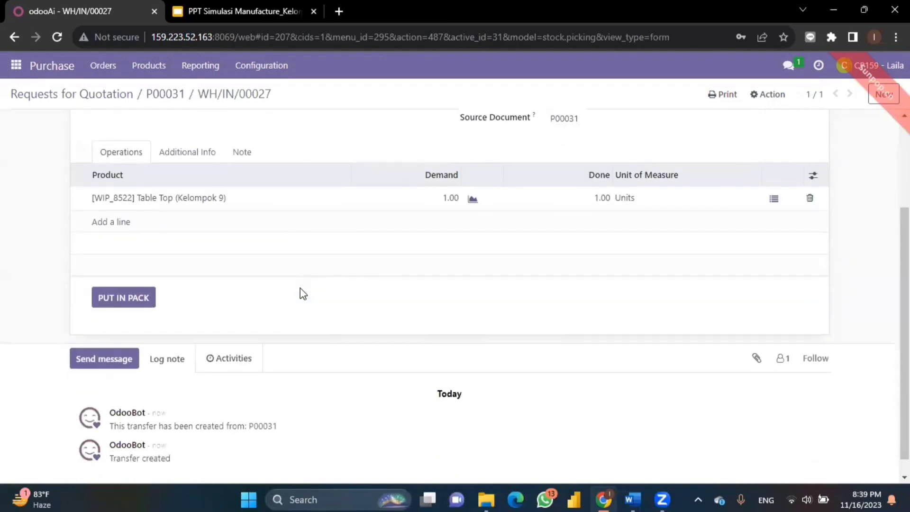
scroll(301, 291, "up", 3)
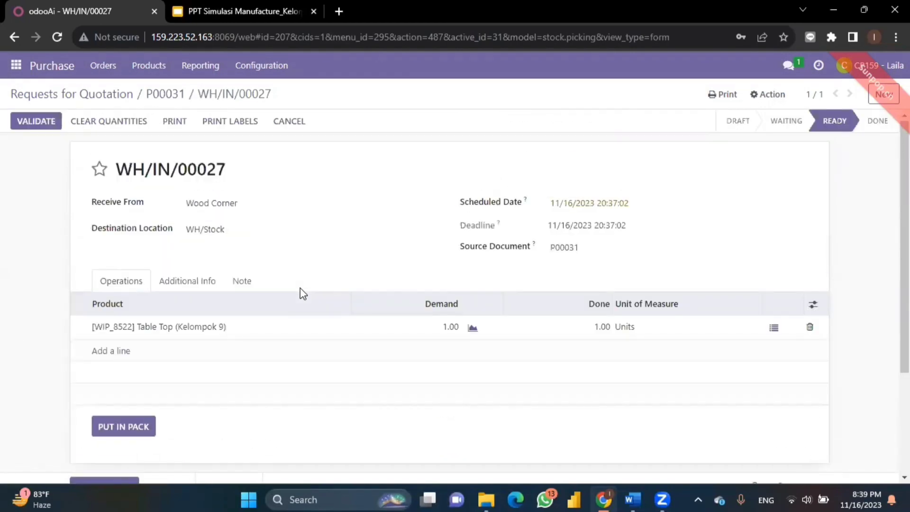
left_click(30, 123)
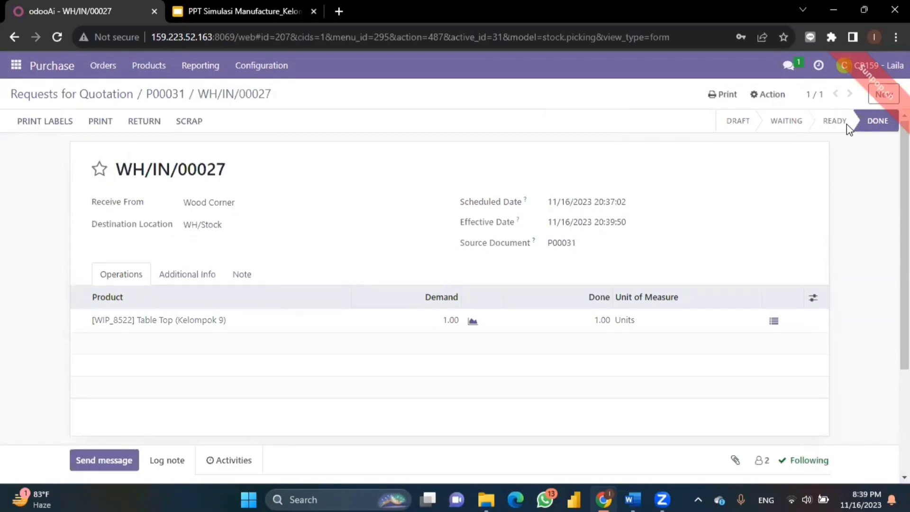
mouse_move(846, 124)
Reopen purchase order P00031 from the Requests for Quotation list.
left_click(109, 95)
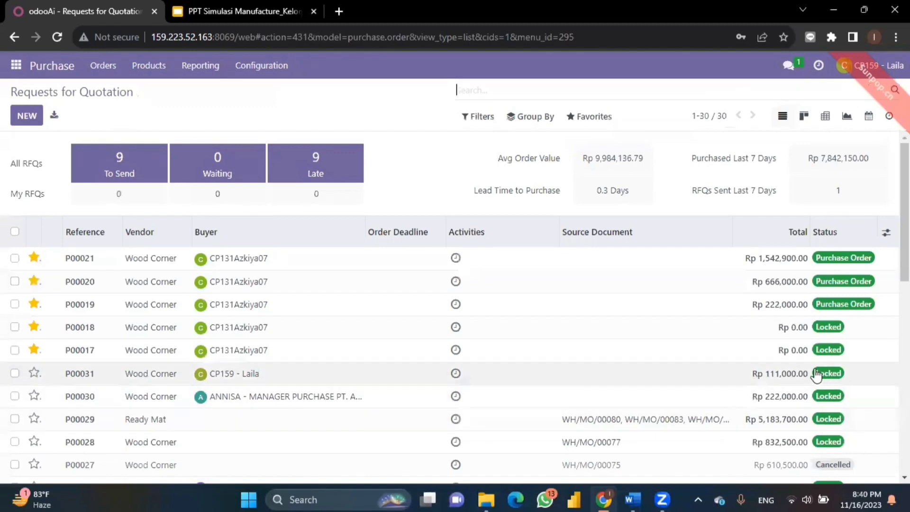
left_click(235, 381)
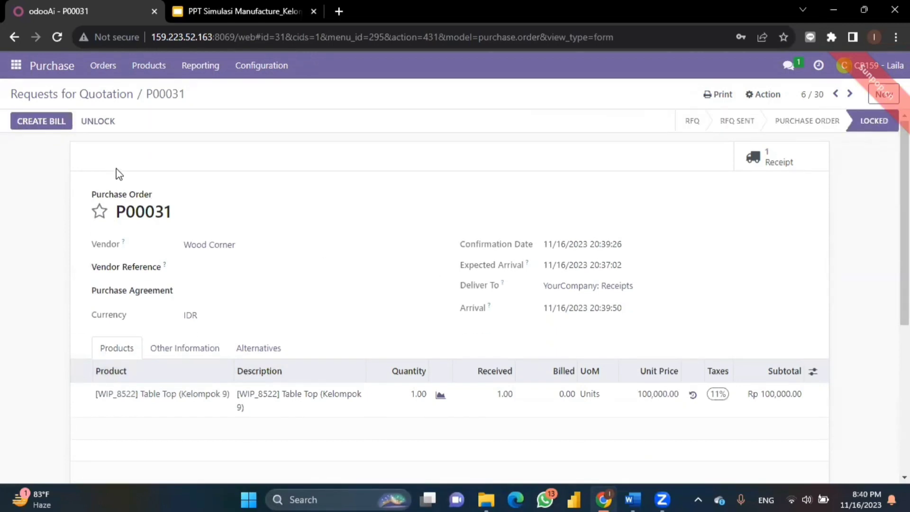
Create the vendor bill for P00031 dated 11/16/2023, save it and post it.
left_click(46, 124)
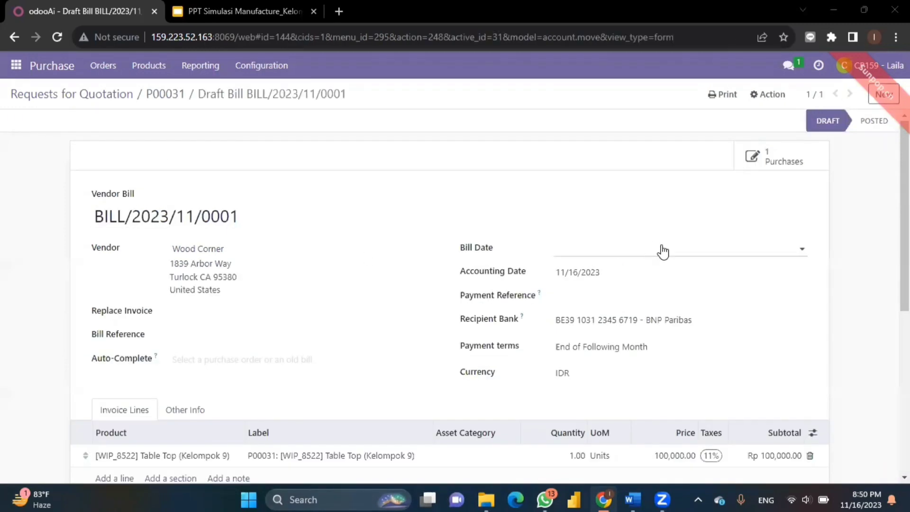
left_click(661, 250)
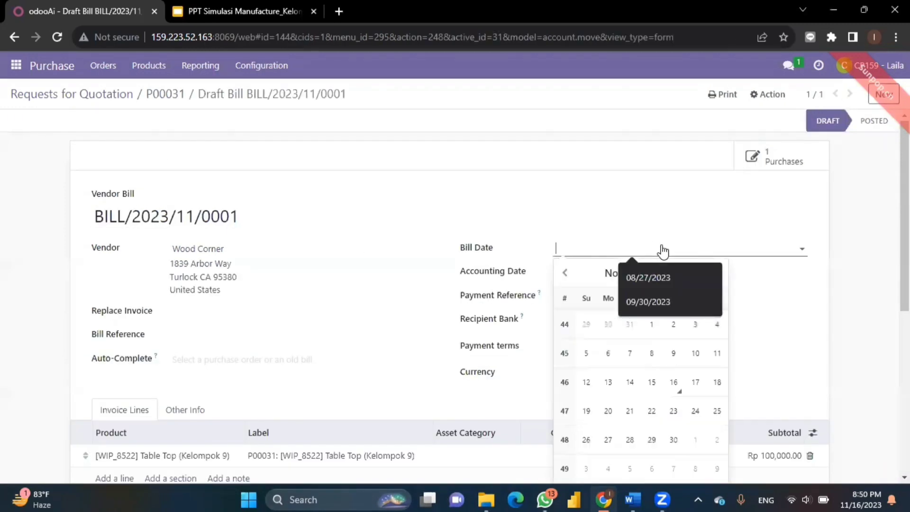
left_click(674, 381)
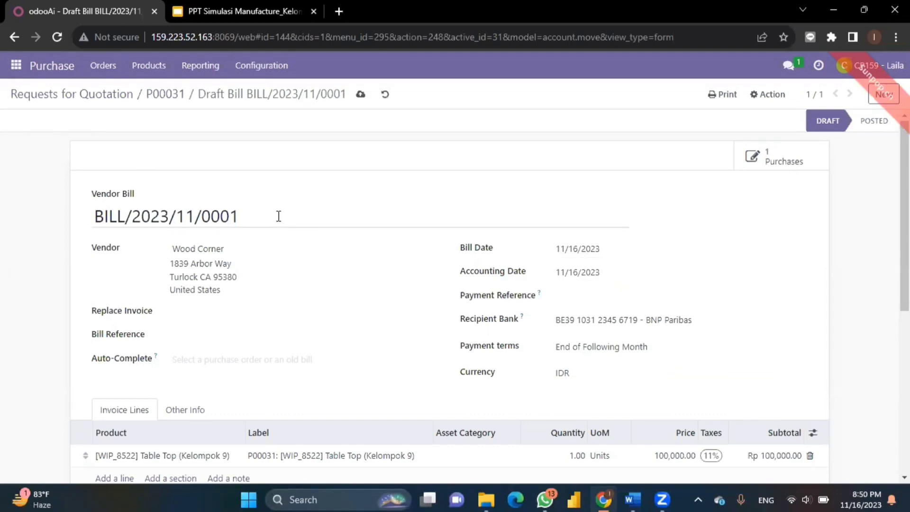
scroll(305, 346, "down", 6)
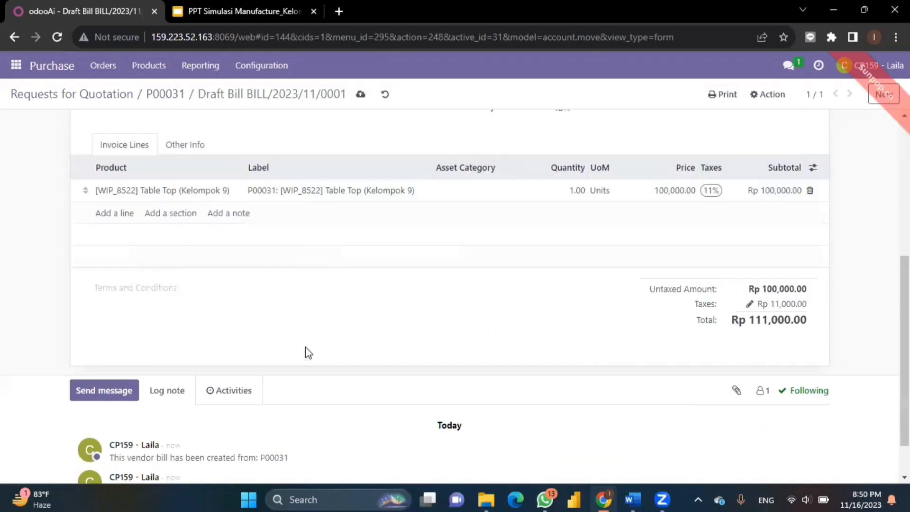
scroll(306, 347, "up", 6)
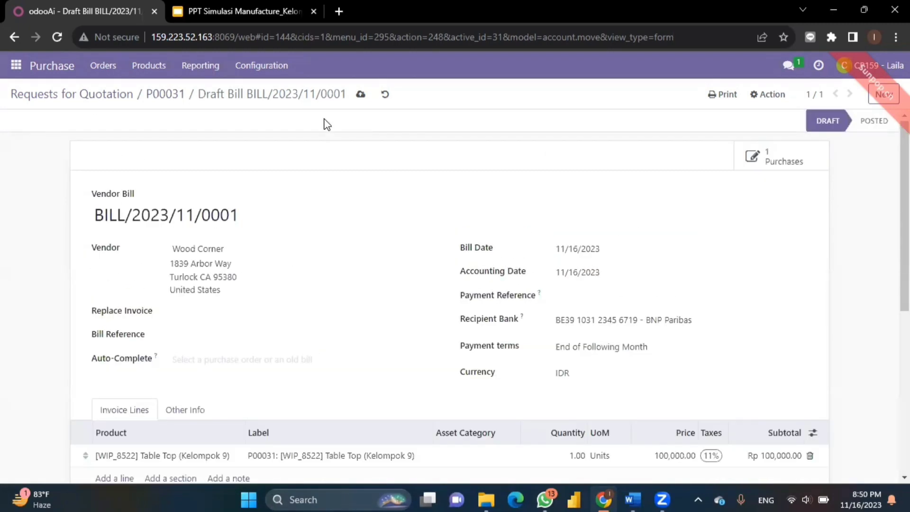
left_click(361, 95)
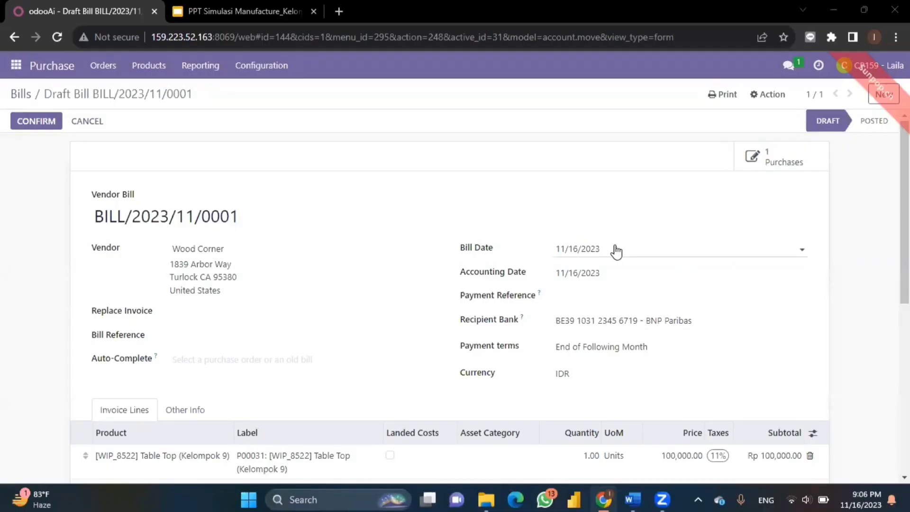
left_click(35, 122)
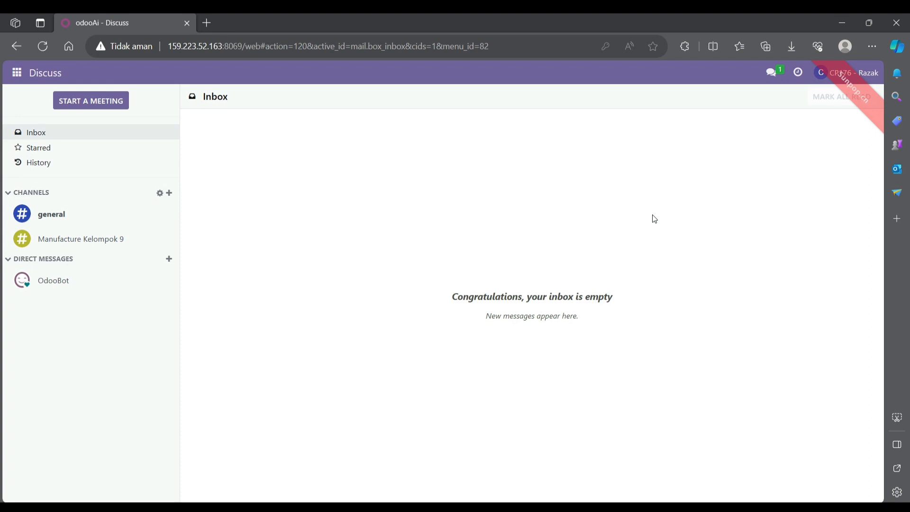
Switch to Inventory and start a new transfer from Operations > Transfers.
left_click(18, 75)
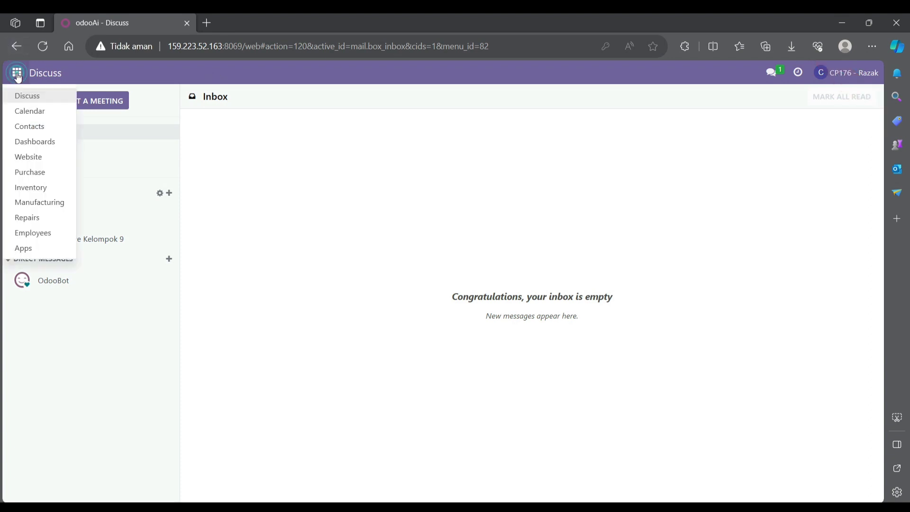
left_click(40, 186)
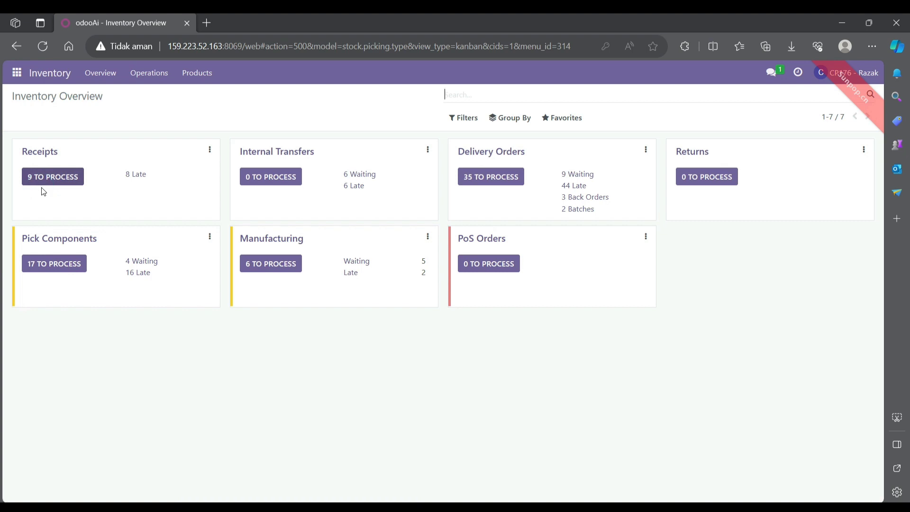
left_click(147, 77)
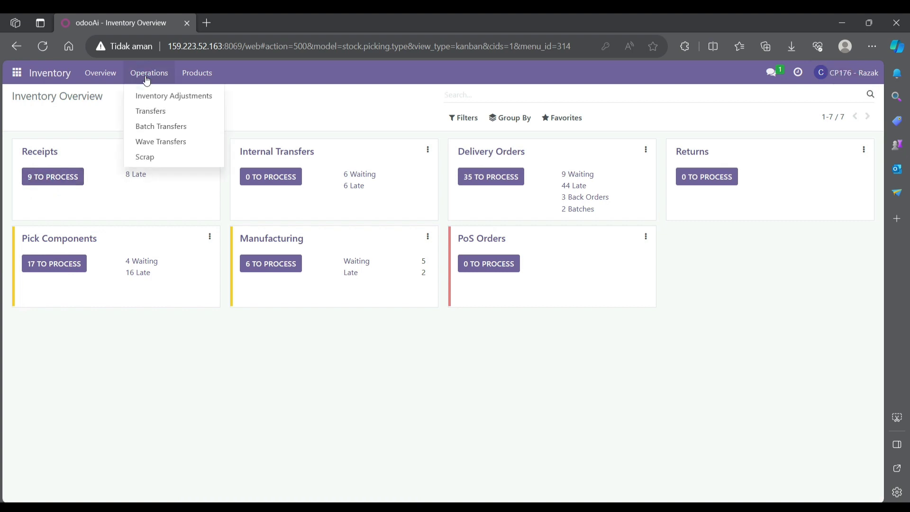
left_click(152, 111)
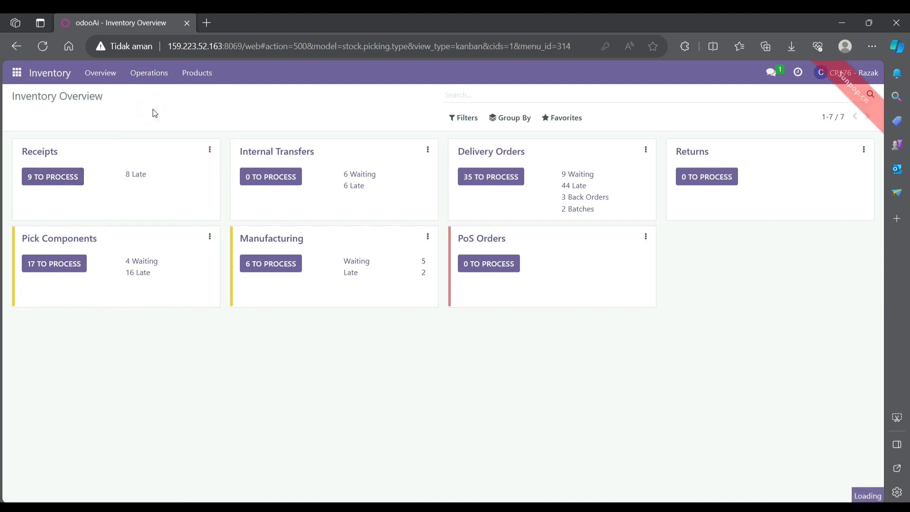
left_click(28, 117)
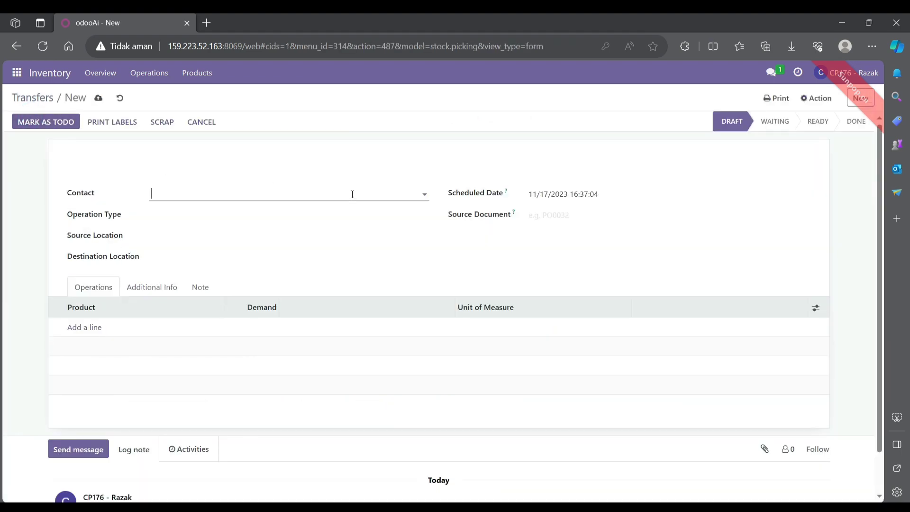
Make the transfer an Internal Transfer with destination WH/Pre-Production.
left_click(229, 214)
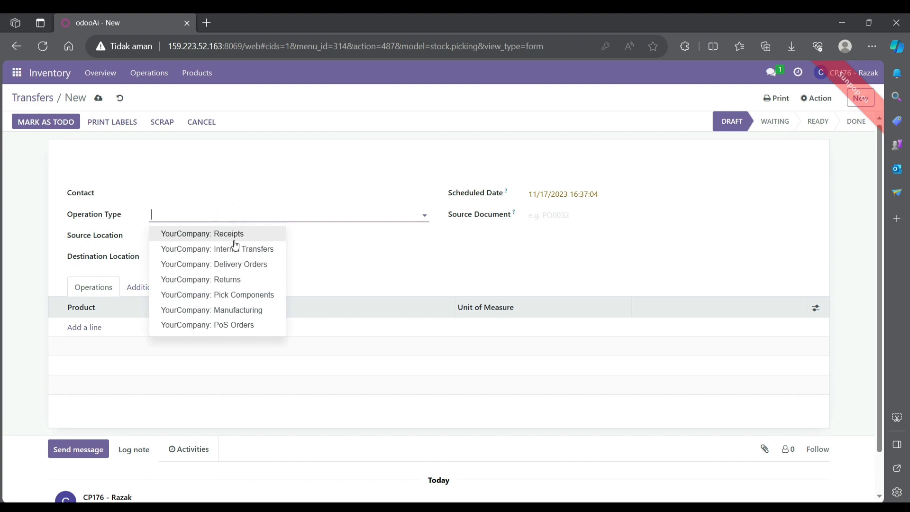
left_click(234, 248)
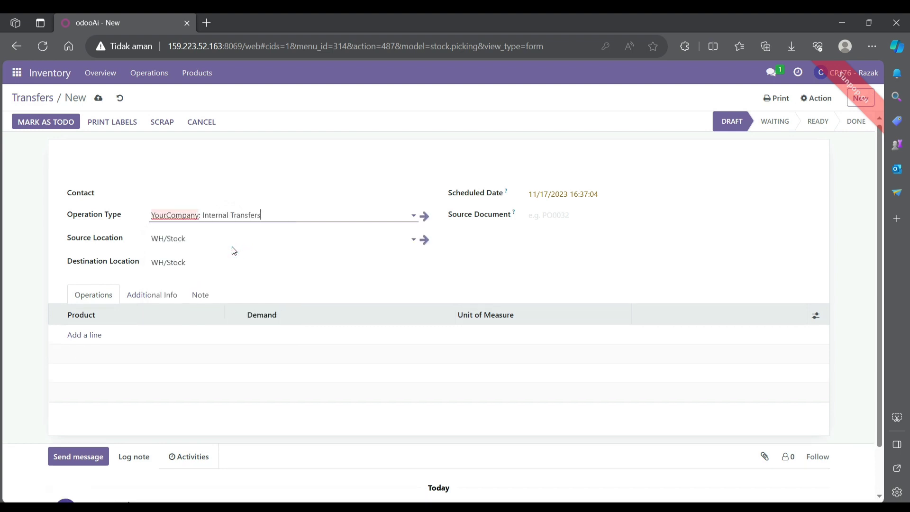
left_click(290, 261)
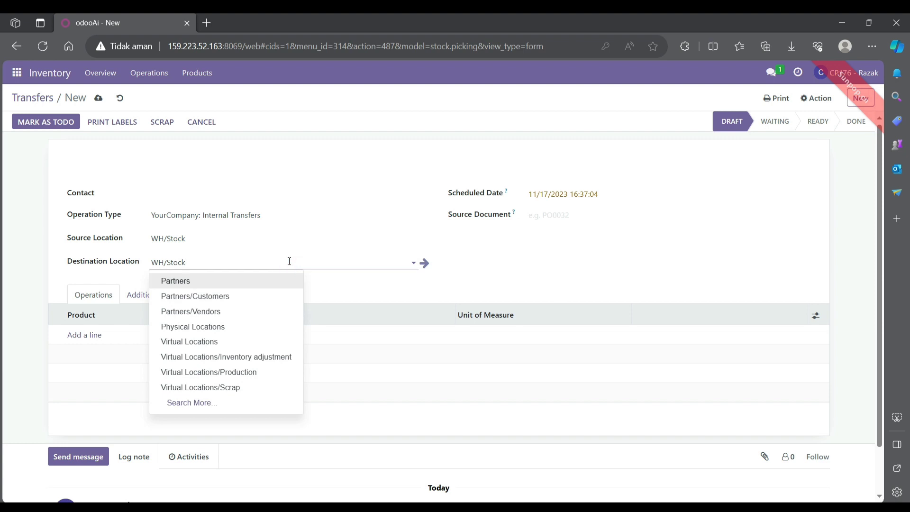
key("BackSpace")
key("BackSpace")
key("BackSpace")
key("BackSpace")
key("BackSpace")
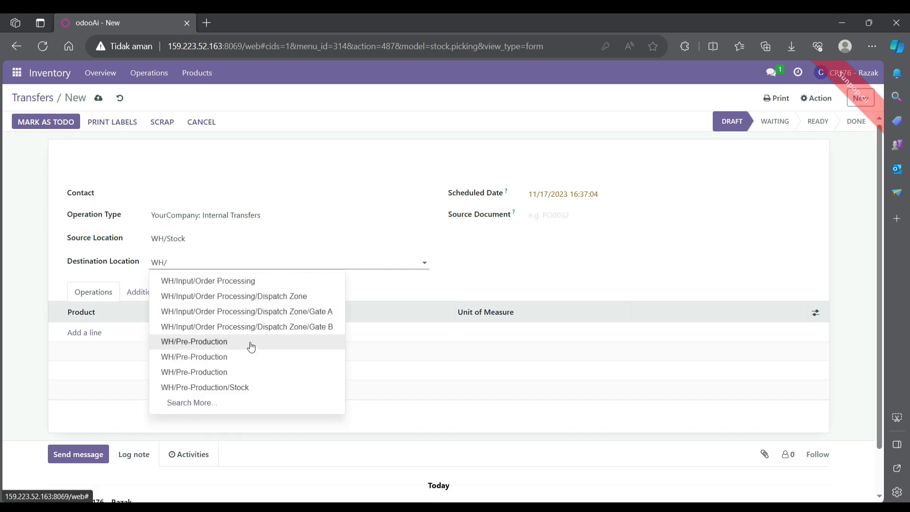
left_click(252, 342)
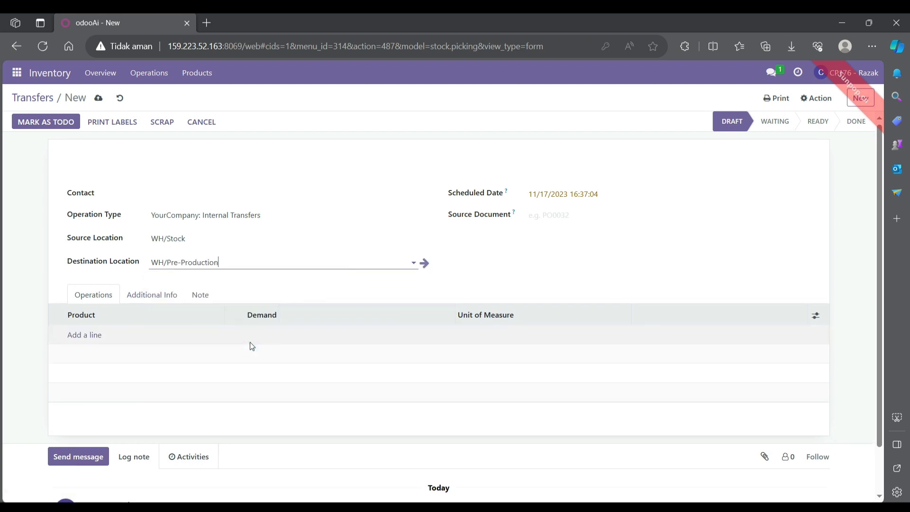
Add [WIP_8522] Table Top and Table Leg (Kelompok 9) product lines.
left_click(97, 338)
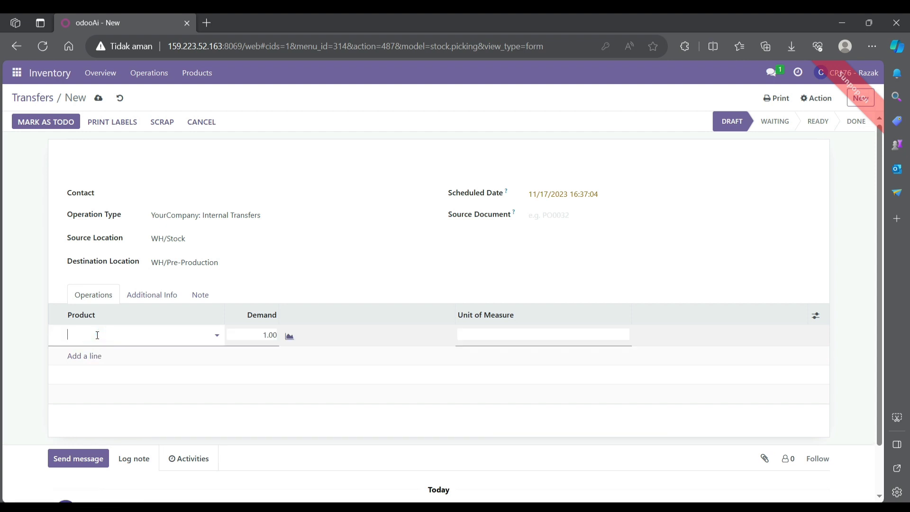
type("tabl")
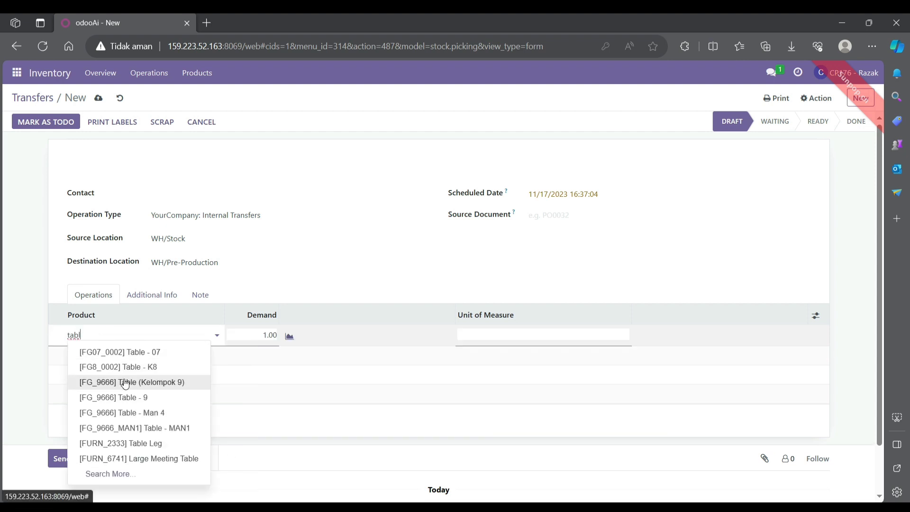
type("e to")
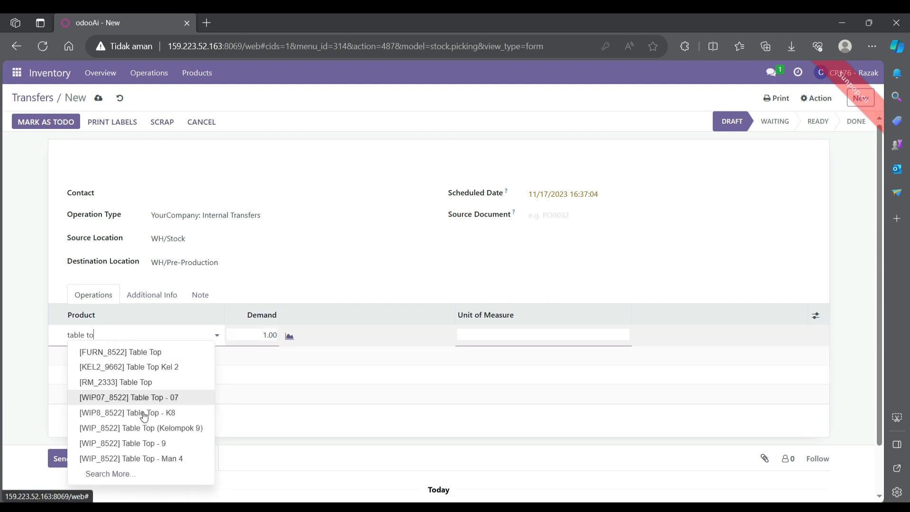
left_click(143, 428)
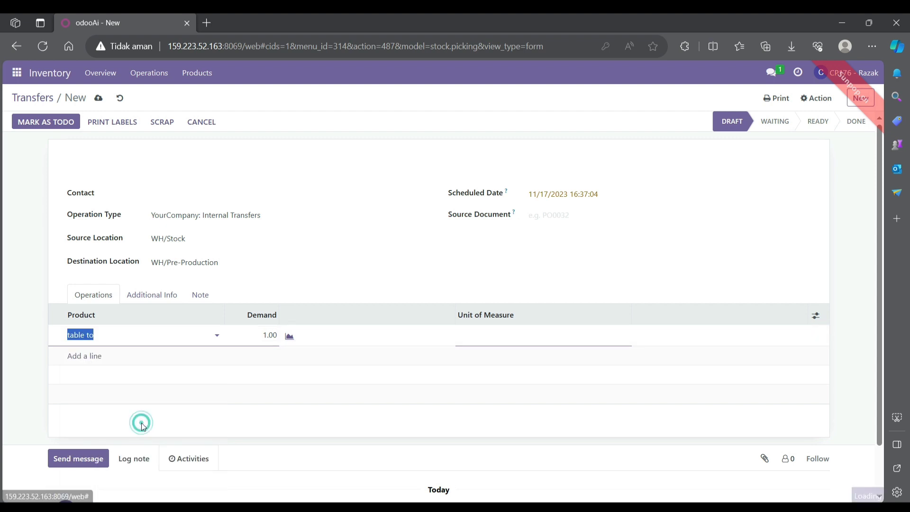
left_click(91, 355)
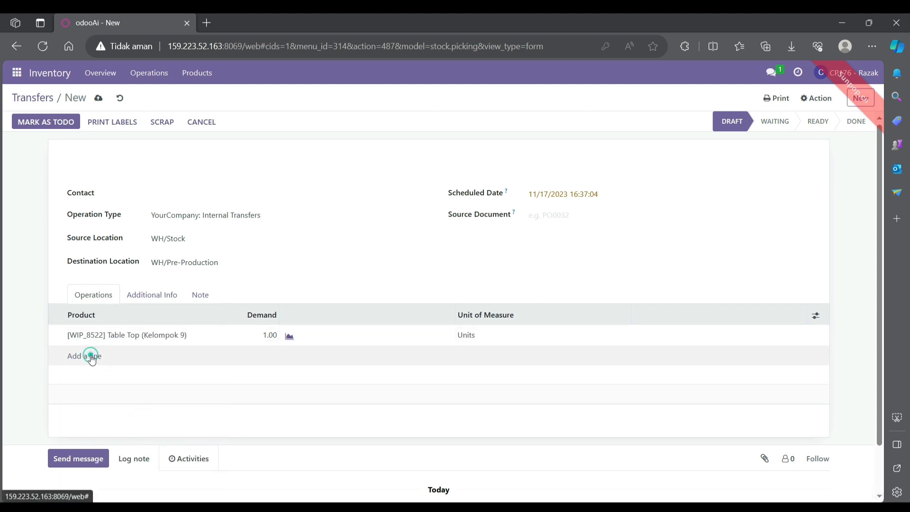
type("tabl")
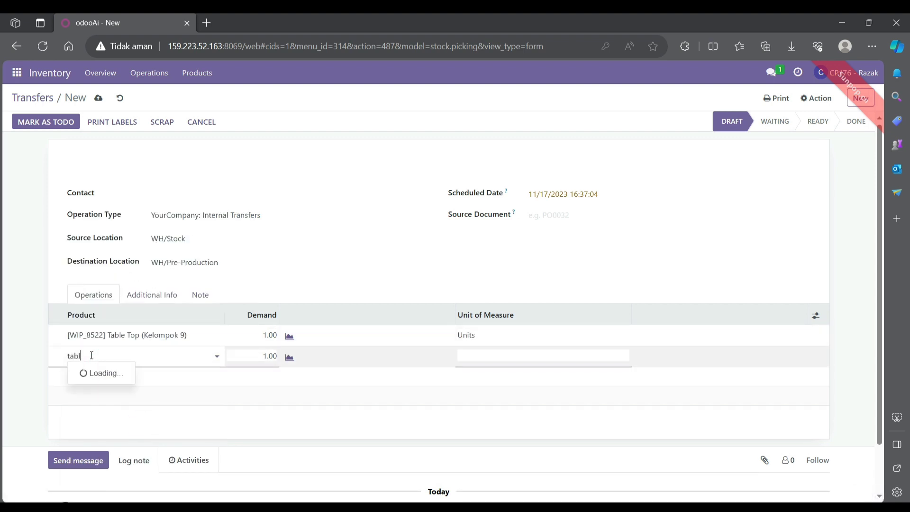
type("e leg")
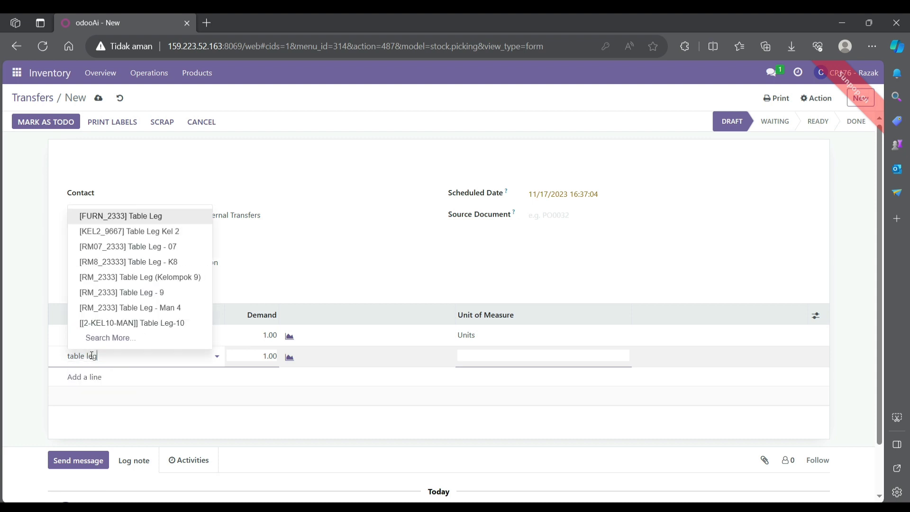
left_click(140, 277)
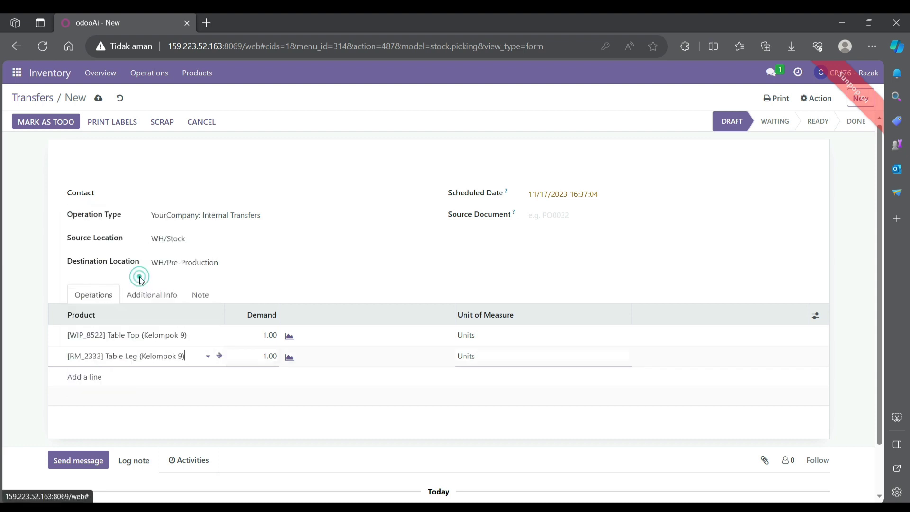
Add Bolt and Screw (Kelompok 9) product lines.
left_click(93, 377)
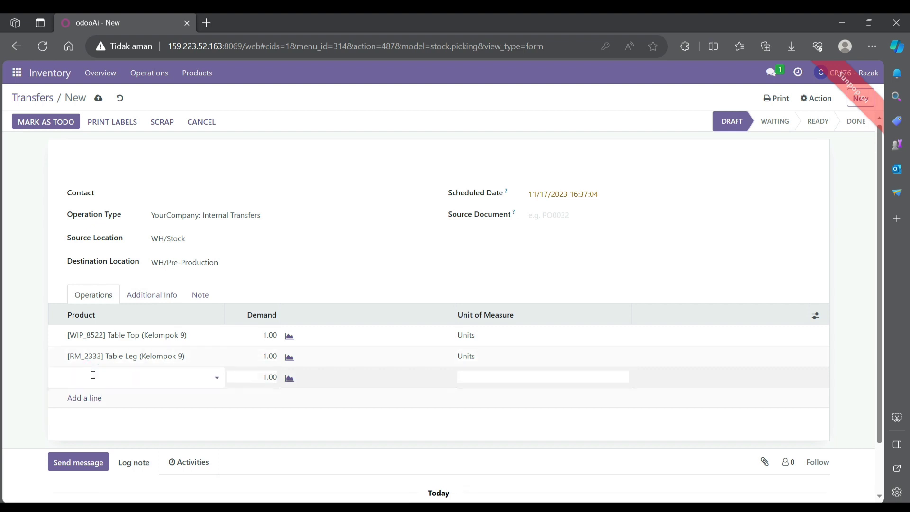
type("bol")
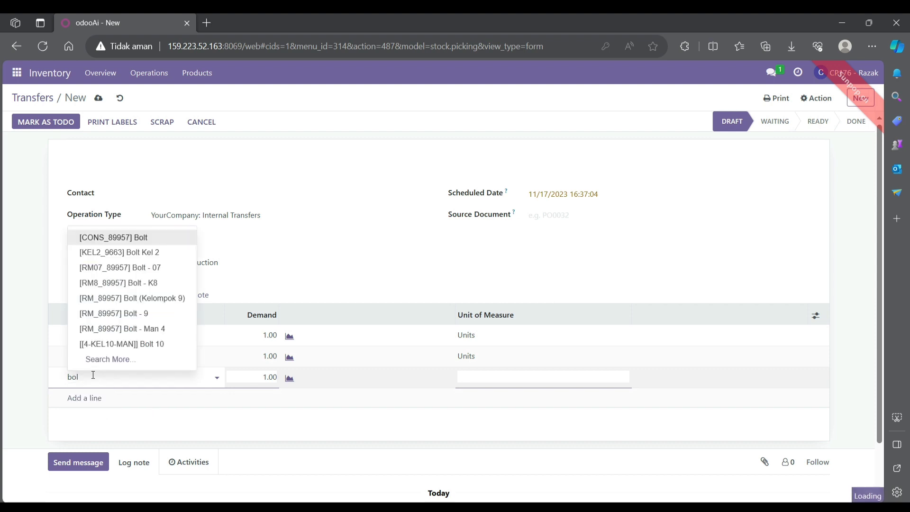
left_click(131, 298)
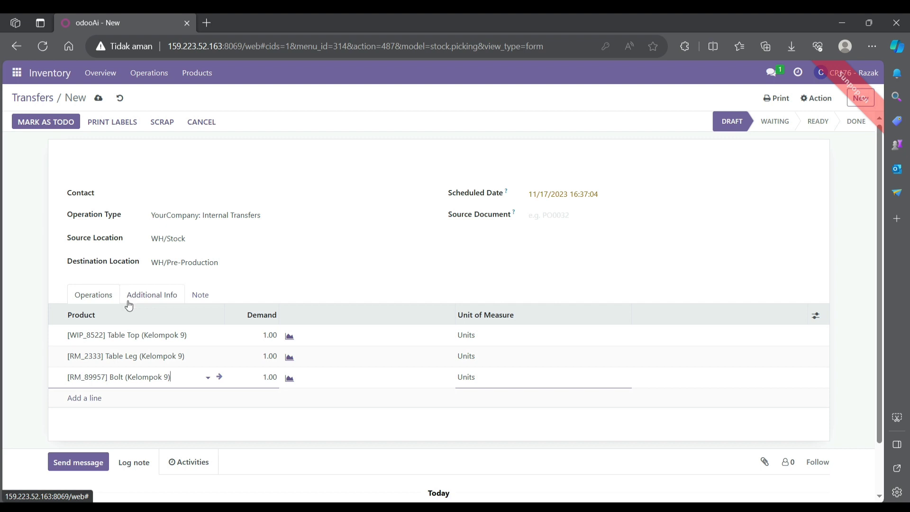
left_click(84, 397)
type("scre")
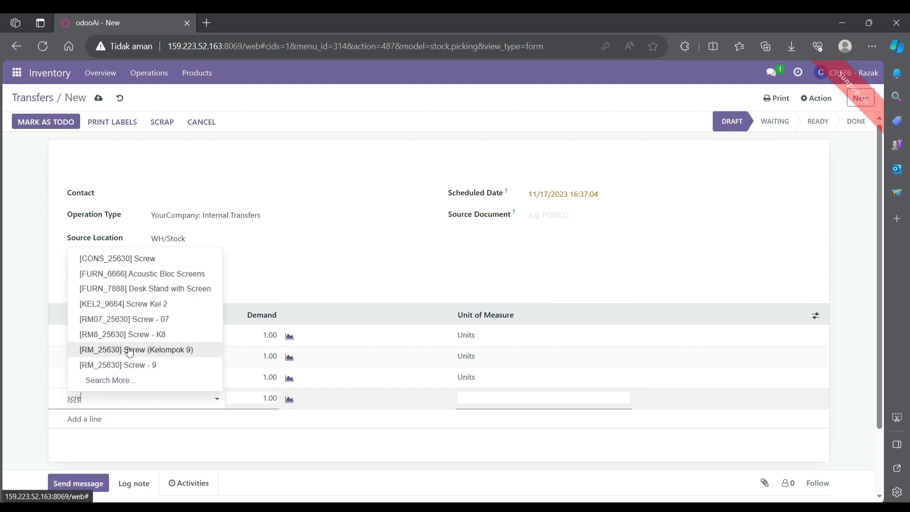
left_click(127, 350)
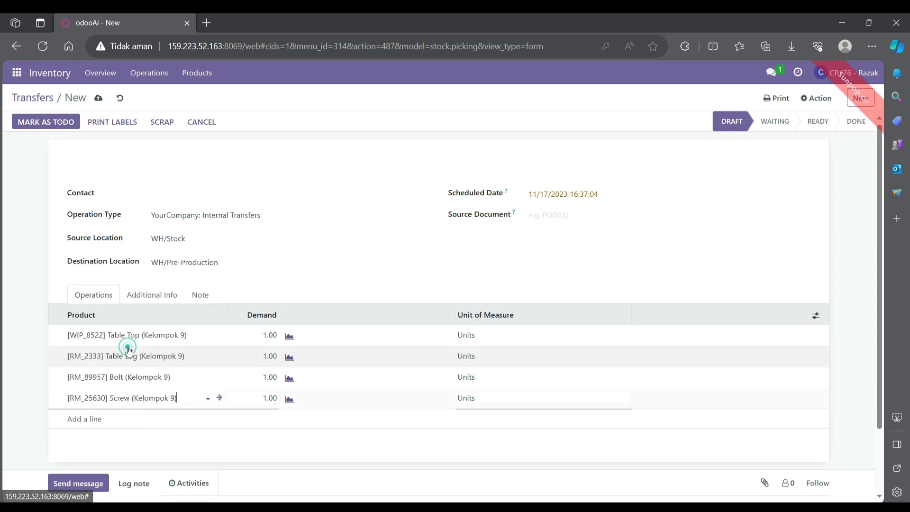
left_click(268, 338)
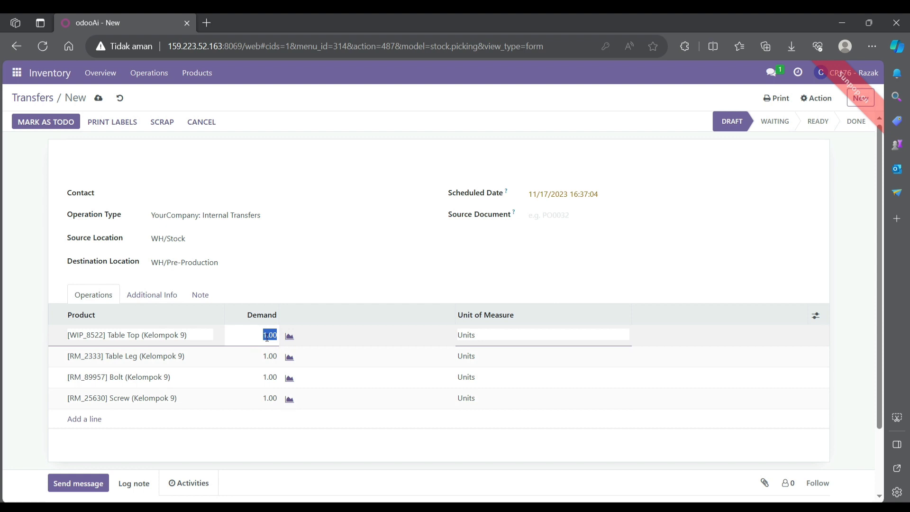
Set the Table Top and Table Leg demands to 2.
left_click(267, 337)
left_click(266, 359)
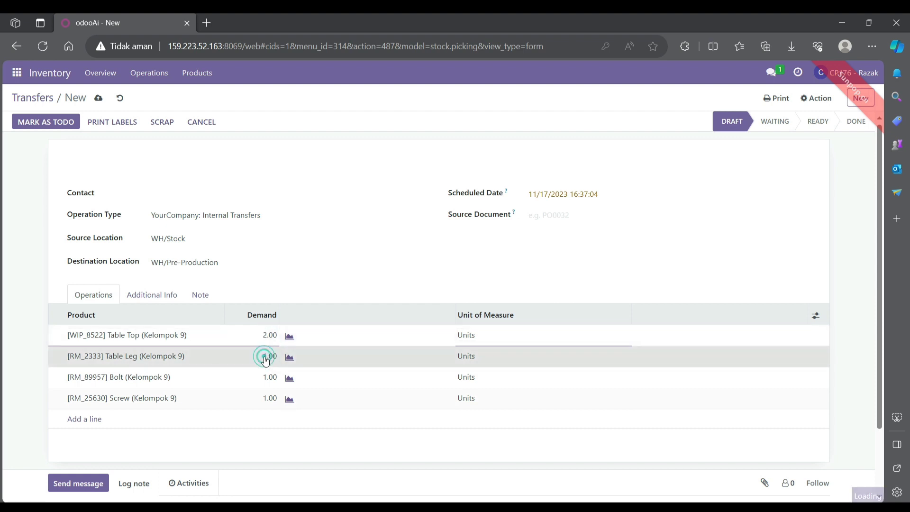
left_click(265, 357)
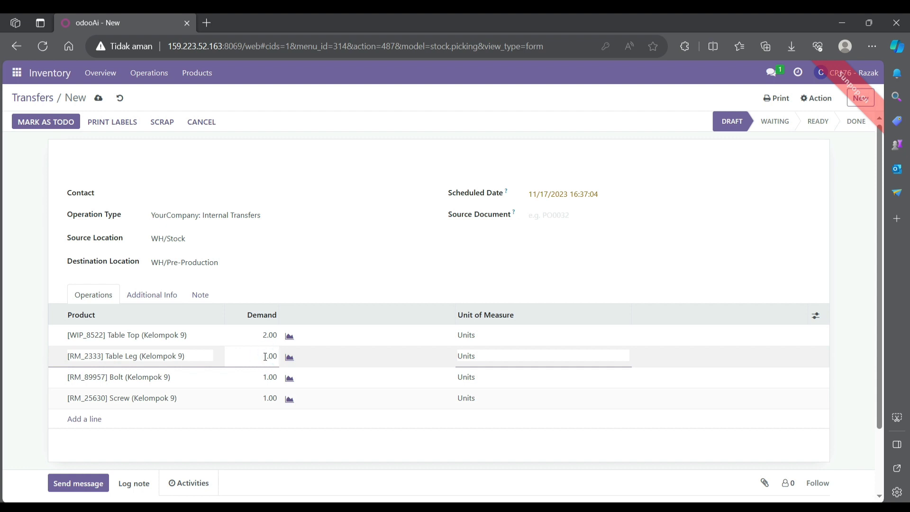
key("BackSpace")
type("2")
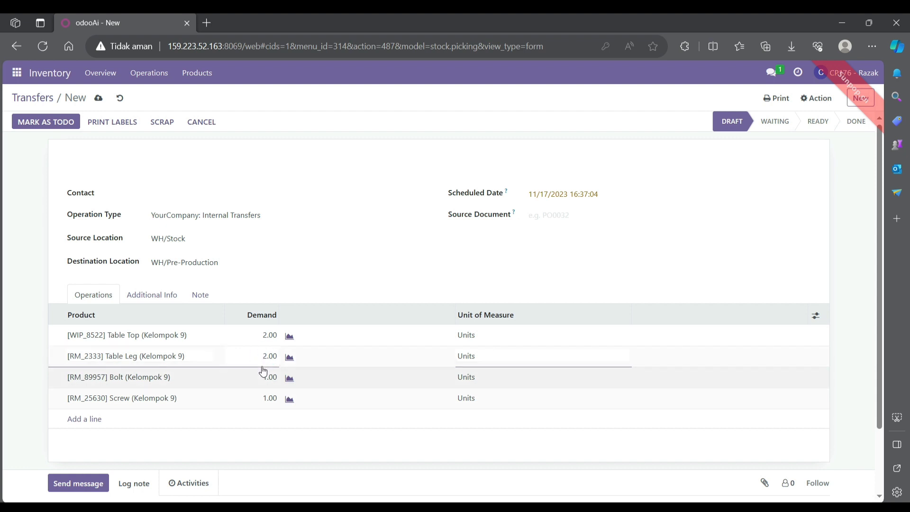
Set the Bolt and Screw demands to 8.
left_click(264, 377)
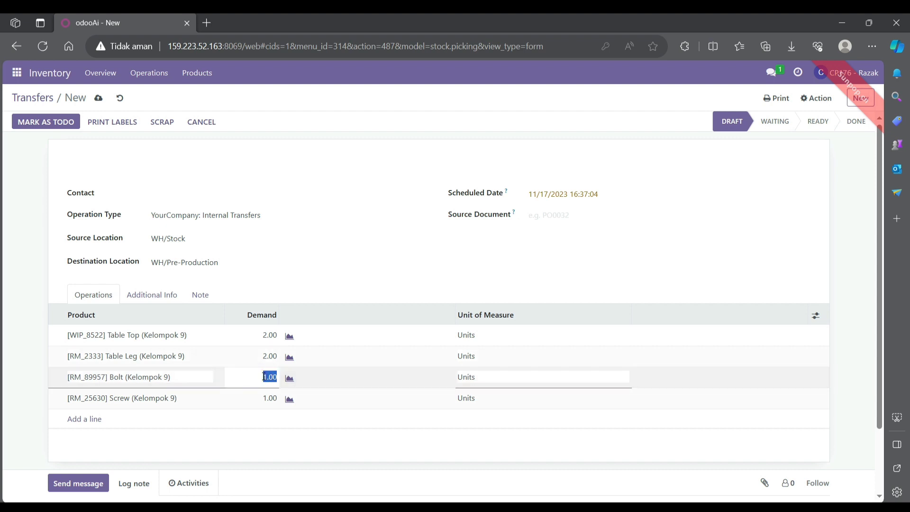
left_click(264, 377)
left_click(264, 398)
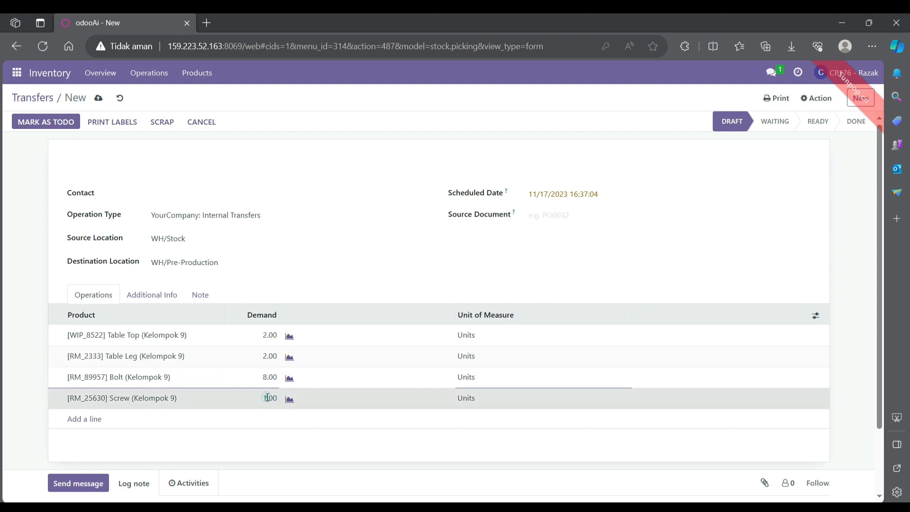
left_click(267, 397)
key("BackSpace")
type("8")
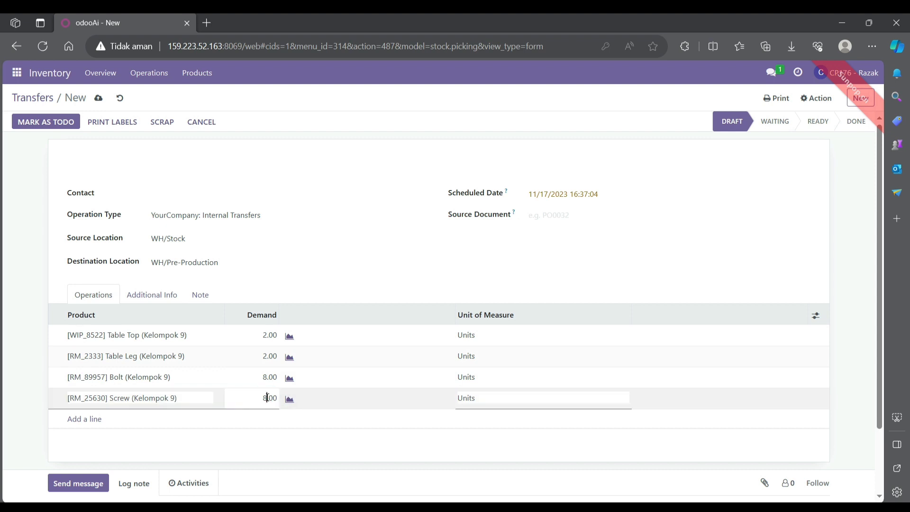
left_click(37, 326)
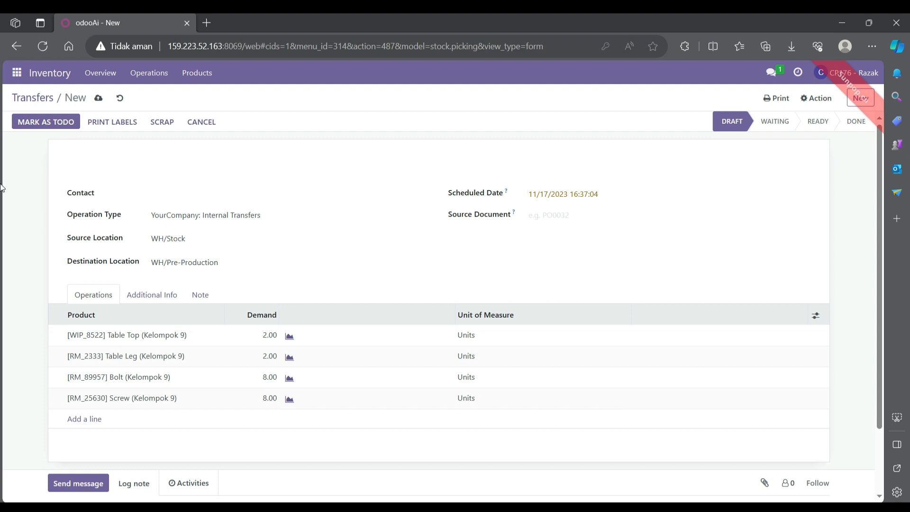
Save and validate transfer WH/INT/00021 with all component quantities set, then switch to Manufacturing.
left_click(98, 99)
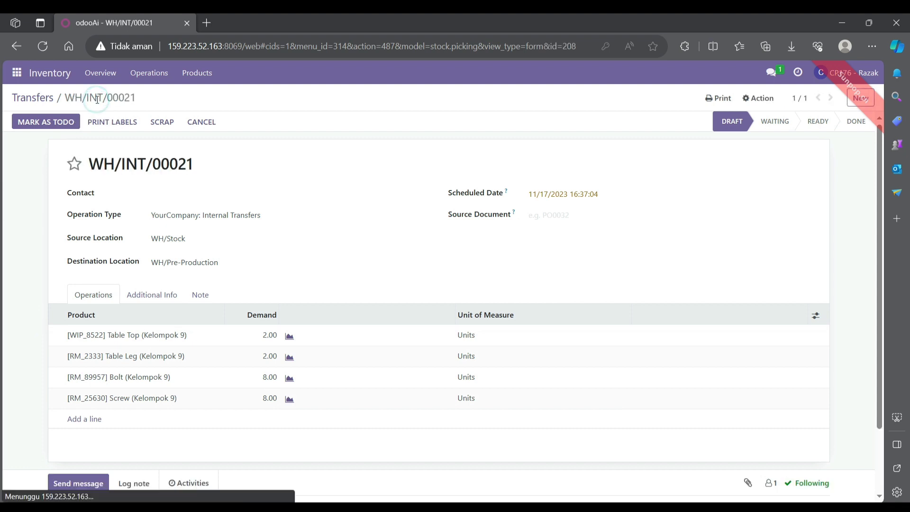
left_click(40, 122)
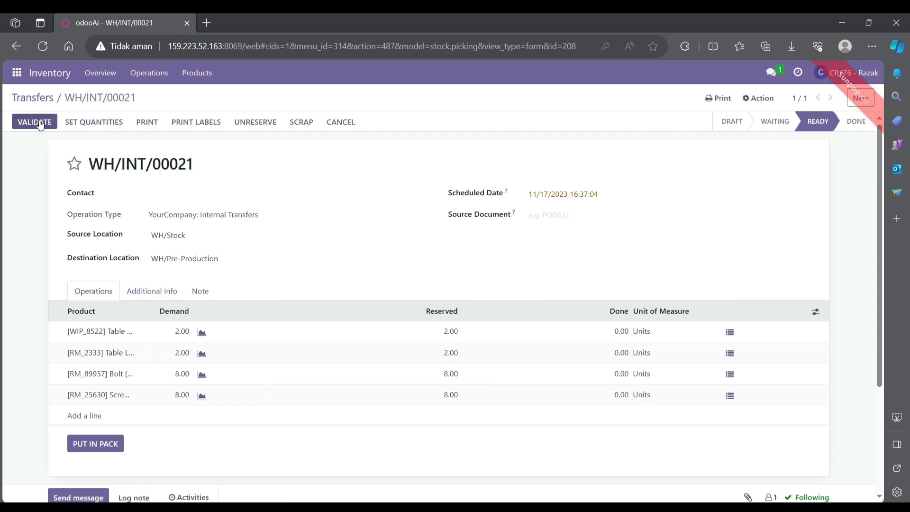
left_click(118, 125)
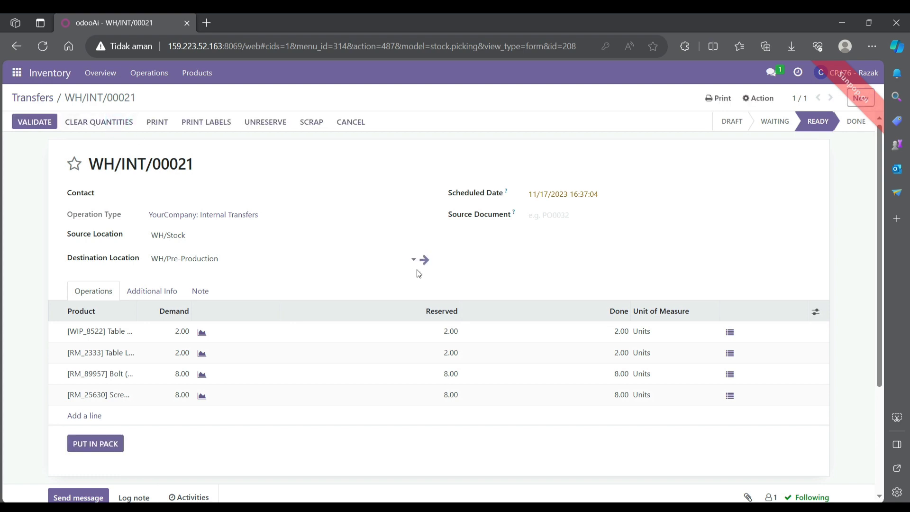
left_click(34, 124)
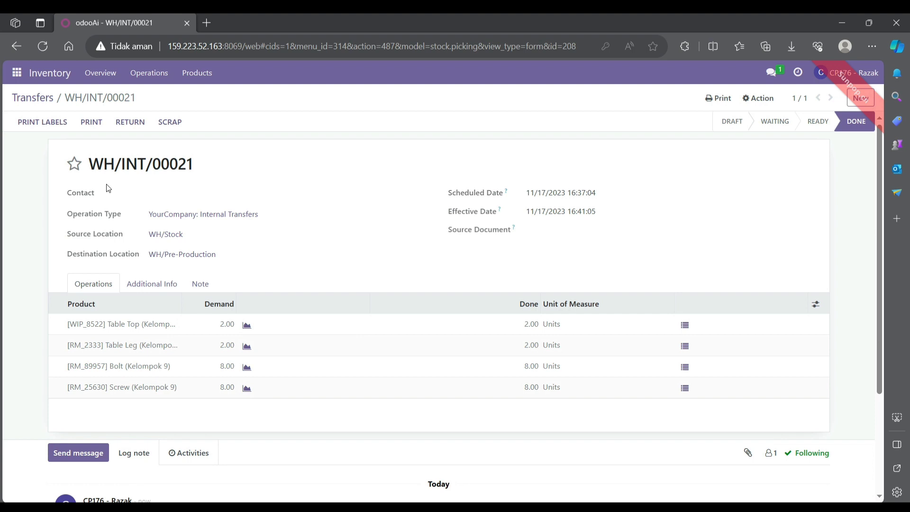
left_click(18, 75)
left_click(33, 199)
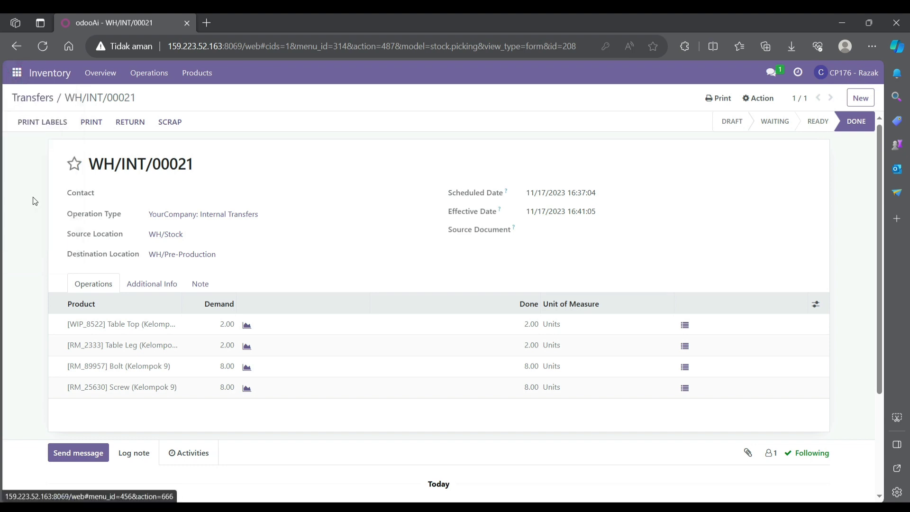
Draft a manufacturing order for 2.00 [FG_9666] Table (Kelompok 9) and review its work orders.
left_click(20, 116)
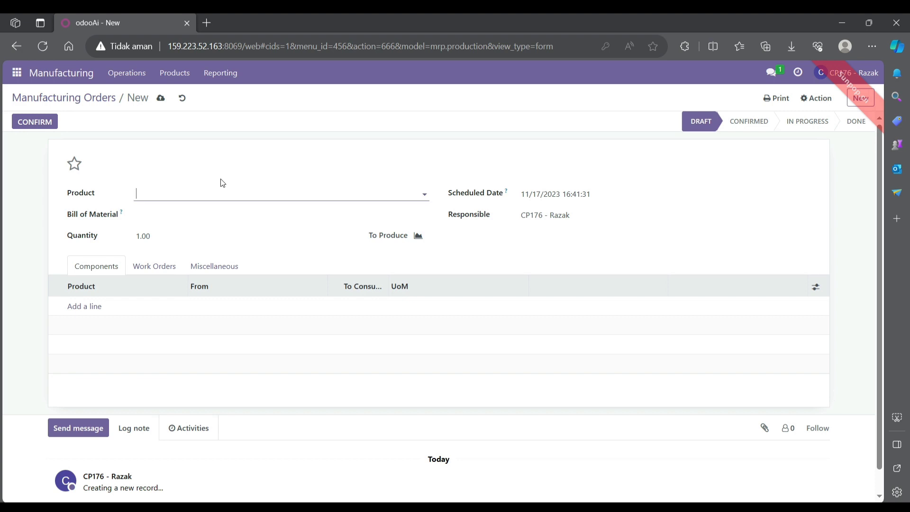
type("t")
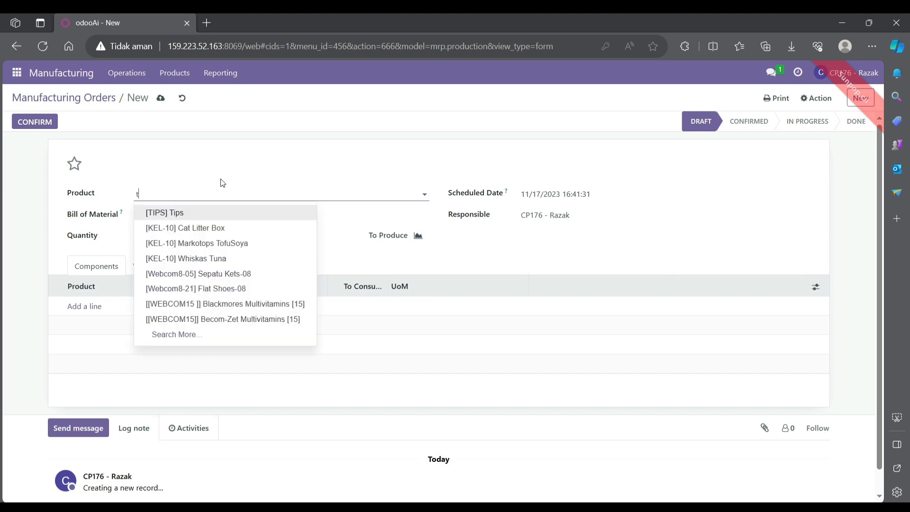
type("abl")
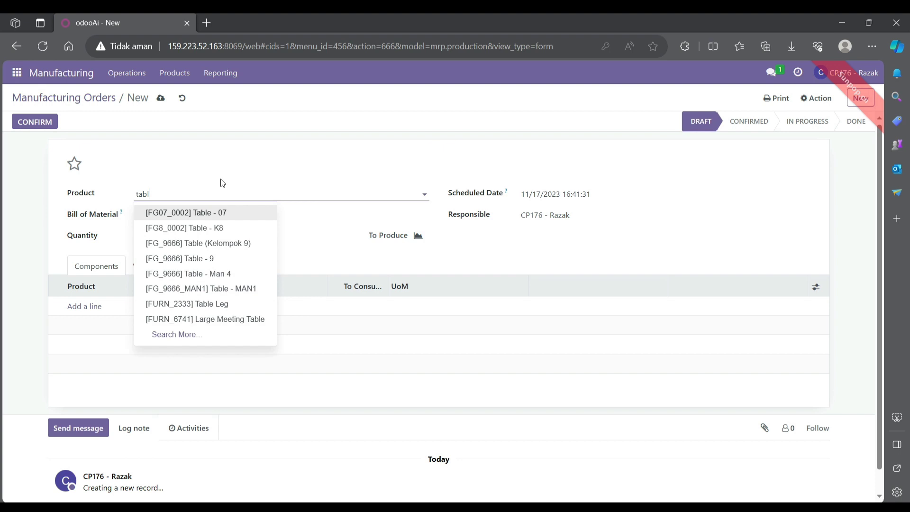
type("e")
left_click(219, 243)
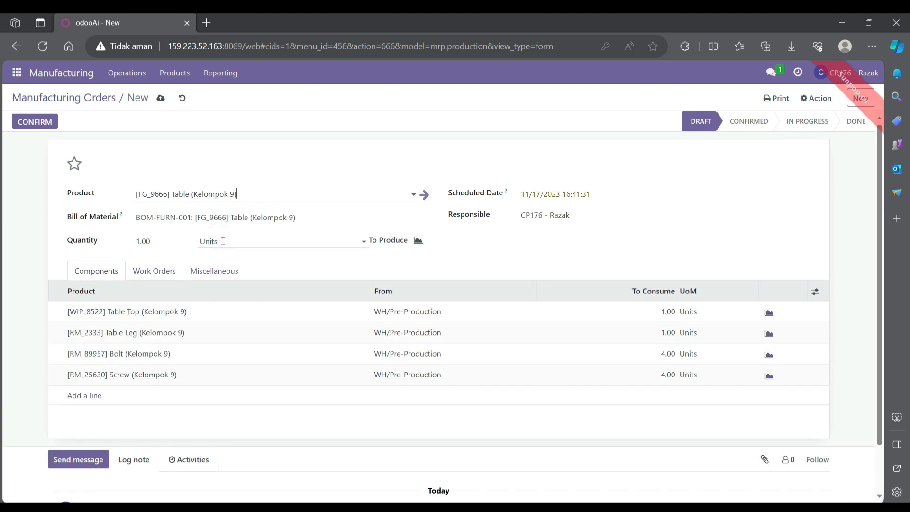
left_click(139, 241)
type("2.00")
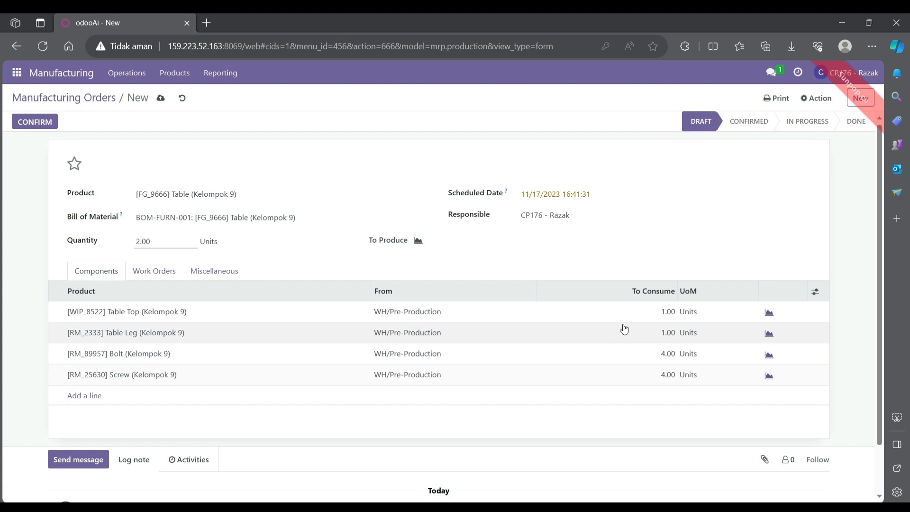
left_click(664, 313)
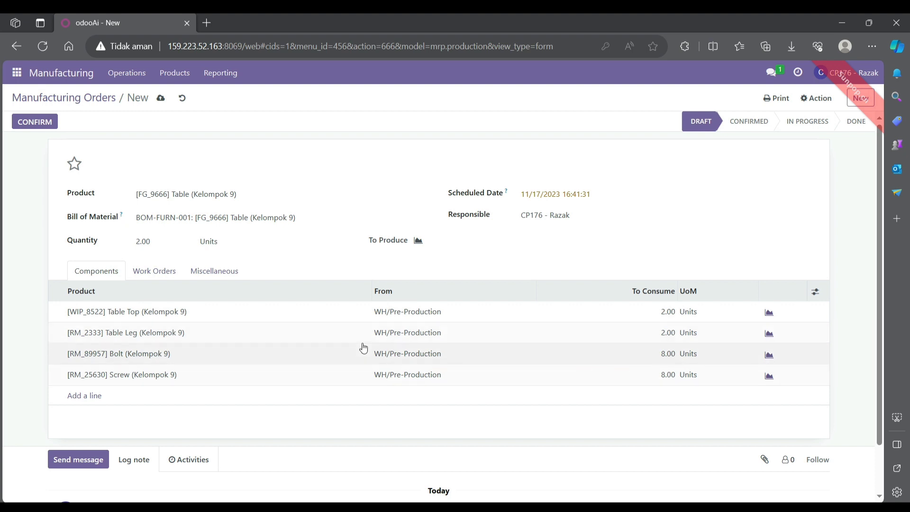
left_click(158, 270)
Set the Cutting and Manual Assembly expected durations to 60:00 and 120:00.
left_click(158, 271)
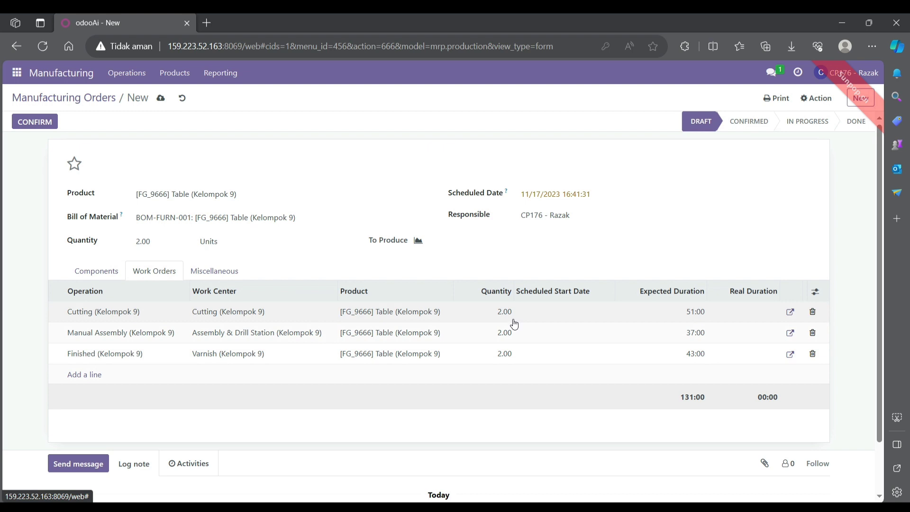
left_click(689, 313)
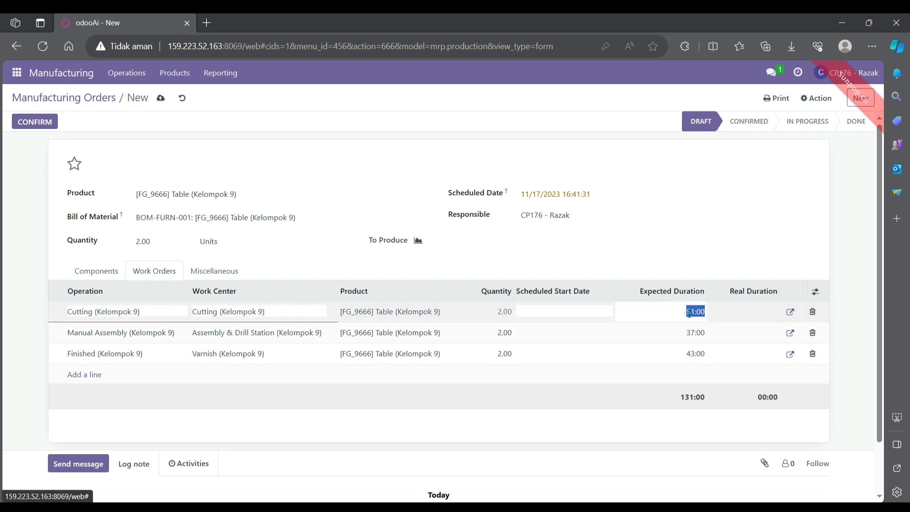
double_click(689, 313)
key("BackSpace")
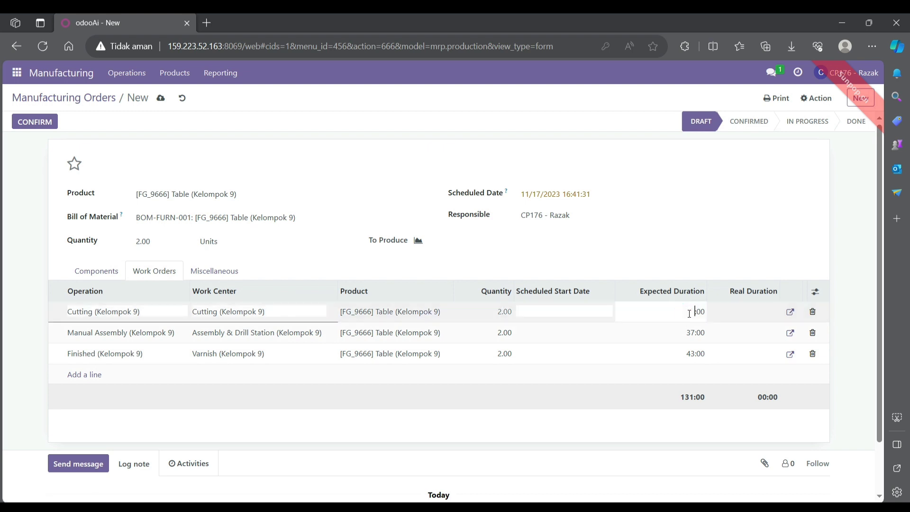
type("60")
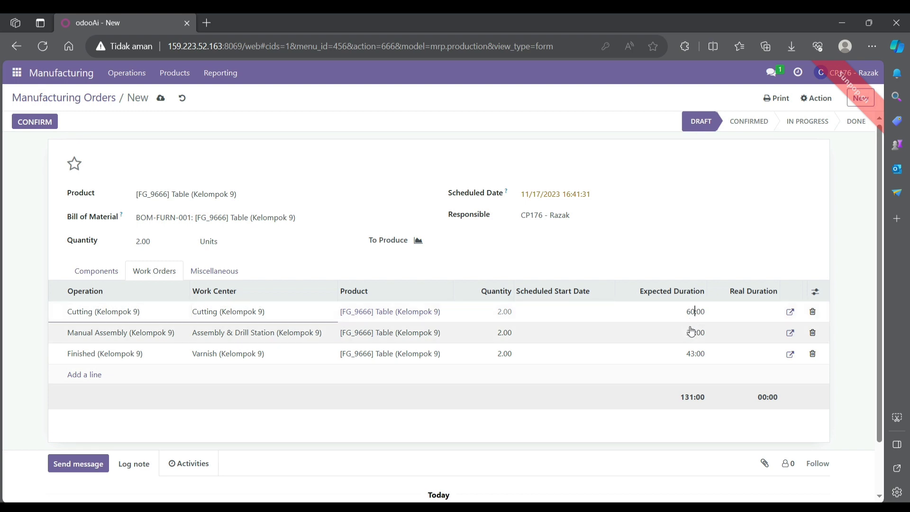
double_click(693, 333)
left_click(693, 328)
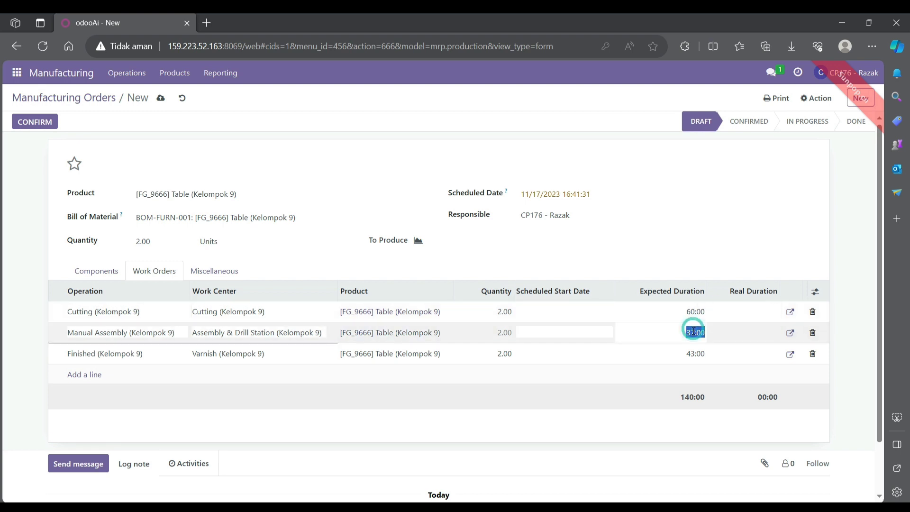
left_click(692, 336)
key("BackSpace")
key("BackSpace")
type("120")
Set the Finished expected duration to 180:00, then save and confirm order WH/MO/00104.
double_click(693, 353)
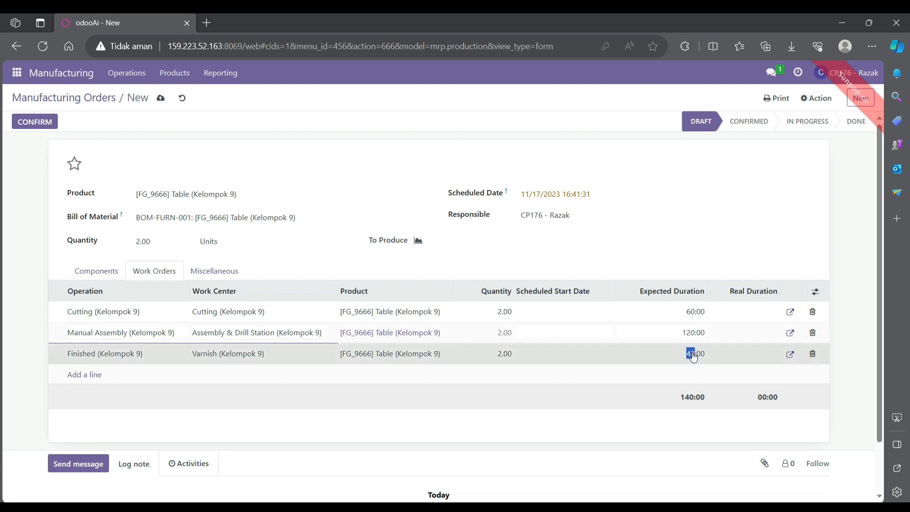
left_click(693, 353)
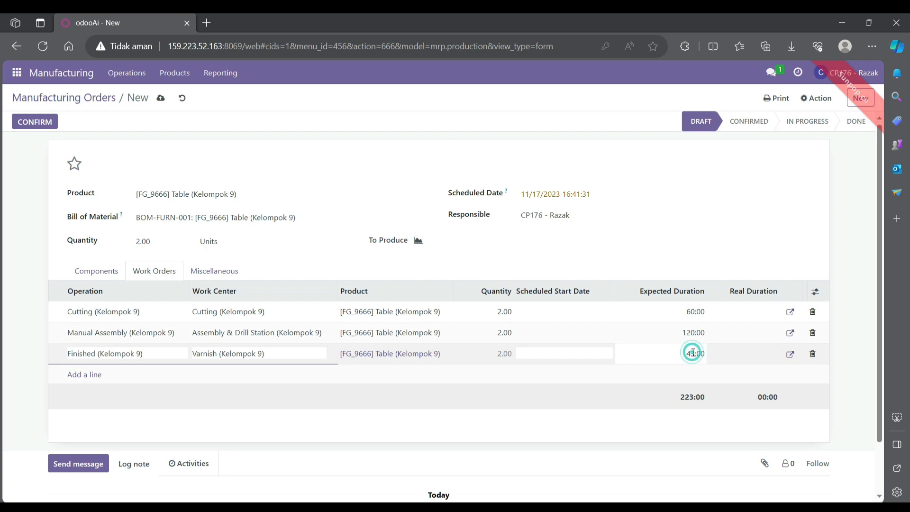
key("BackSpace")
key("BackSpace")
type("180")
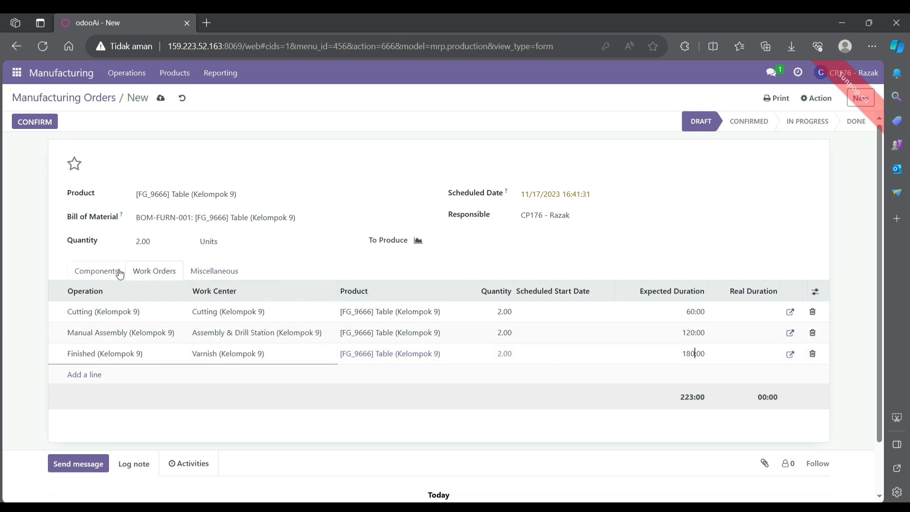
left_click(24, 240)
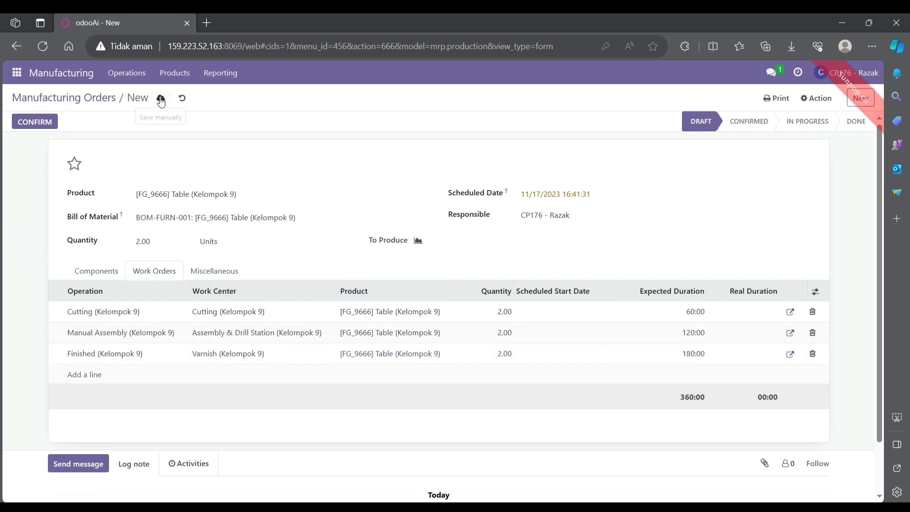
left_click(161, 98)
left_click(34, 122)
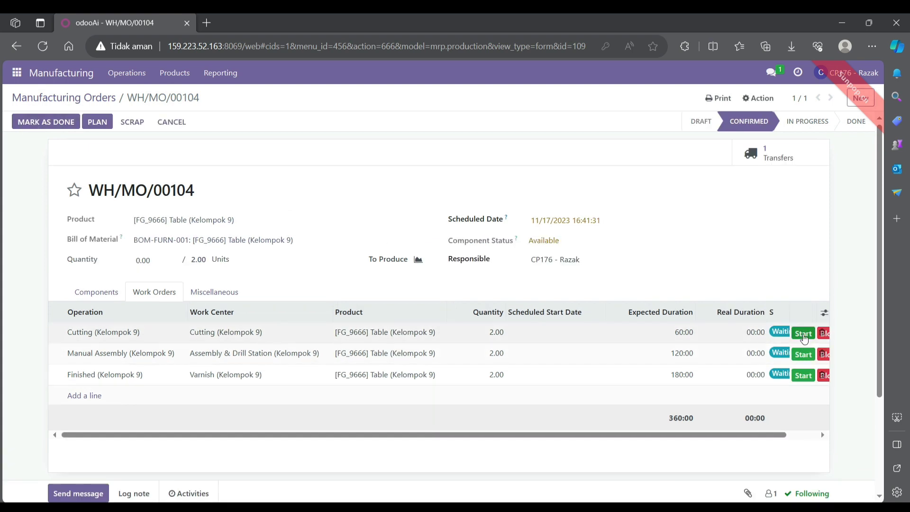
Start the Cutting, Manual Assembly and Finished work orders.
left_click(804, 334)
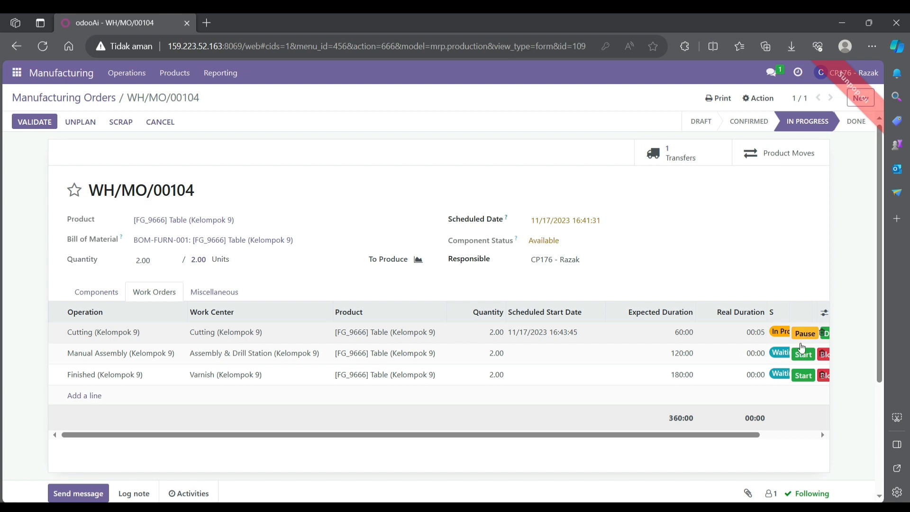
left_click(803, 354)
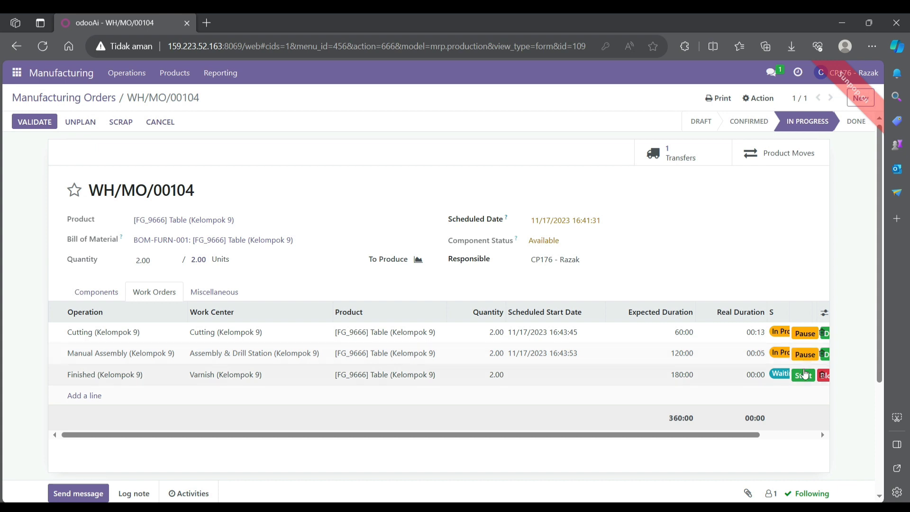
left_click(803, 376)
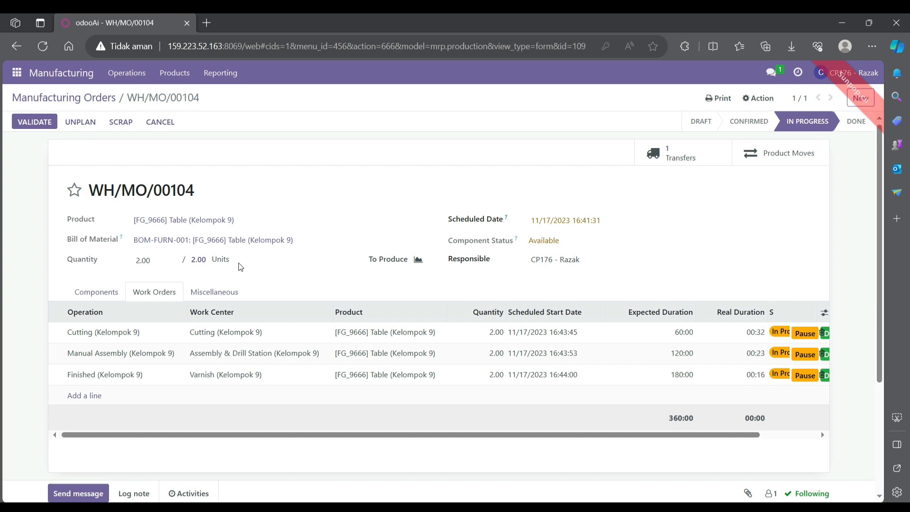
Approve the 2.00-unit quantity to produce and validate WH/MO/00104 as done.
left_click(197, 261)
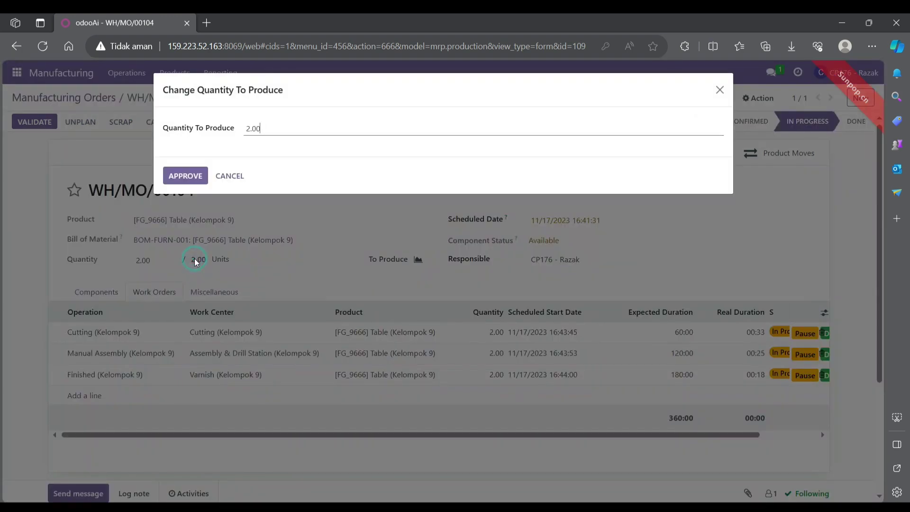
left_click(186, 177)
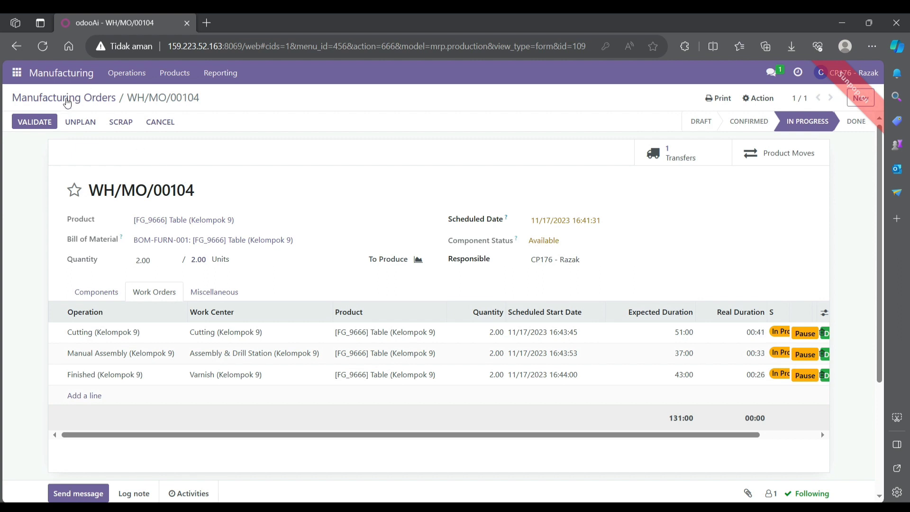
left_click(35, 122)
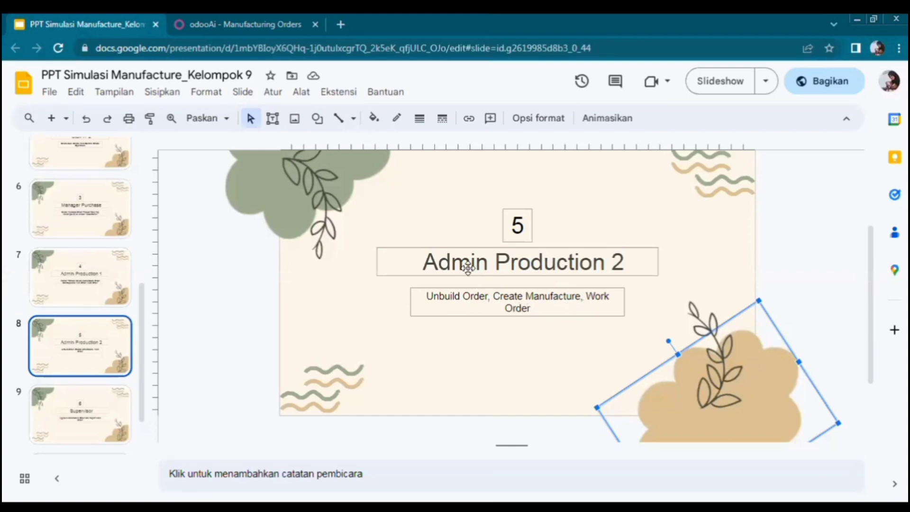
Return from the Slides deck to Odoo's Manufacturing Orders list.
left_click(288, 27)
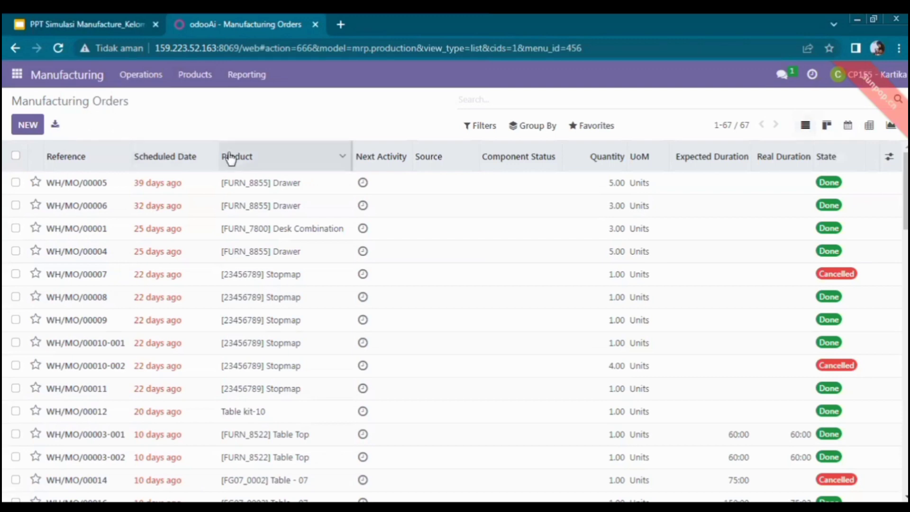
Search the Manufacturing Orders list for order 00104.
left_click(476, 96)
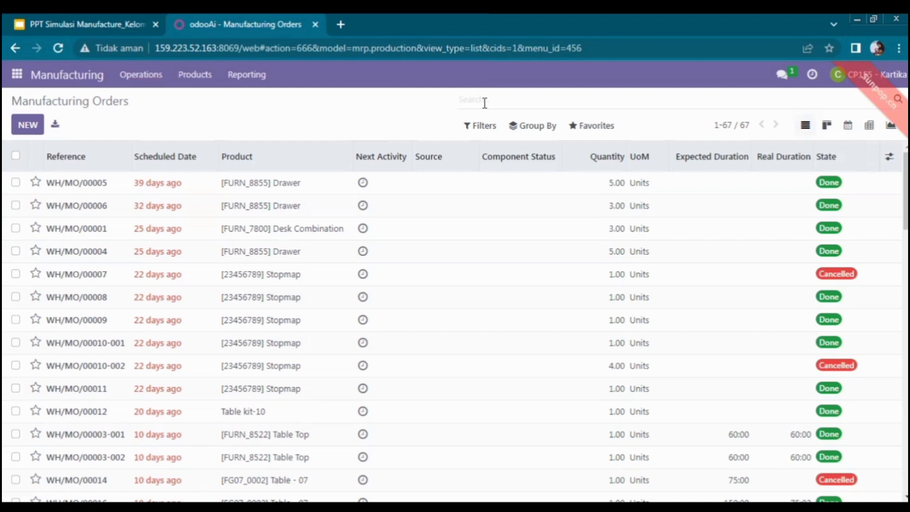
type("00104")
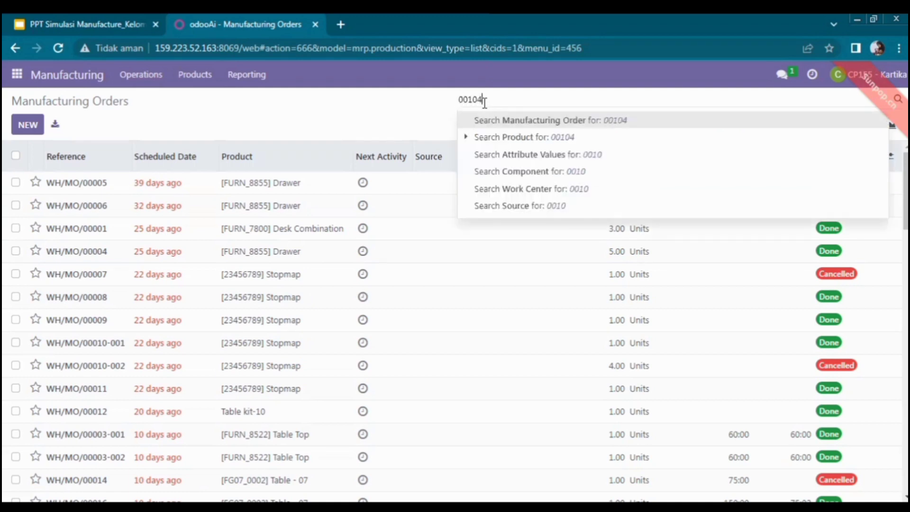
key("Return")
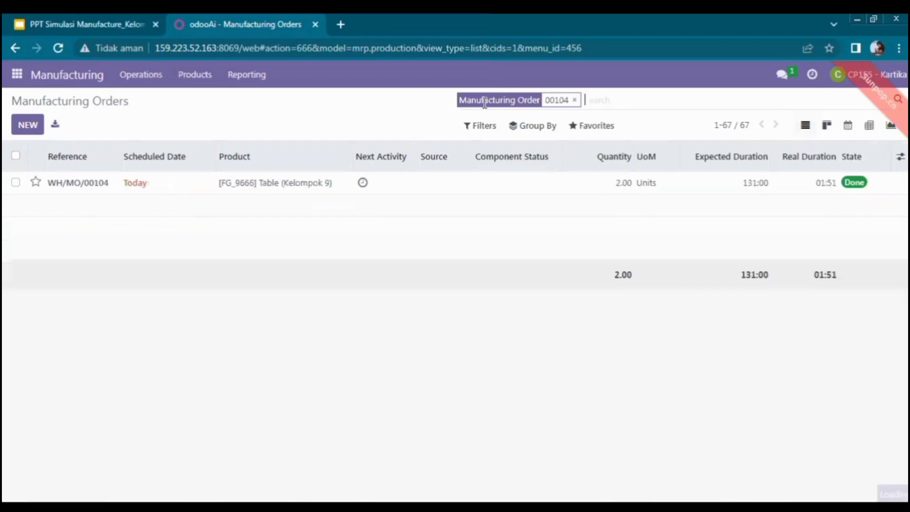
Open WH/MO/00104 and unbuild 1.00 unit of the finished table.
left_click(205, 189)
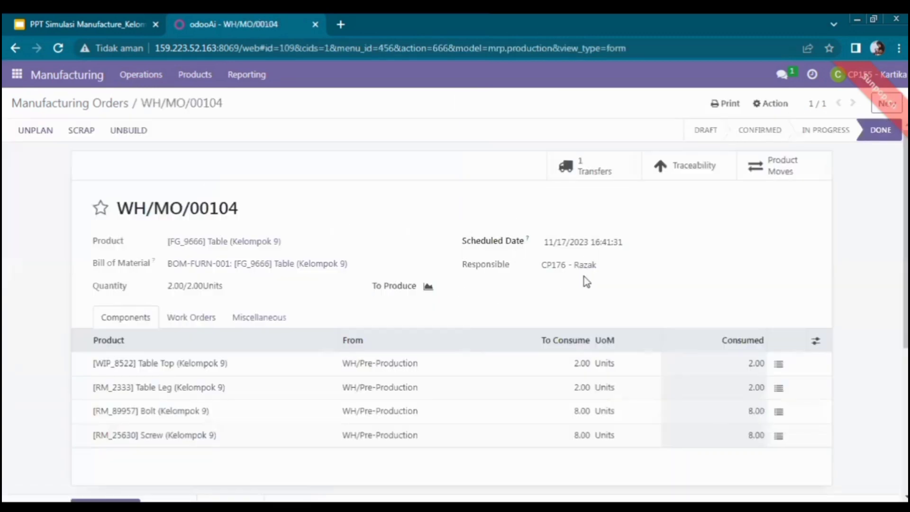
scroll(455, 308, "down", 2)
scroll(455, 308, "up", 2)
left_click(133, 136)
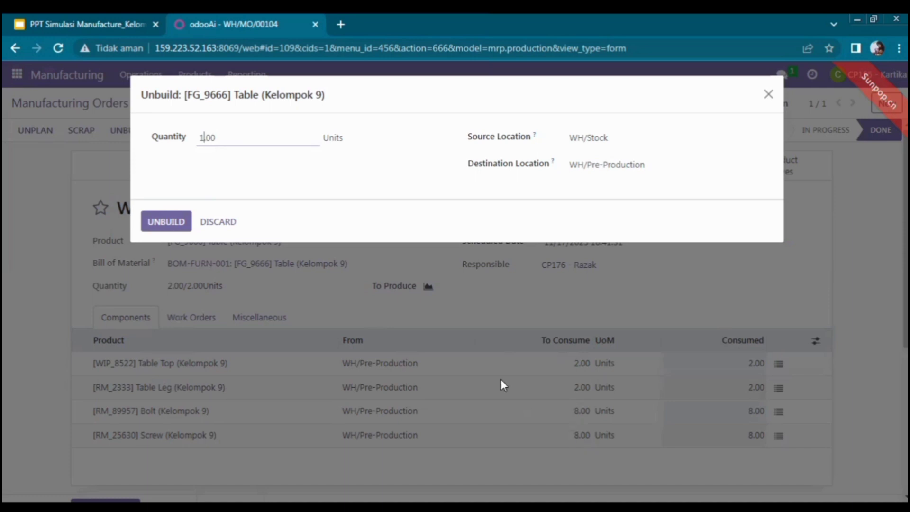
left_click(169, 218)
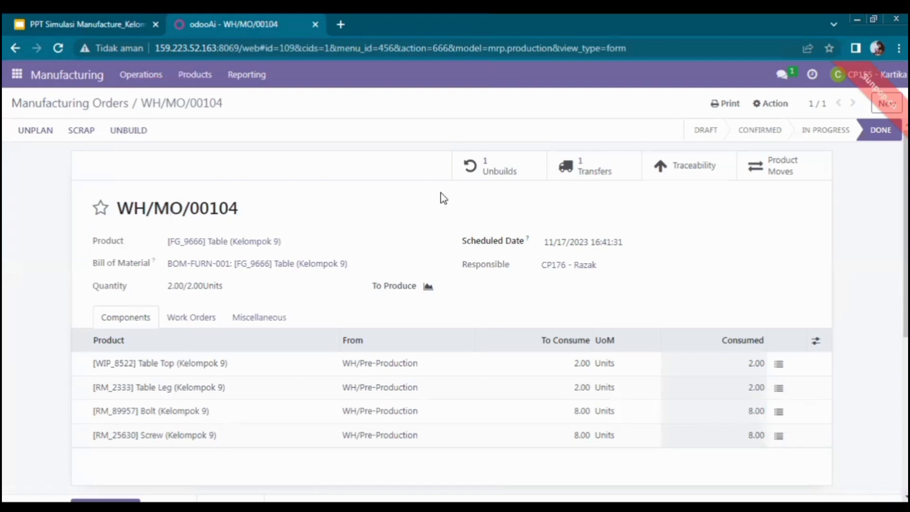
Open unbuild order UB/00010 from the Unbuilds smart button, briefly glancing at the slides.
left_click(479, 168)
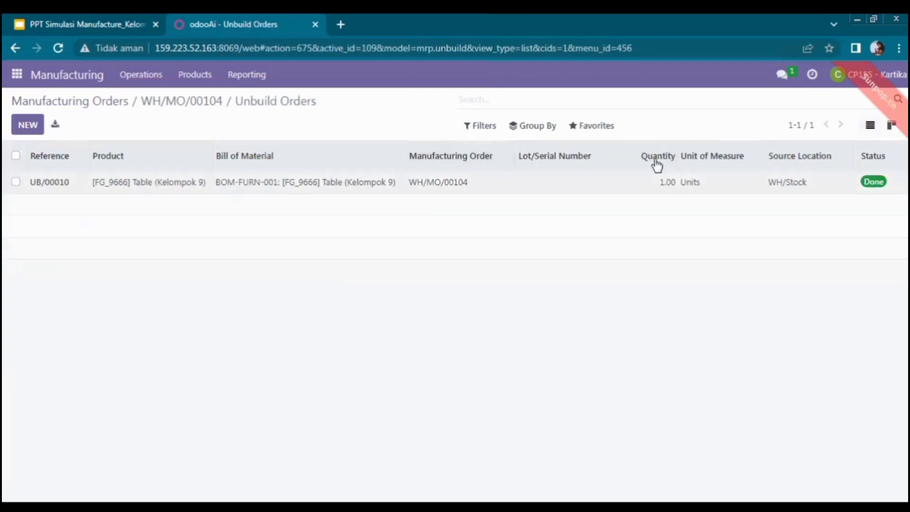
left_click(505, 191)
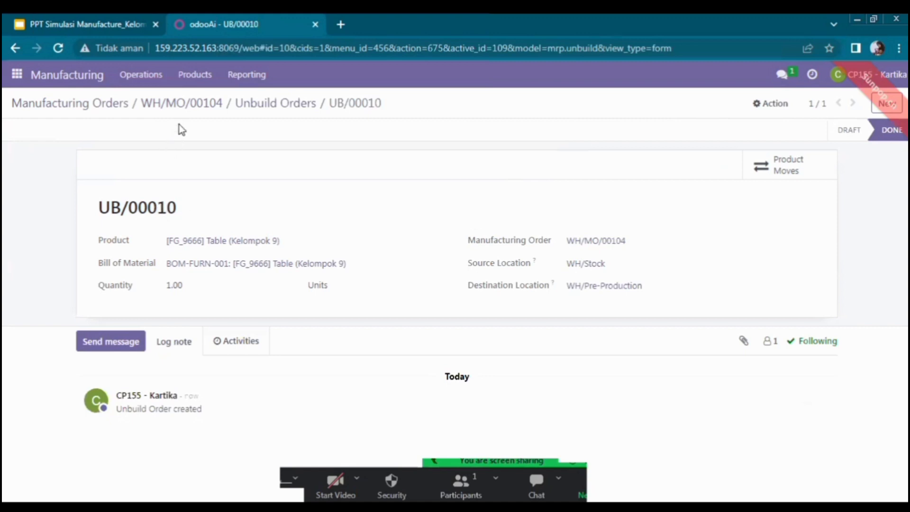
left_click(121, 25)
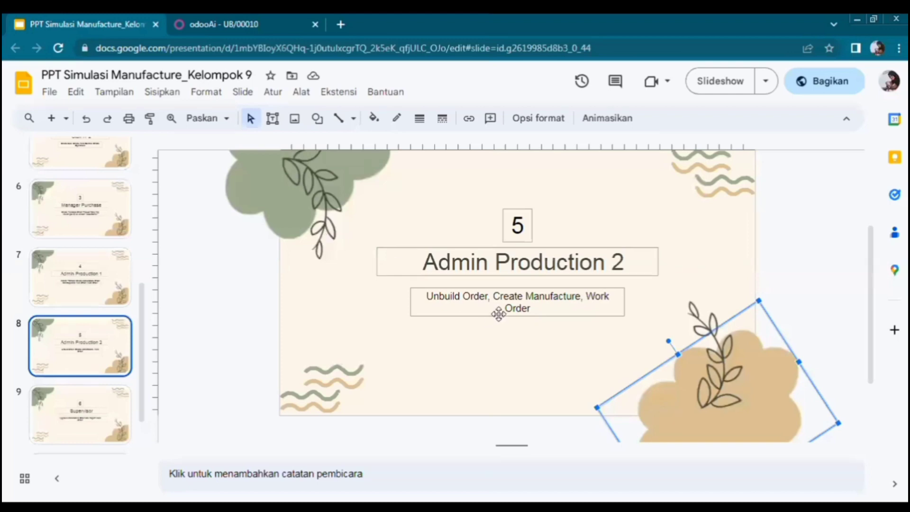
left_click(252, 15)
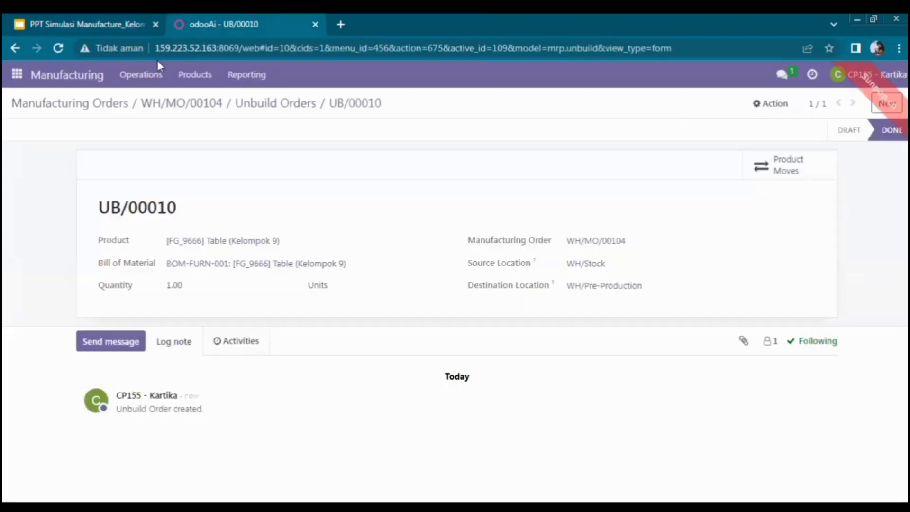
Create and confirm manufacturing order WH/MO/00105 for 1.00 [FG_9666] Table (Kelompok 9).
left_click(90, 84)
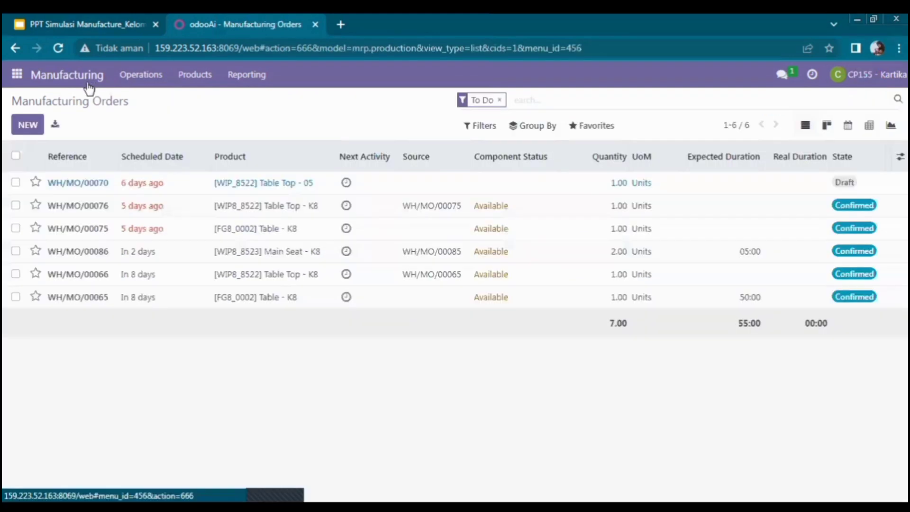
left_click(36, 129)
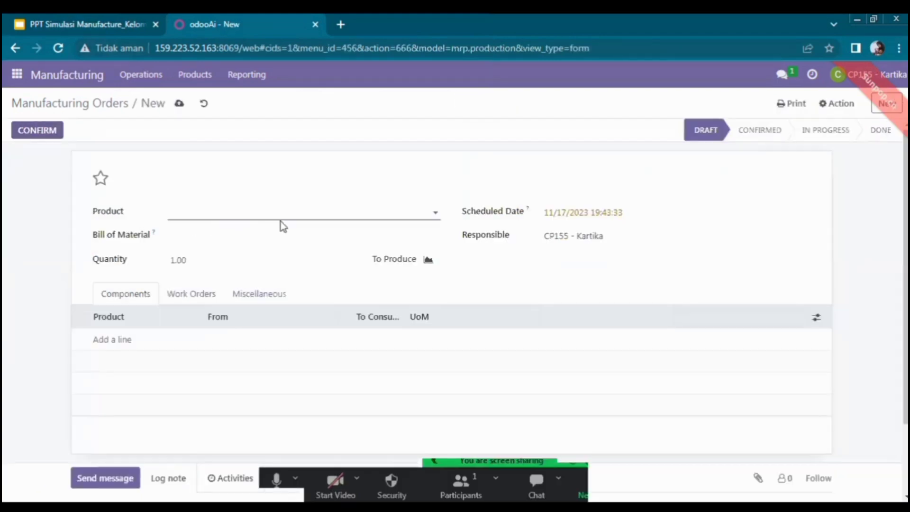
left_click(690, 412)
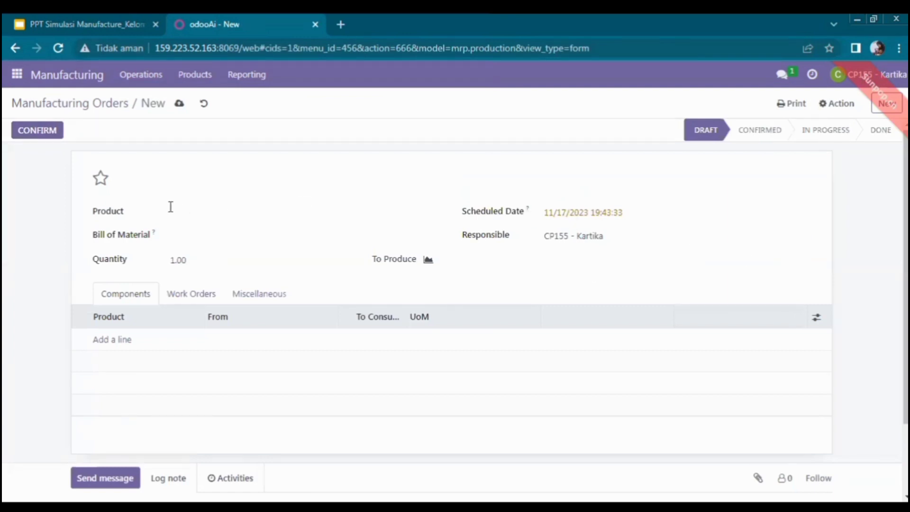
left_click(204, 215)
type("t")
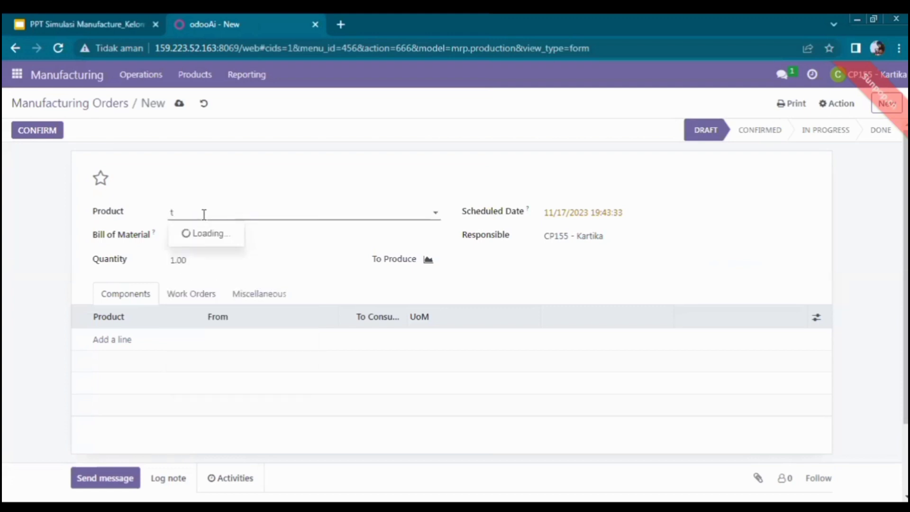
type("able")
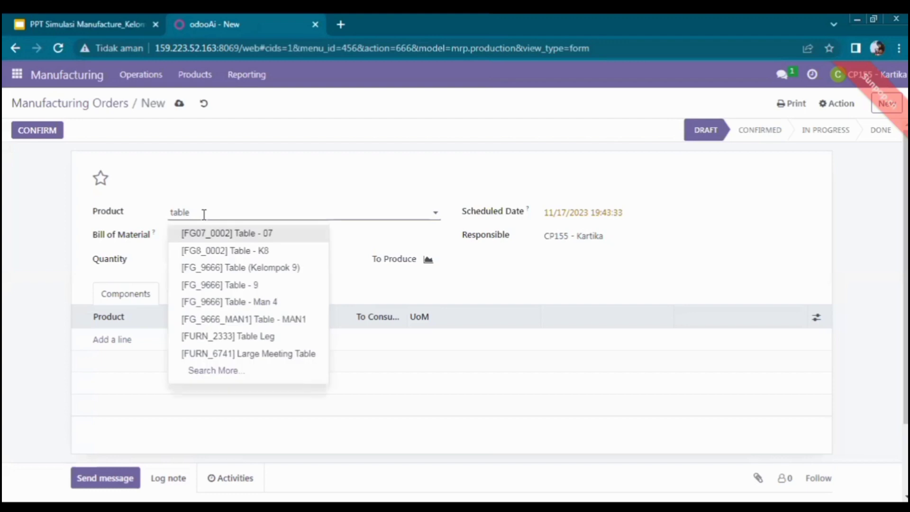
left_click(236, 269)
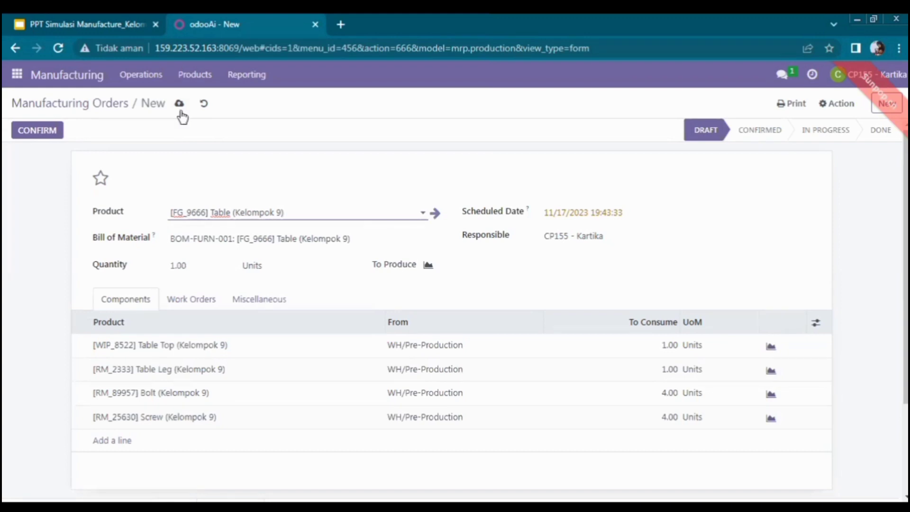
left_click(56, 133)
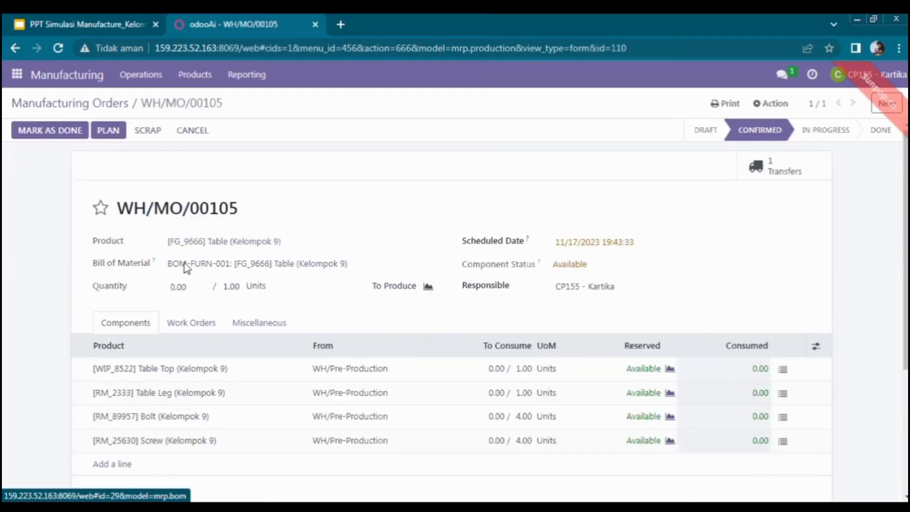
Return to manufacturing order WH/MO/00105 and show its work orders.
left_click(95, 24)
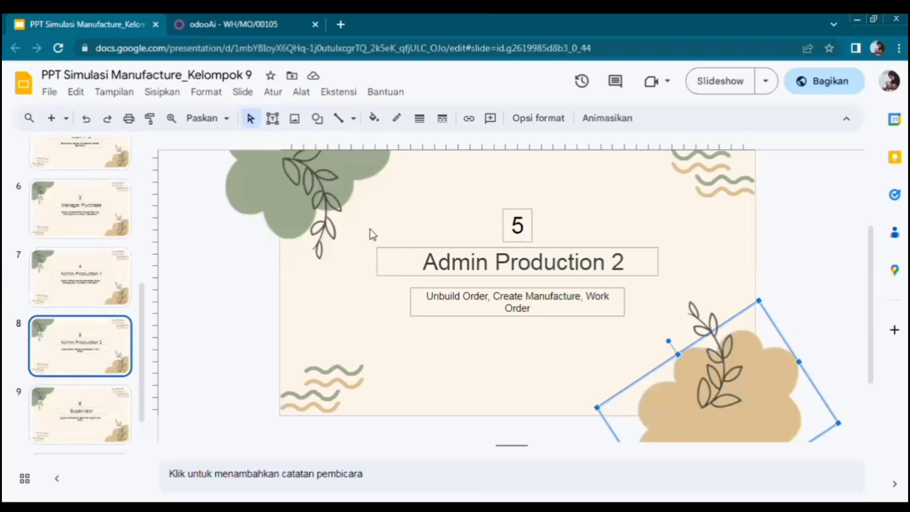
left_click(243, 23)
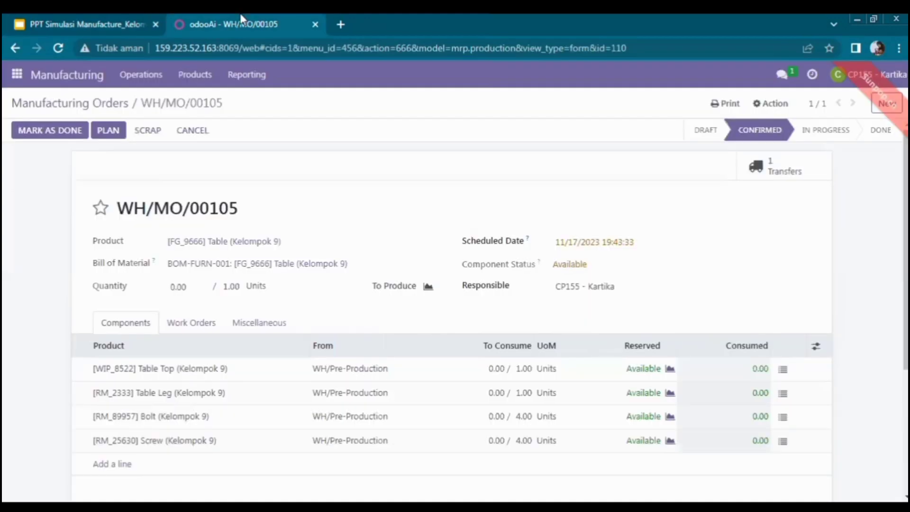
left_click(192, 325)
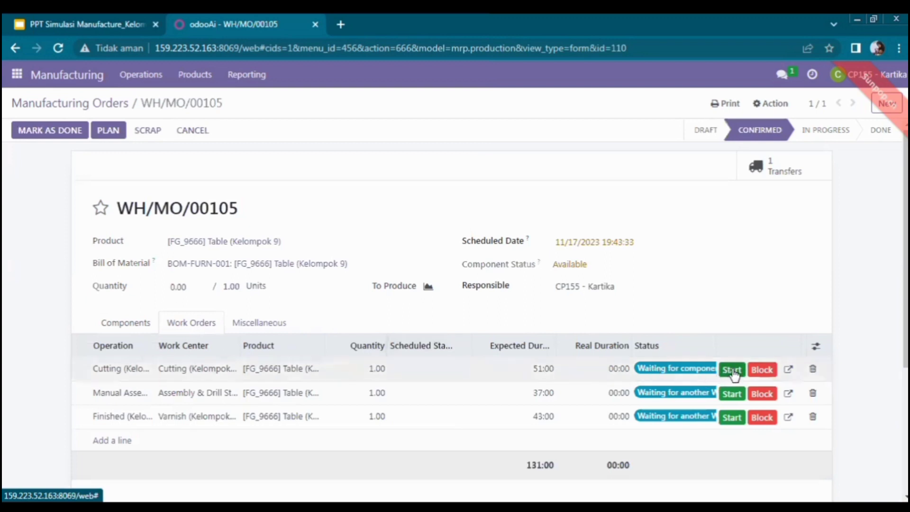
Start the Cutting, manual assembly and Varnish work orders, then mark them finished.
left_click(732, 375)
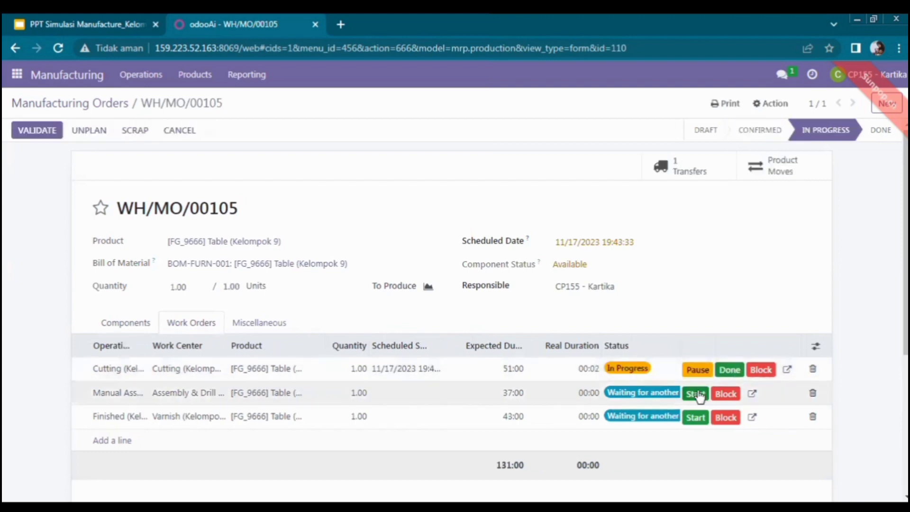
left_click(696, 394)
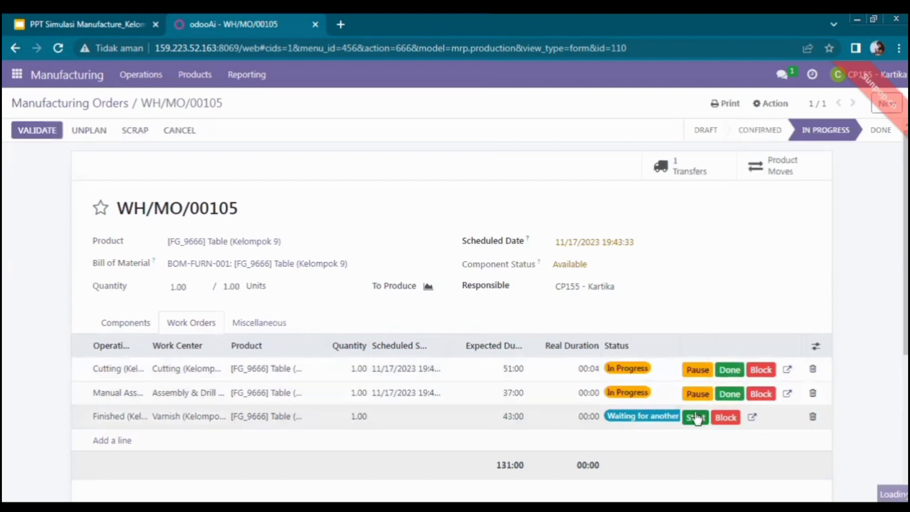
left_click(696, 417)
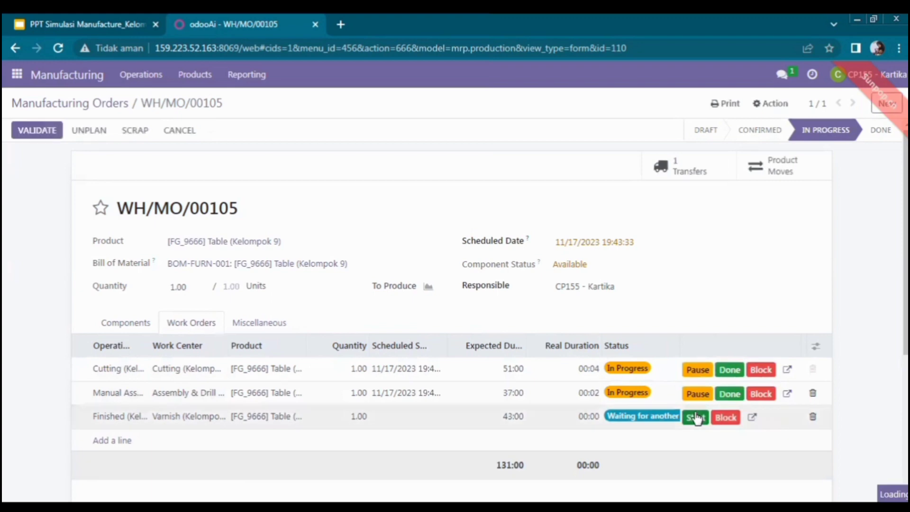
left_click(729, 369)
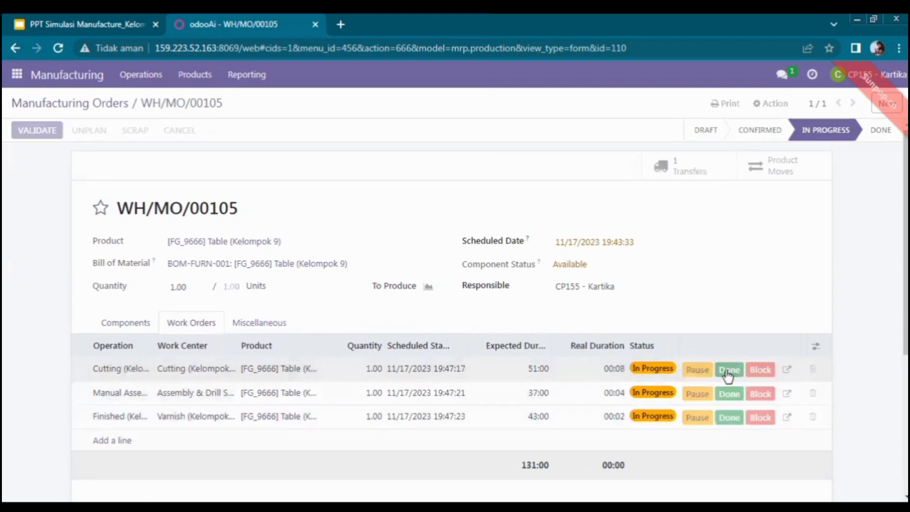
left_click(729, 418)
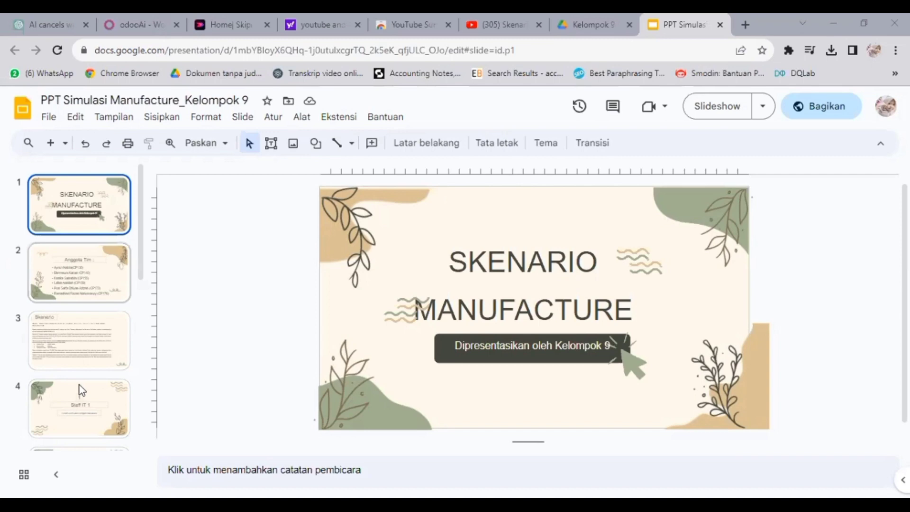
Bring up slide 9, the Supervisor slide, in the manufacture presentation.
scroll(78, 385, "down", 8)
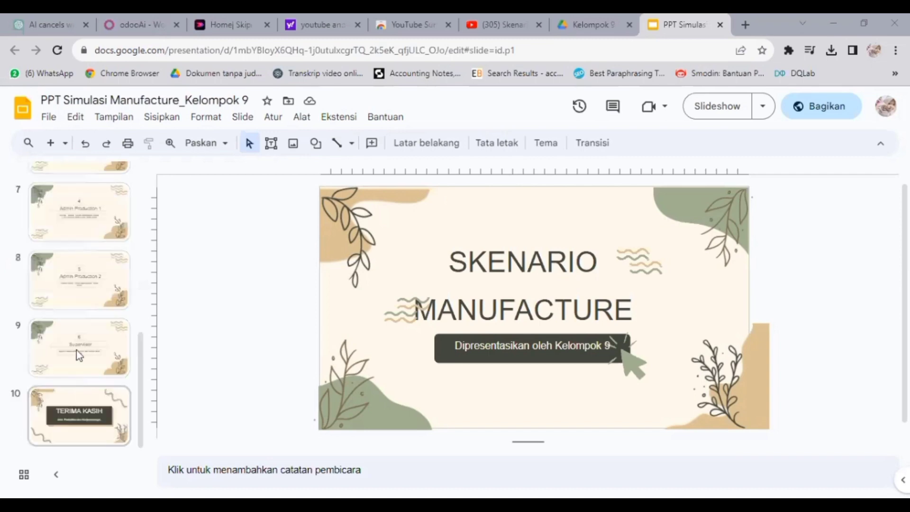
left_click(74, 349)
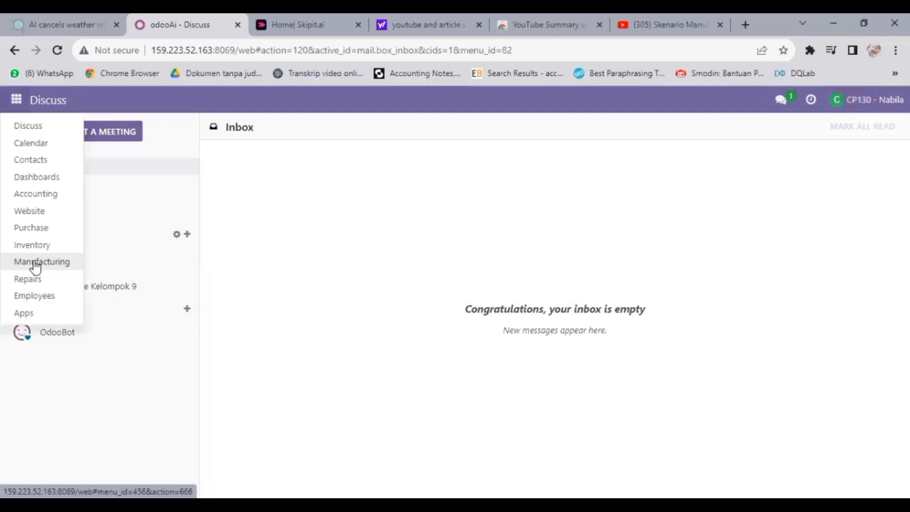
Go to the Manufacturing app and open manufacturing order WH/MO/00105.
left_click(35, 267)
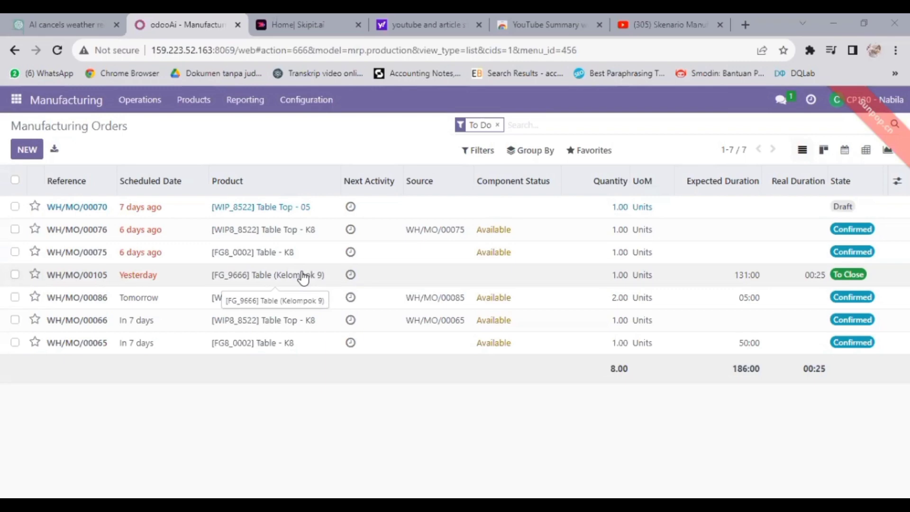
left_click(98, 277)
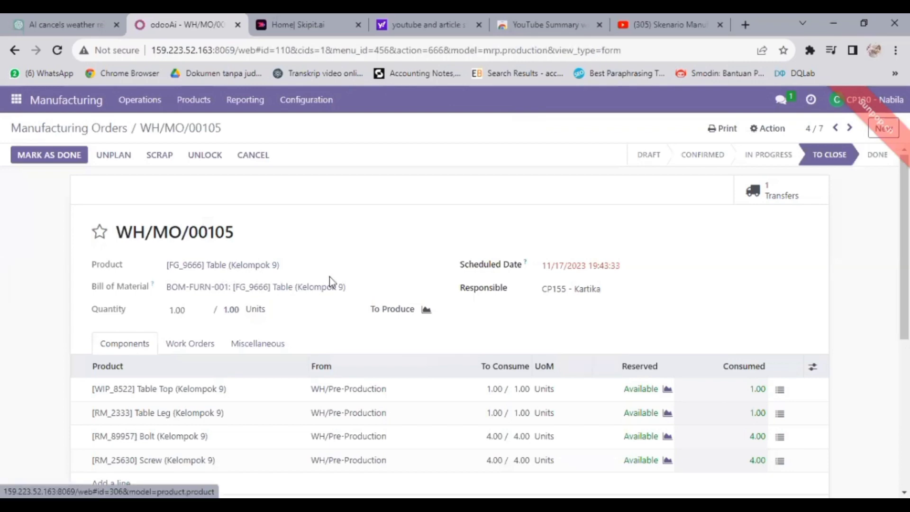
Review WH/MO/00105's consumption: 1 Table Top, 1 Table Leg, 4 Bolts and 4 Screws.
scroll(330, 283, "down", 3)
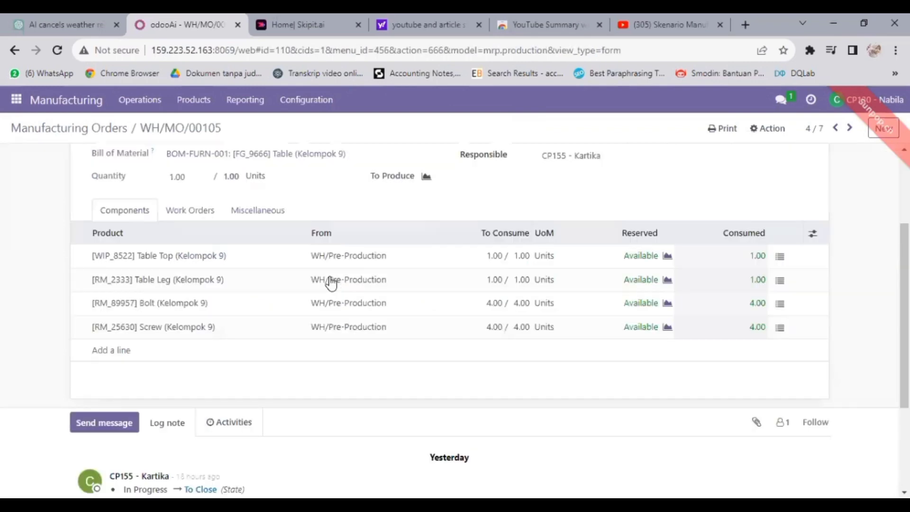
scroll(332, 282, "down", 3)
scroll(332, 280, "up", 6)
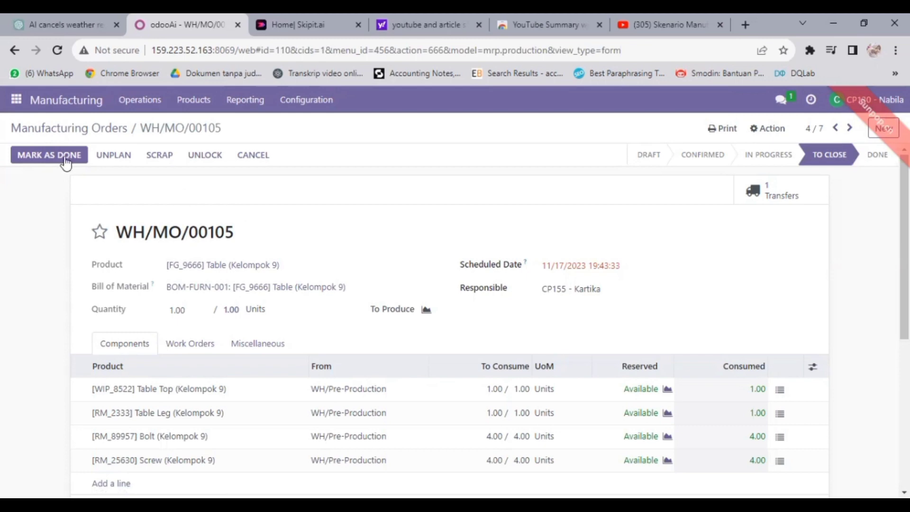
Mark manufacturing order WH/MO/00105 as done and review the completed form.
left_click(66, 162)
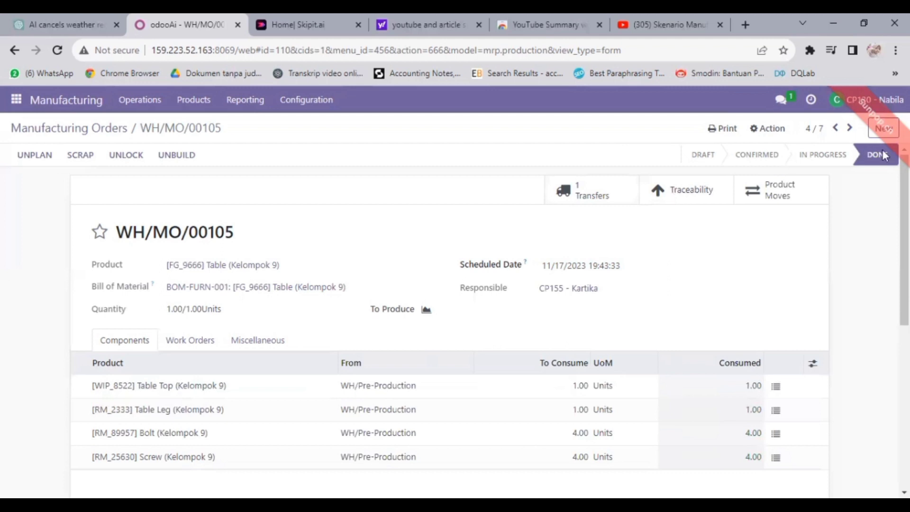
mouse_move(872, 164)
scroll(151, 233, "down", 5)
scroll(130, 219, "up", 5)
Open the Work Orders analysis from Manufacturing's Reporting menu.
key("alt+Left")
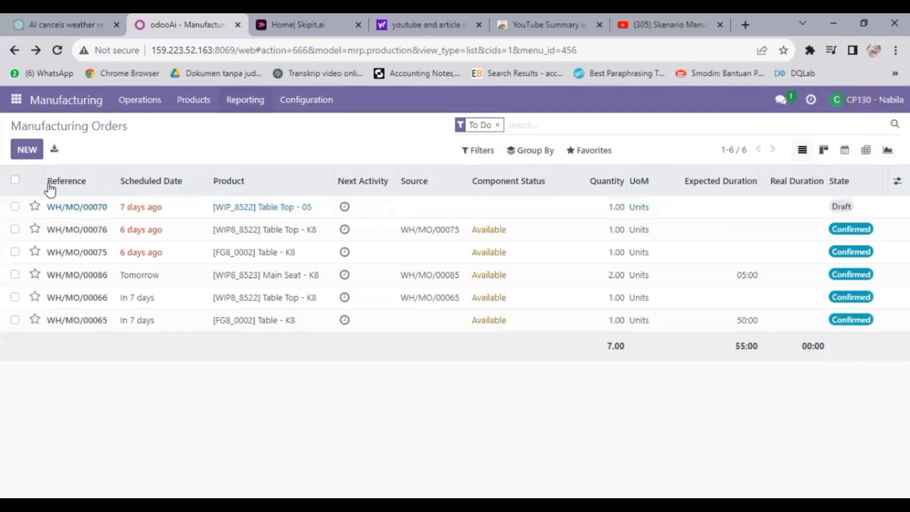
left_click(246, 100)
left_click(257, 126)
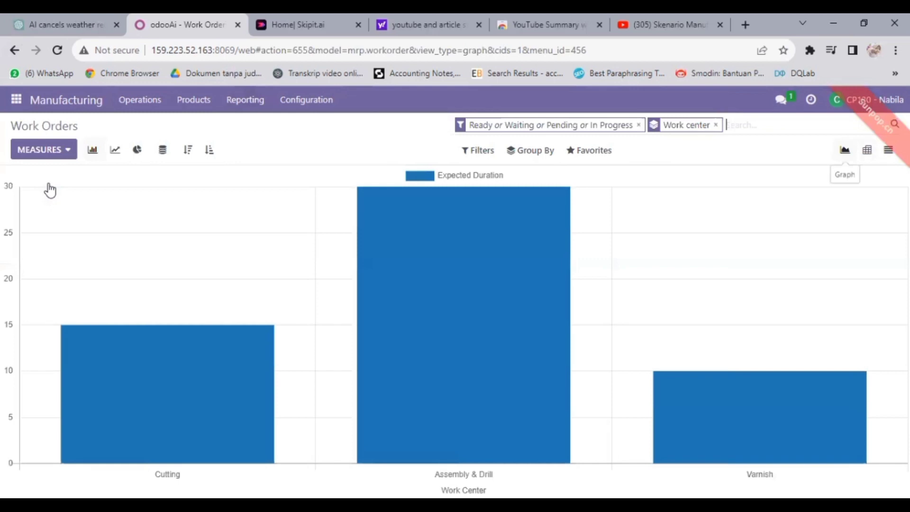
Add Duration (minutes) and Duration Per Unit measures and view the analysis as a pivot.
left_click(44, 149)
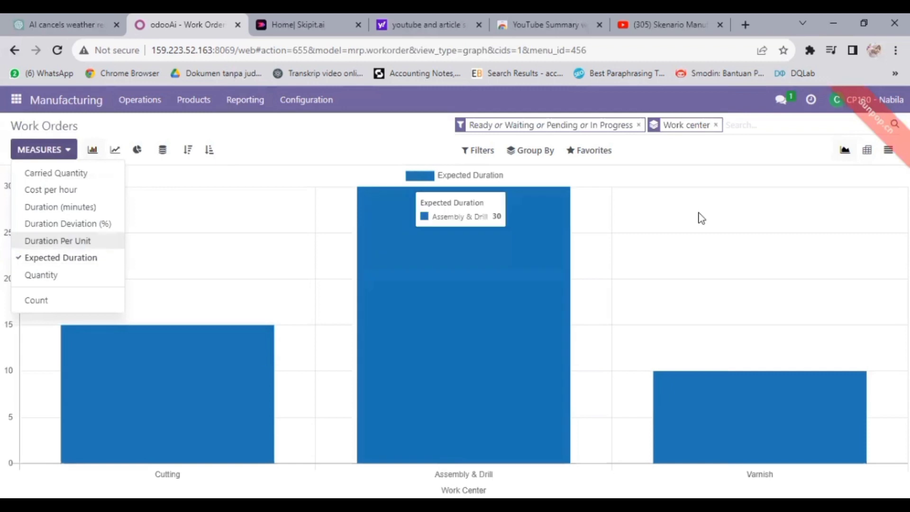
left_click(868, 151)
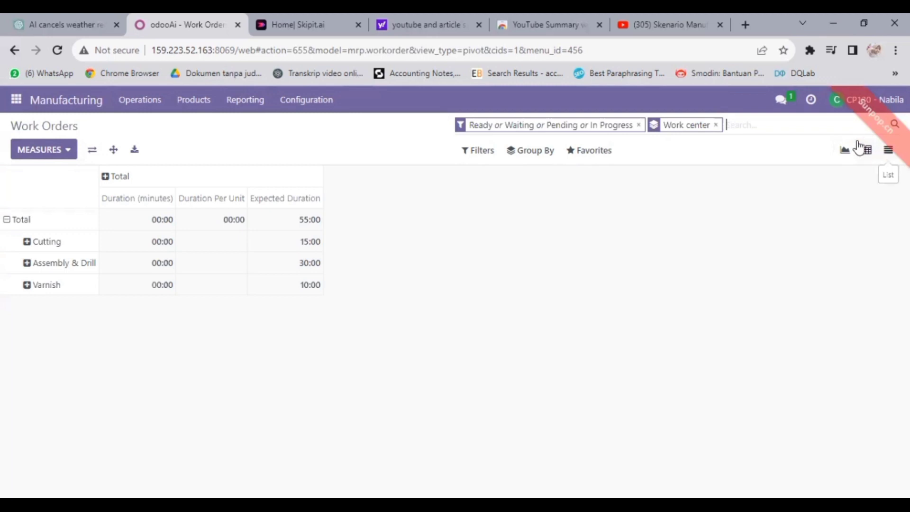
Download the pivot as Pivot Operations (mrp.workorder).xlsx and confirm the download completed.
left_click(136, 153)
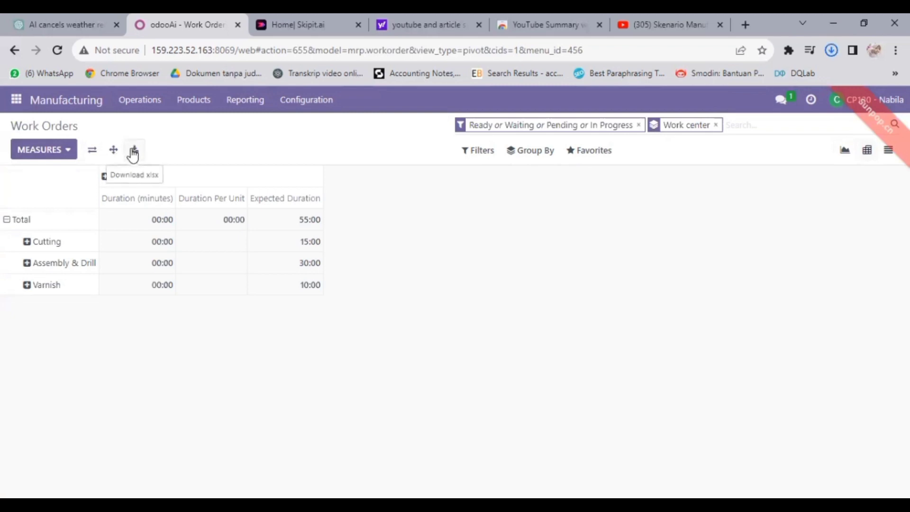
left_click(830, 51)
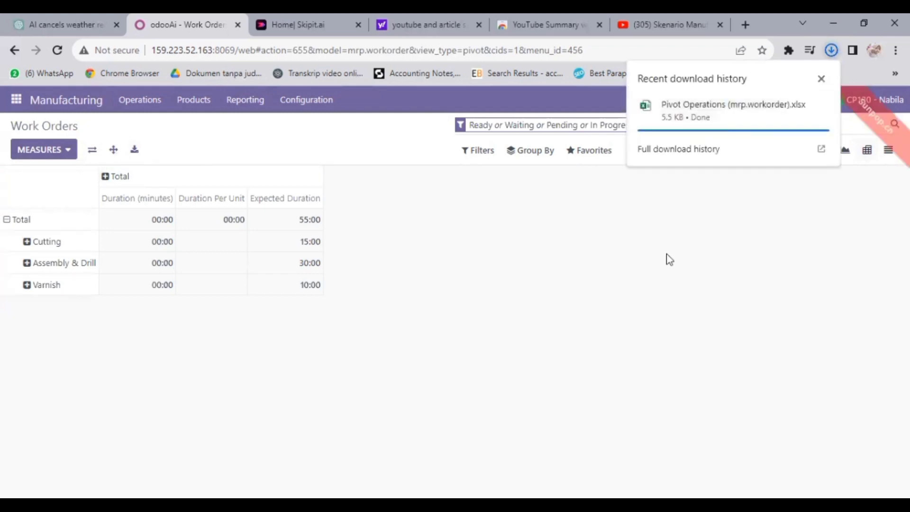
left_click(647, 173)
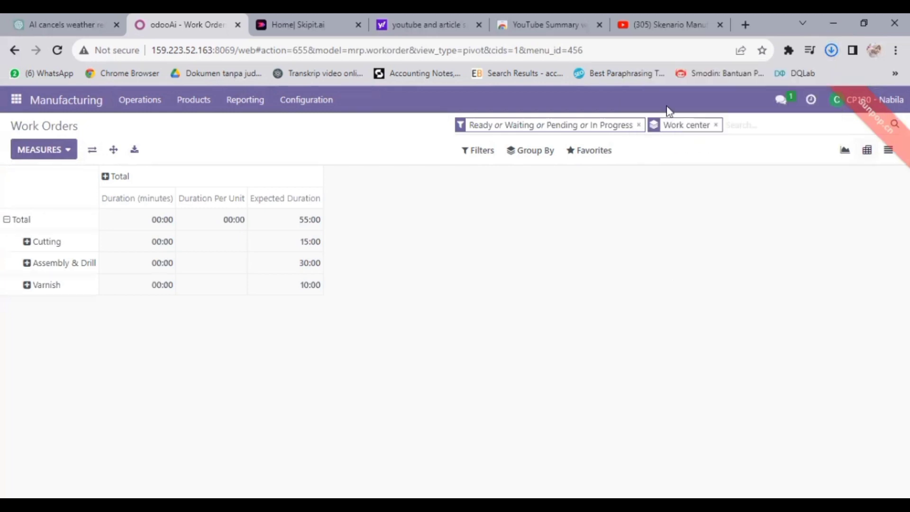